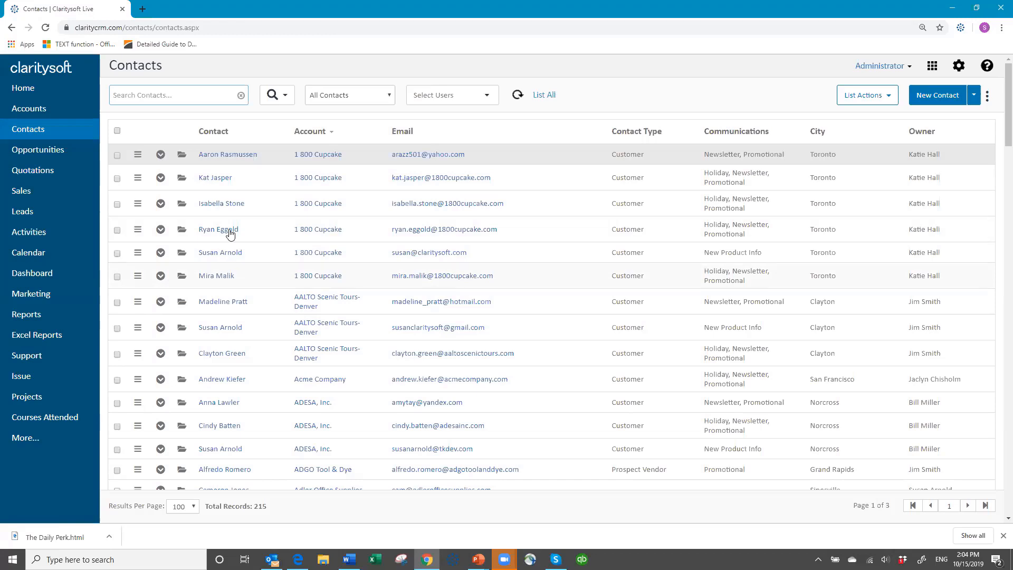
- Open the first contact's record and review its Communications options, leaving Promotional and Newsletter checked
{"action": "left_click", "coordinate": [183, 155]}
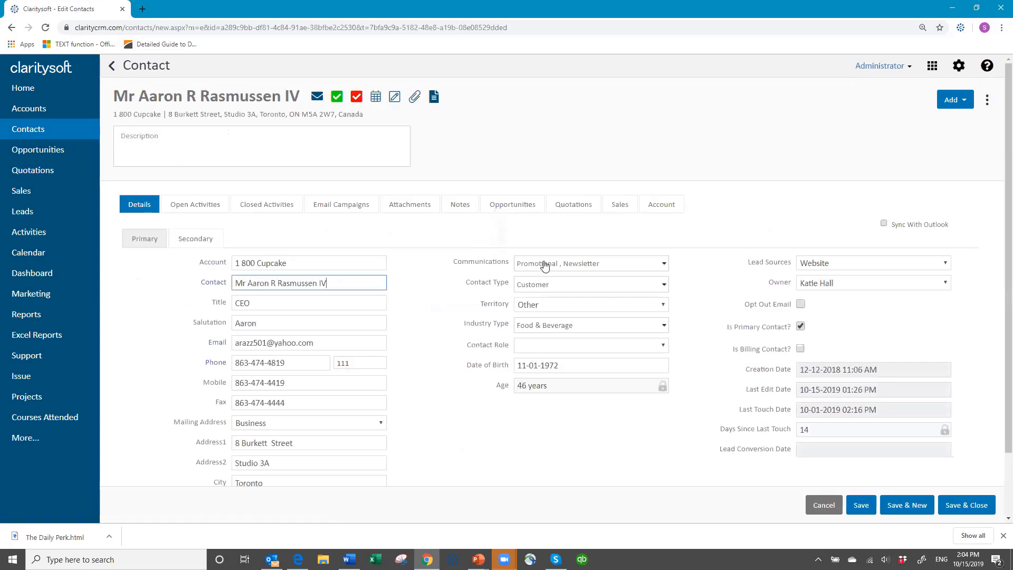
{"action": "left_click", "coordinate": [667, 267]}
{"action": "left_click", "coordinate": [667, 268]}
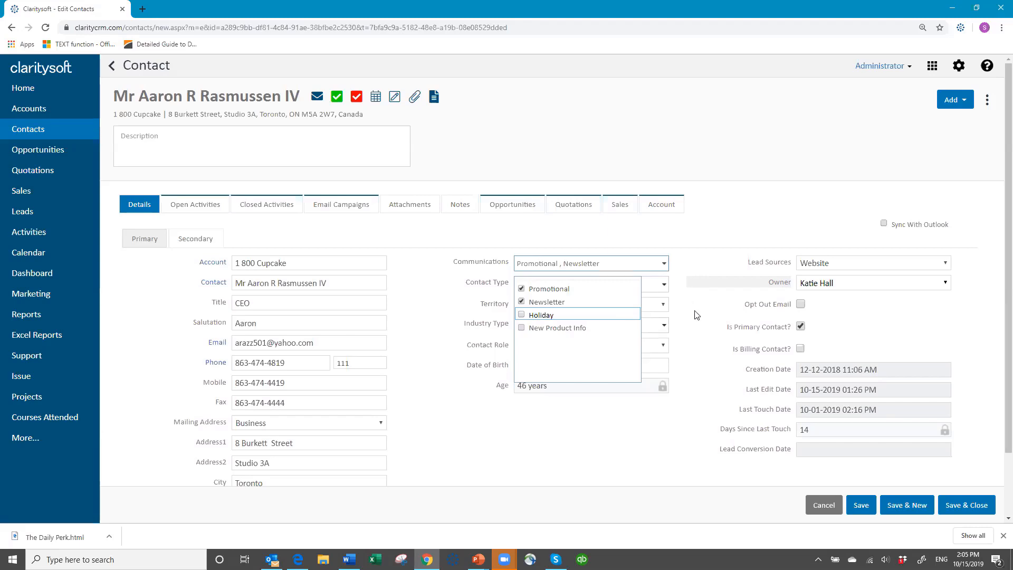
{"action": "left_click", "coordinate": [688, 271]}
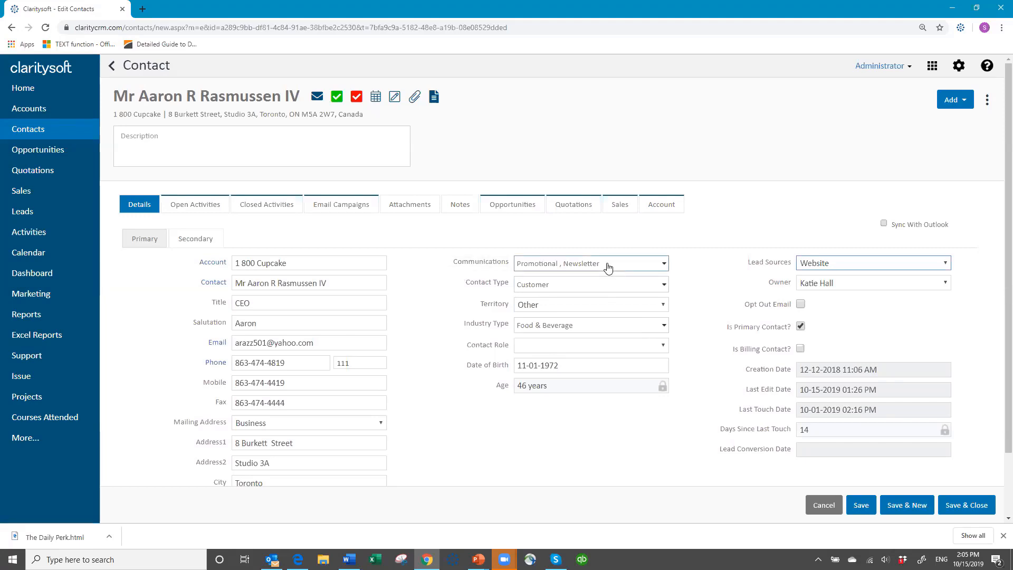
- Cancel the contact edit and scroll through the Contacts list
{"action": "left_click", "coordinate": [807, 503]}
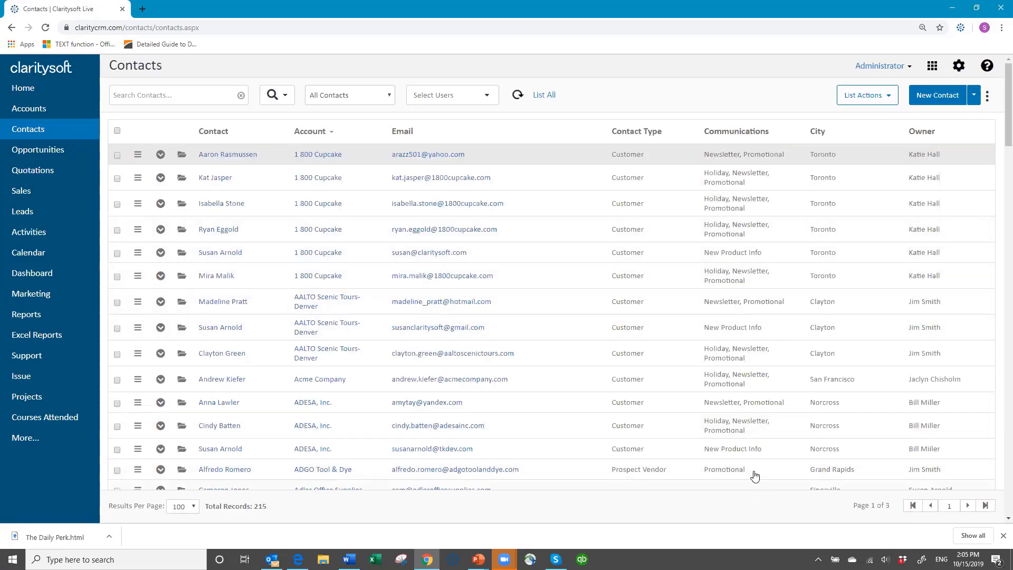
{"action": "scroll", "coordinate": [579, 389], "scroll_direction": "down", "scroll_amount": 15}
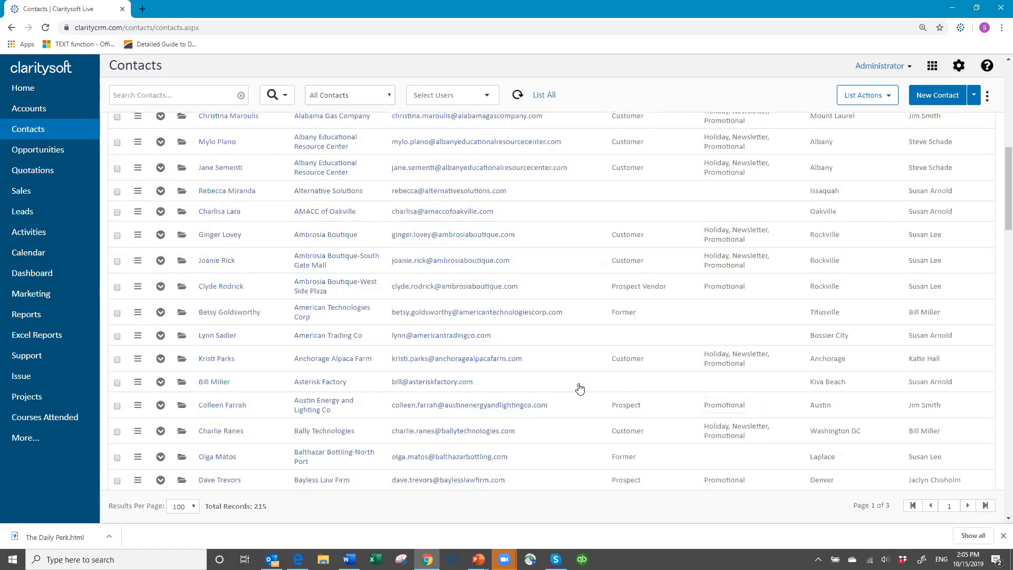
{"action": "scroll", "coordinate": [592, 391], "scroll_direction": "up", "scroll_amount": 15}
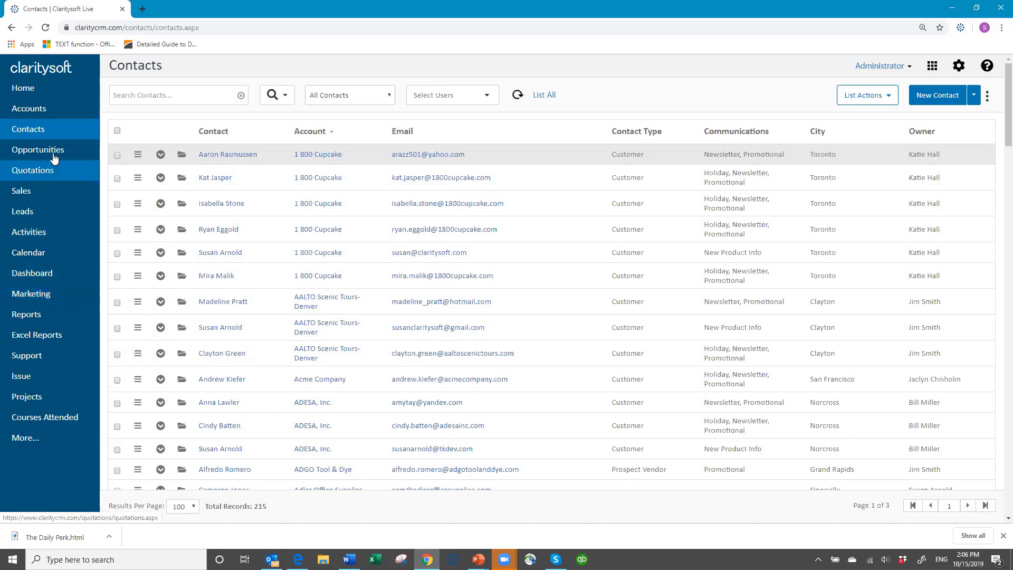
- Go to the Marketing Campaign Tracking page from the left navigation
{"action": "left_click", "coordinate": [31, 298]}
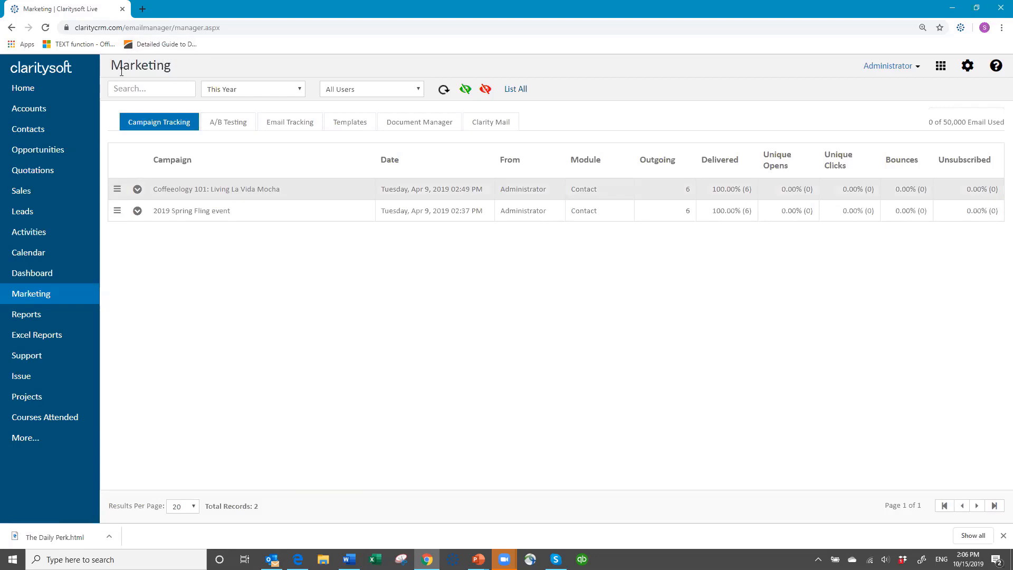
- Show Email Tracking for This Year with the All Users filter
{"action": "left_click", "coordinate": [292, 123]}
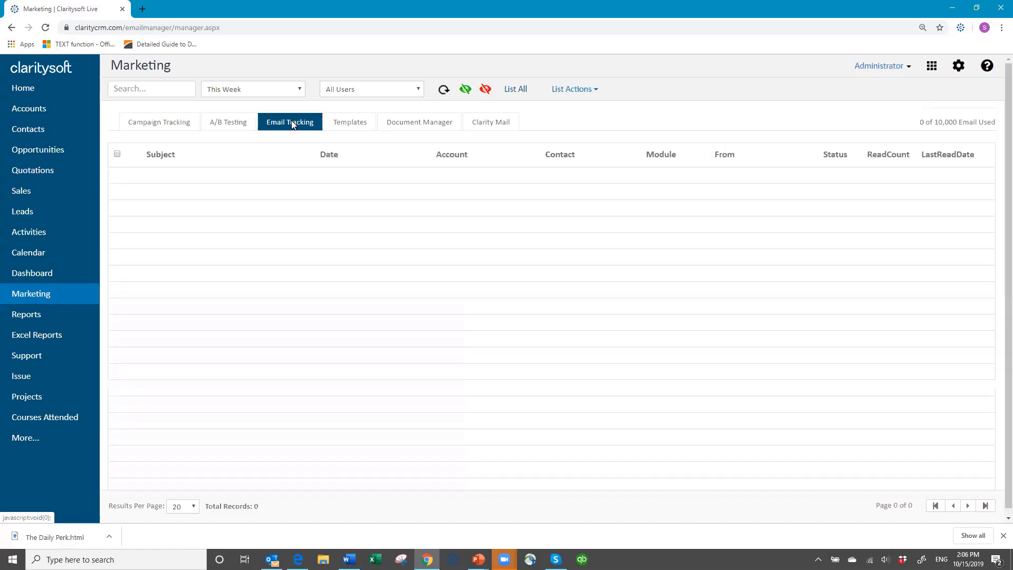
{"action": "left_click", "coordinate": [299, 89]}
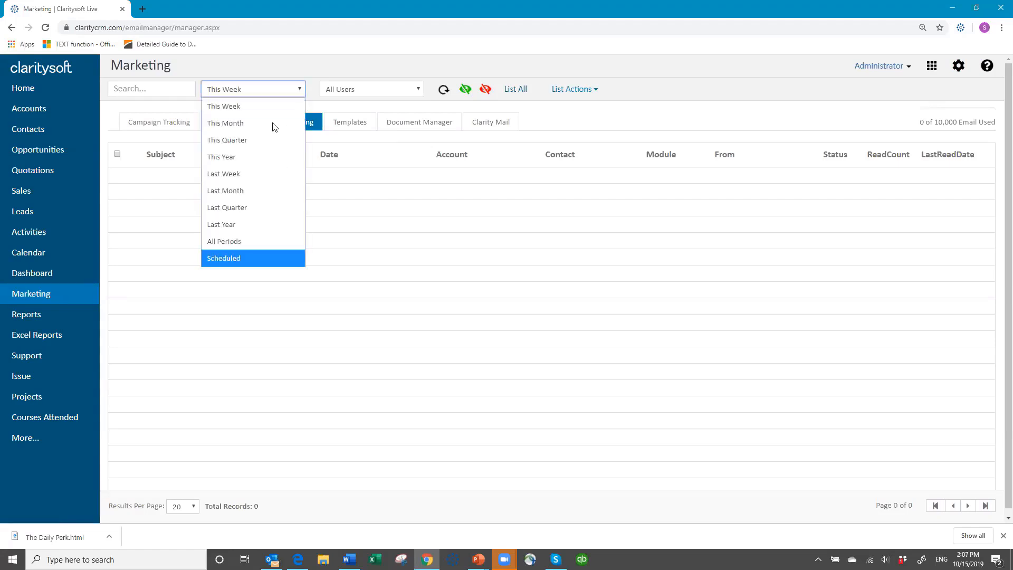
{"action": "left_click", "coordinate": [260, 156]}
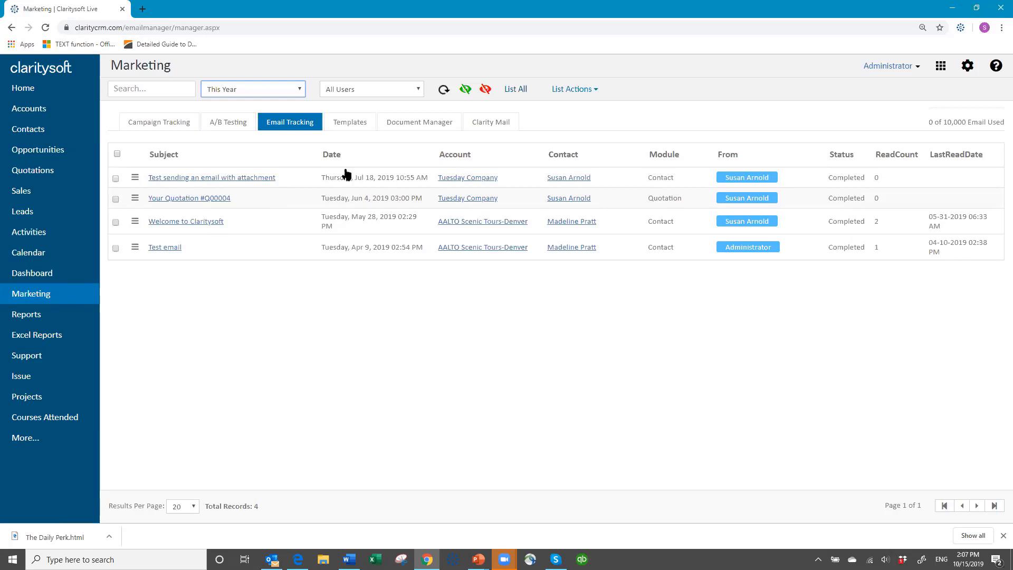
{"action": "left_click", "coordinate": [416, 94]}
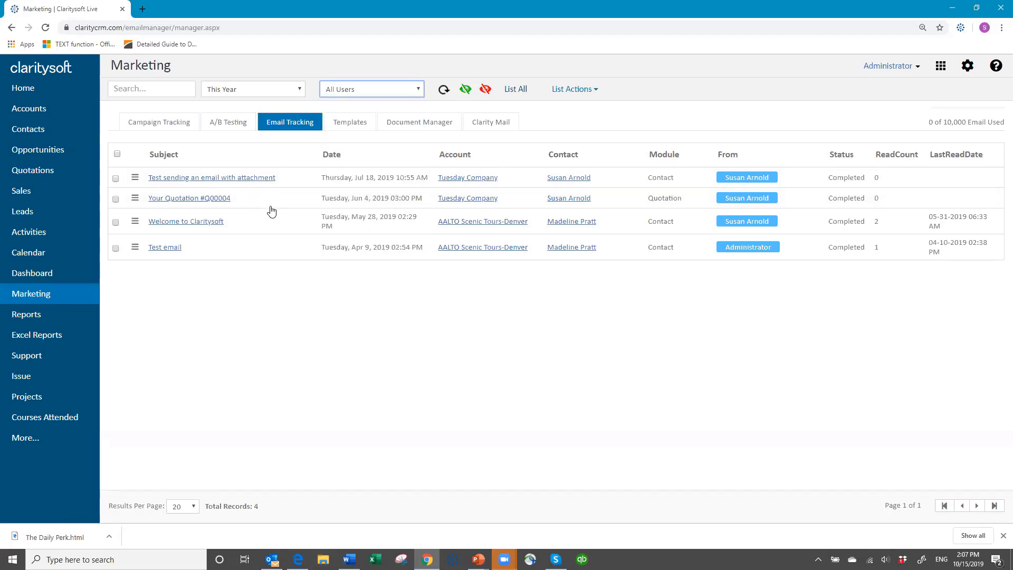
{"action": "left_click", "coordinate": [300, 92]}
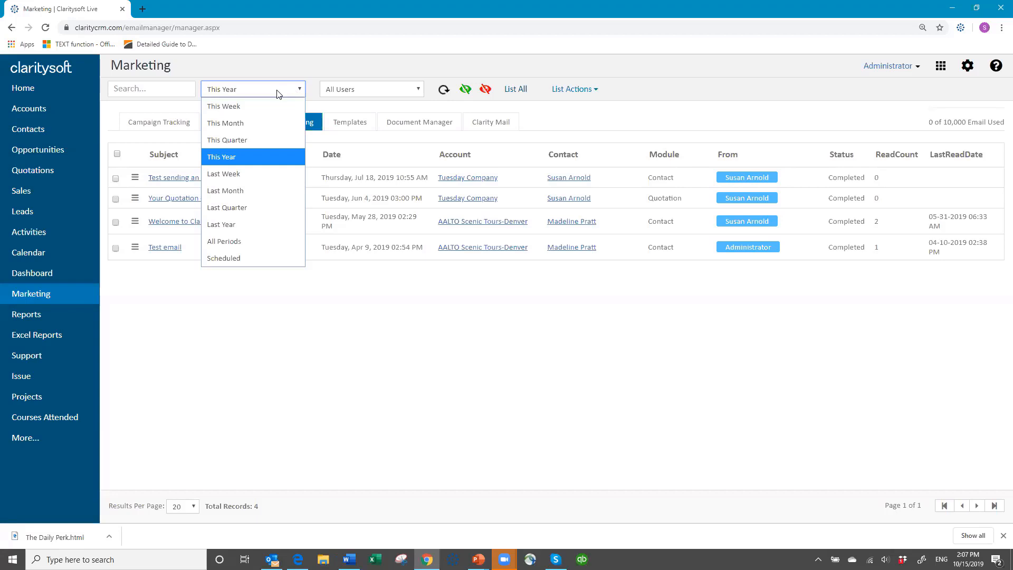
{"action": "left_click", "coordinate": [278, 94]}
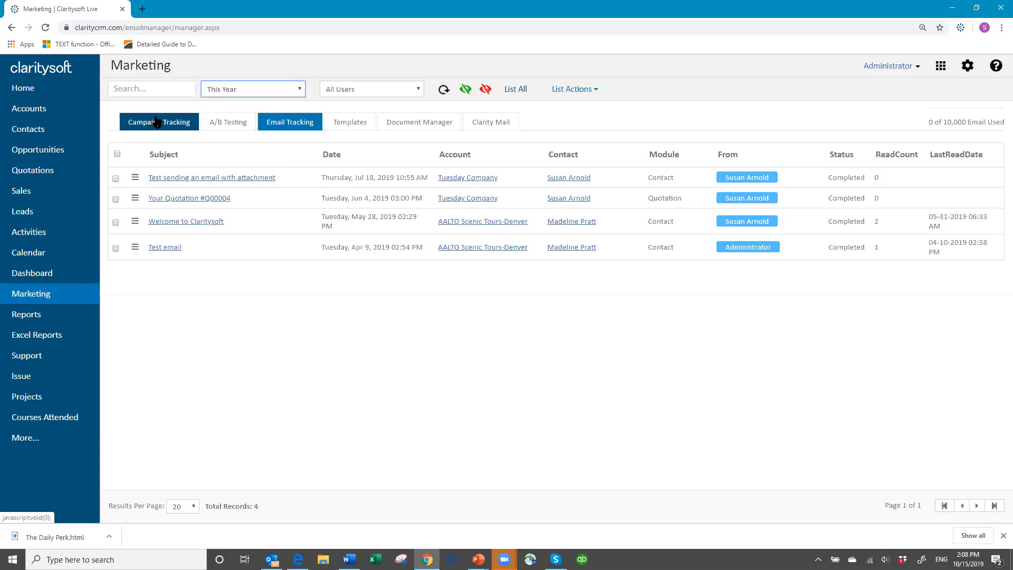
- On Clarity Mail, add a sender with the user's full name and company e-mail address
{"action": "left_click", "coordinate": [495, 124]}
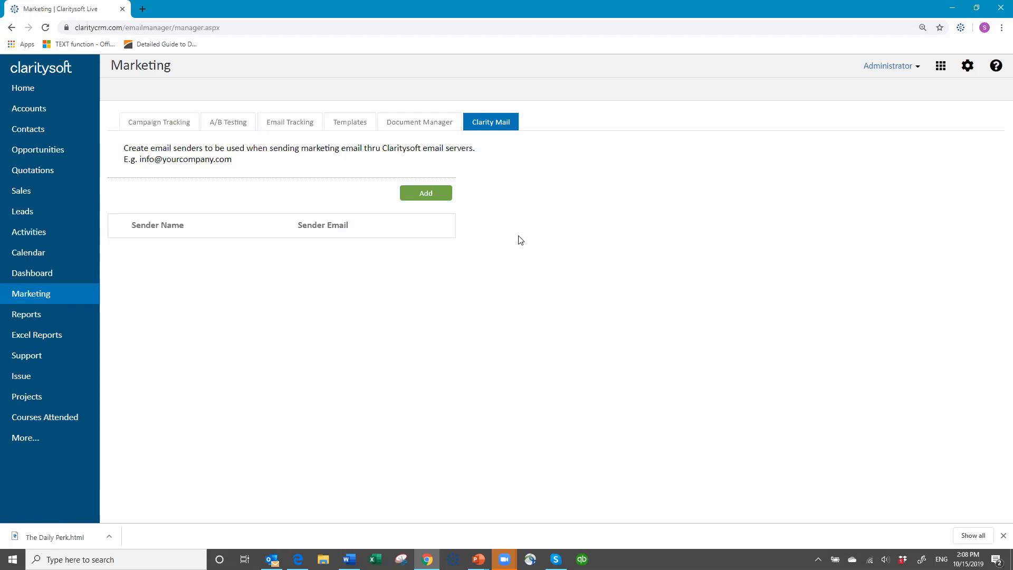
{"action": "left_click", "coordinate": [425, 194]}
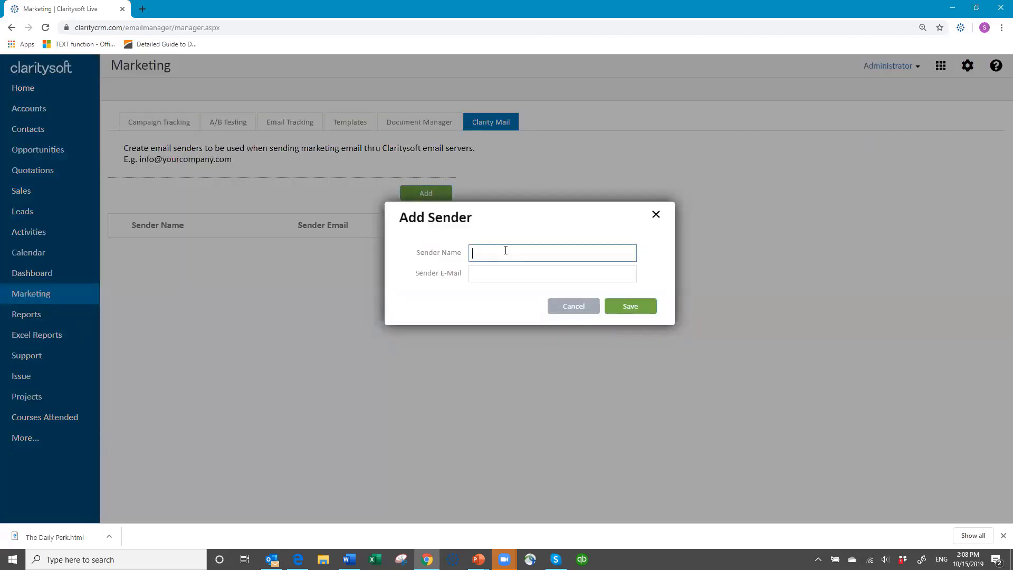
{"action": "key", "text": "Tab"}
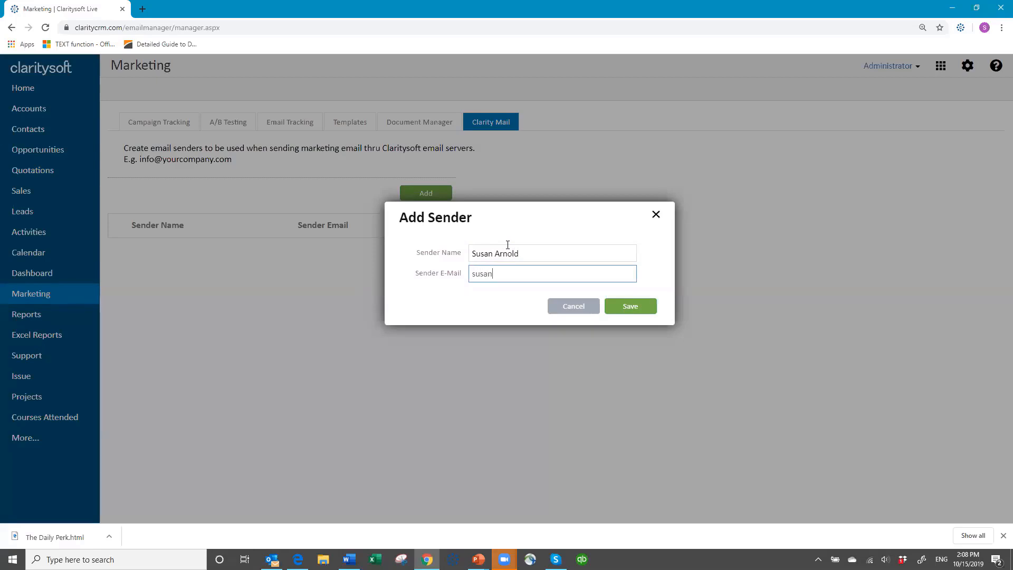
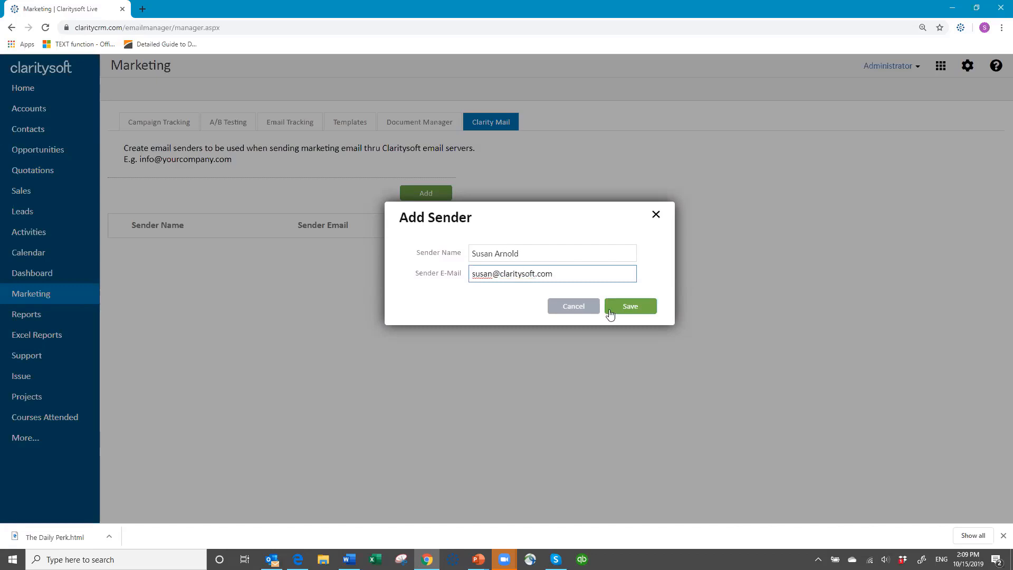
{"action": "left_click", "coordinate": [631, 310]}
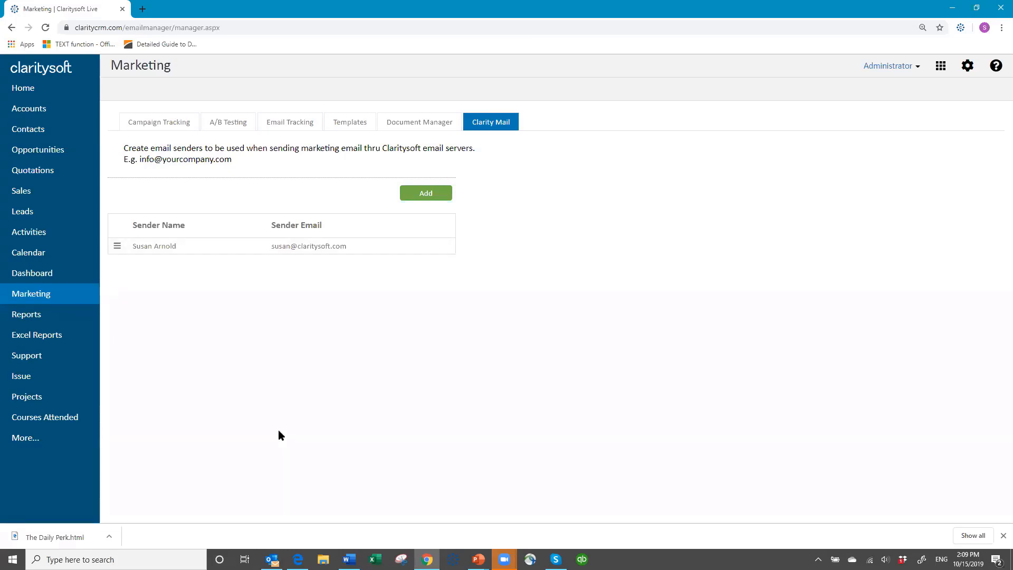
- Add a 'Claritysoft Info' sender using the company's general info e-mail address
{"action": "left_click", "coordinate": [429, 196]}
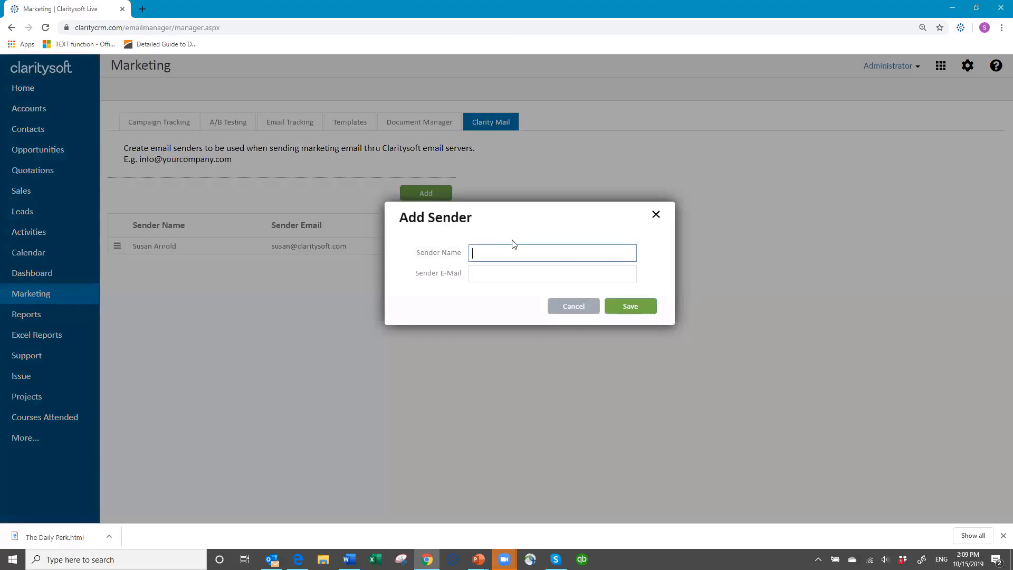
{"action": "left_click_drag", "start_coordinate": [541, 256], "coordinate": [436, 272]}
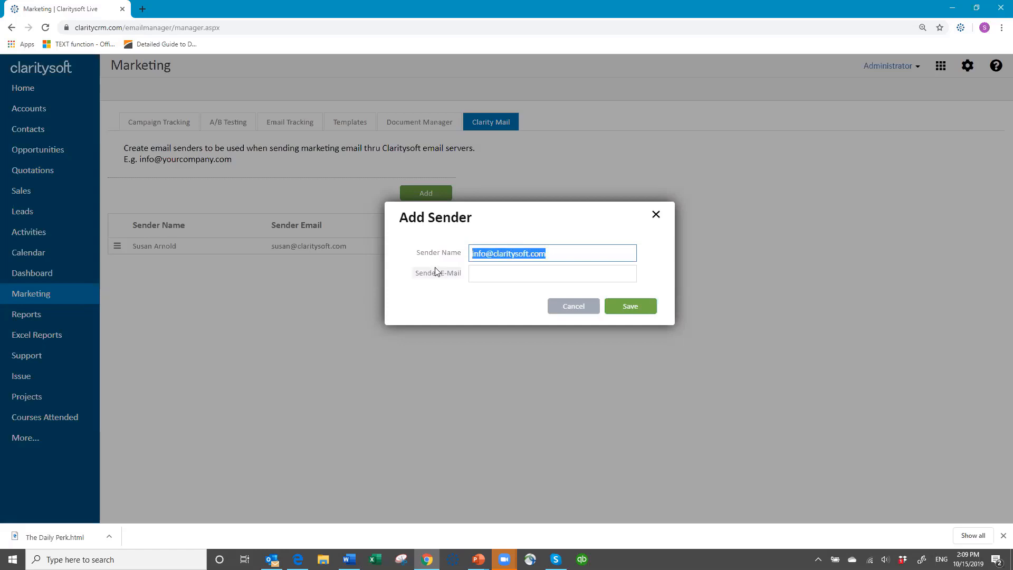
{"action": "key", "text": "ctrl+x"}
{"action": "left_click", "coordinate": [478, 270]}
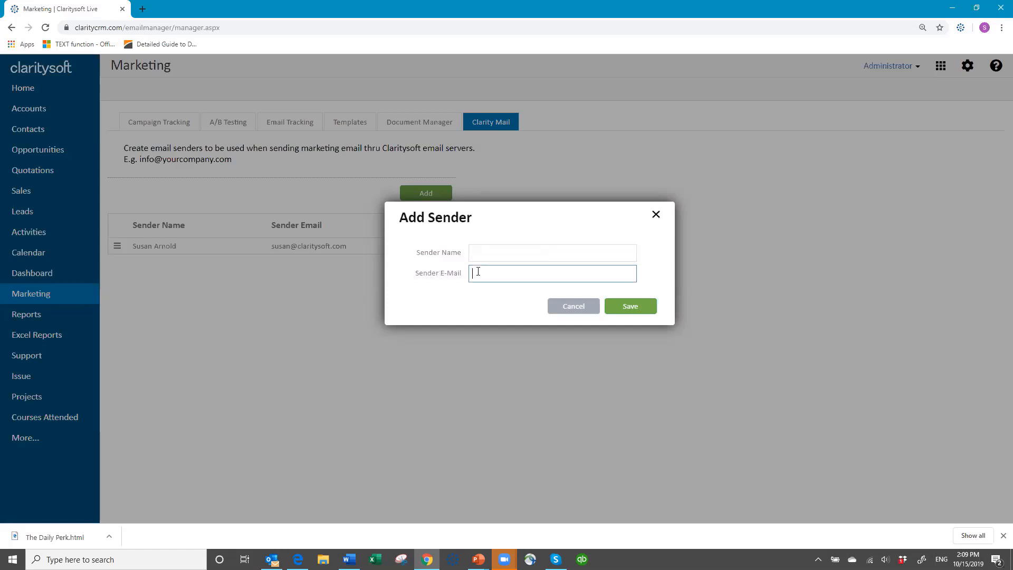
{"action": "key", "text": "ctrl+v"}
{"action": "left_click", "coordinate": [491, 253]}
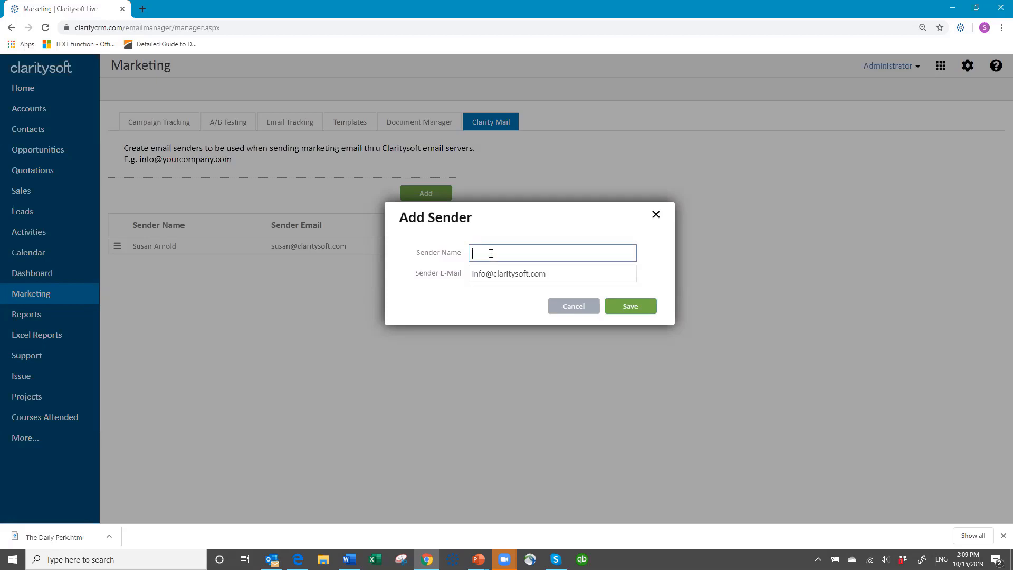
{"action": "type", "text": "Claritysoft Info"}
{"action": "left_click", "coordinate": [649, 311]}
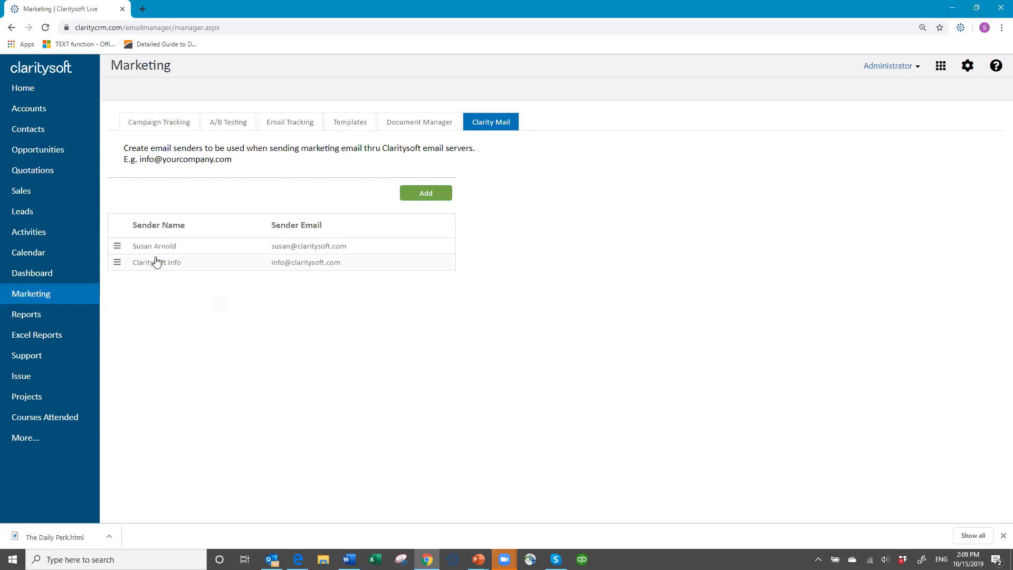
{"action": "left_click", "coordinate": [115, 249]}
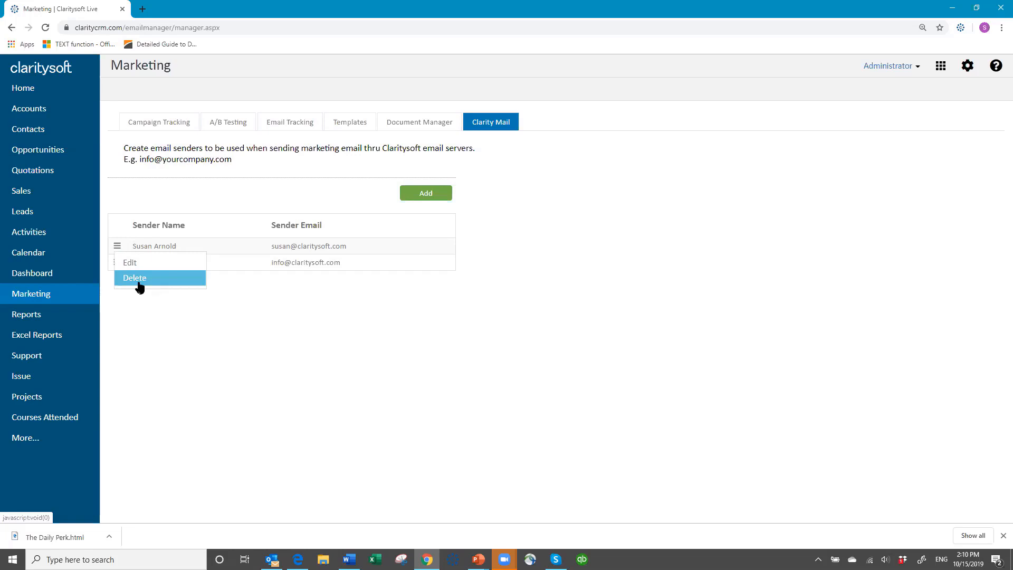
{"action": "left_click", "coordinate": [329, 356]}
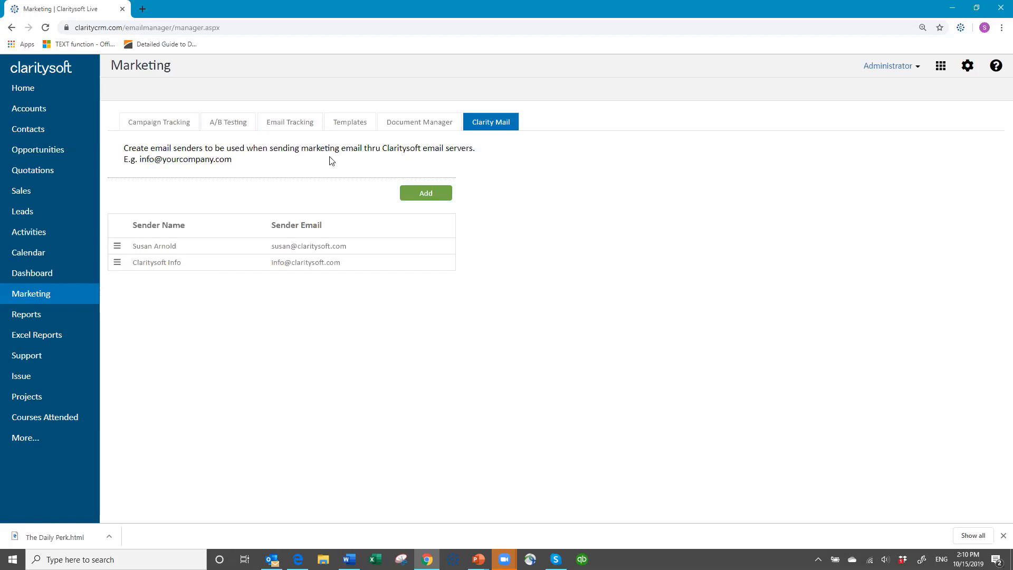
- Open Templates and switch from Shared to My Templates, listing the three saved templates
{"action": "left_click", "coordinate": [366, 124]}
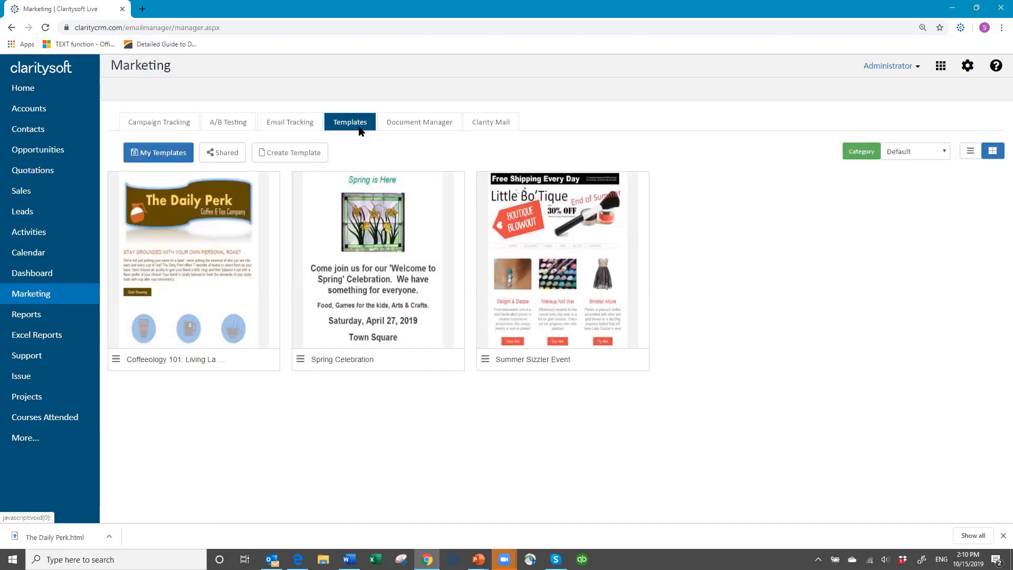
{"action": "left_click", "coordinate": [152, 153]}
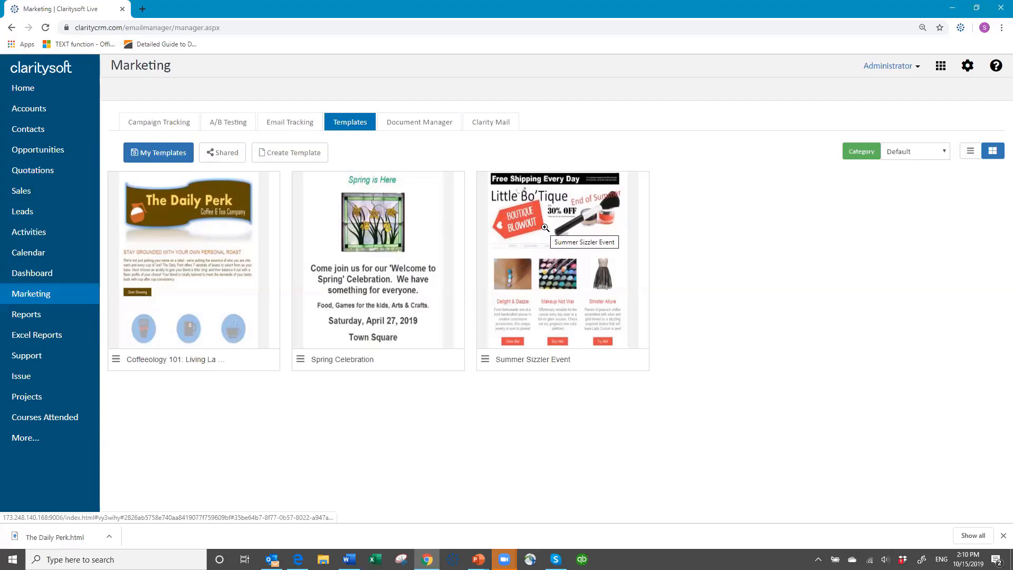
{"action": "left_click", "coordinate": [224, 157]}
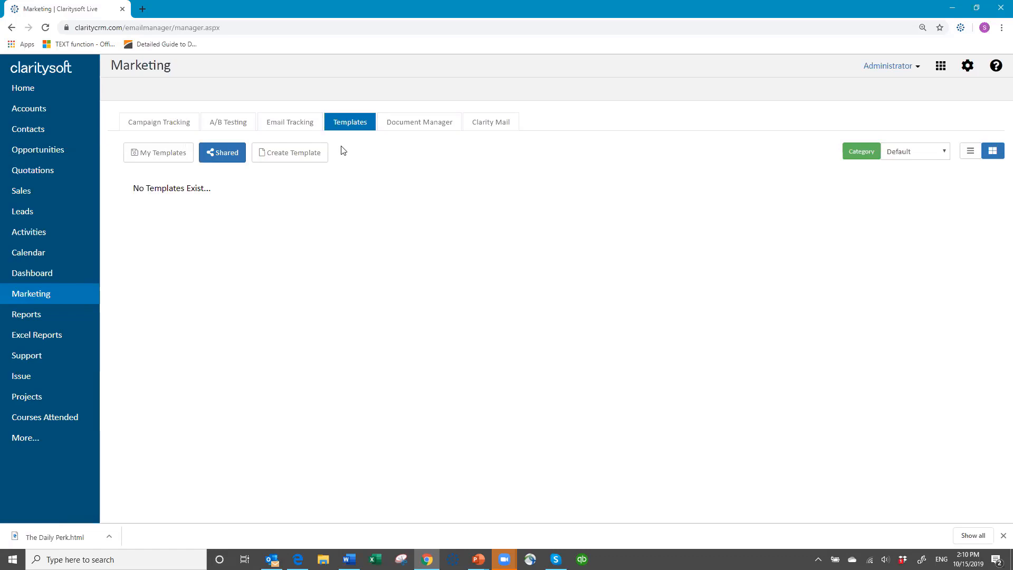
{"action": "left_click", "coordinate": [157, 156]}
{"action": "left_click", "coordinate": [157, 158]}
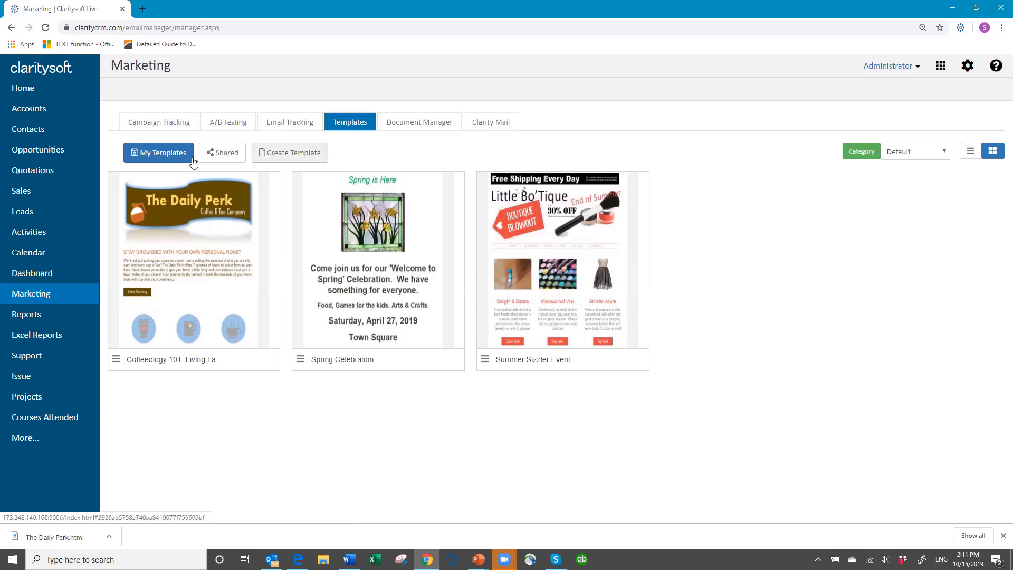
- Create a new template and browse the Email Builder's Blocks list
{"action": "left_click", "coordinate": [290, 152]}
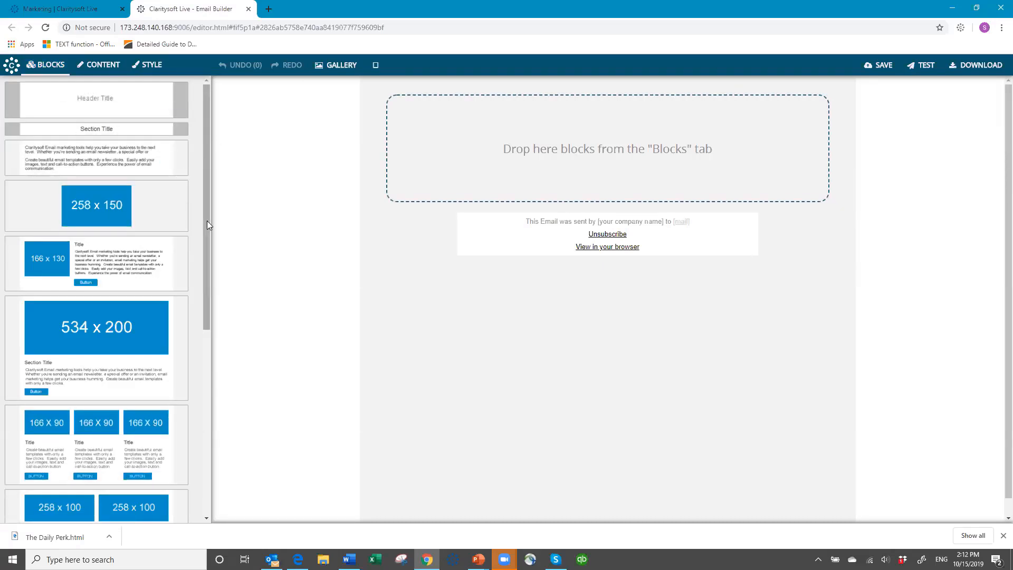
{"action": "left_click_drag", "start_coordinate": [207, 221], "coordinate": [221, 418]}
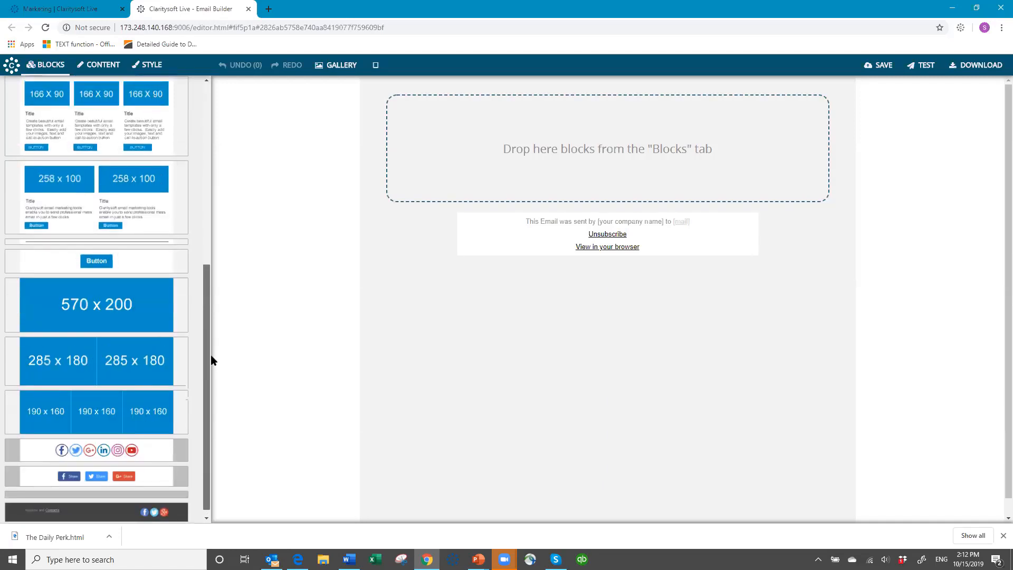
{"action": "scroll", "coordinate": [195, 236], "scroll_direction": "up", "scroll_amount": 6}
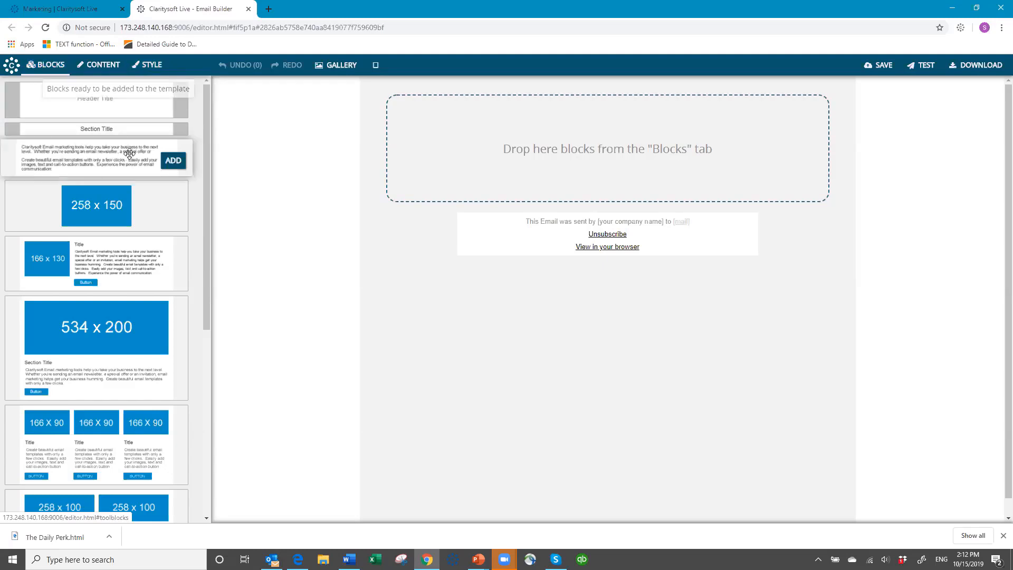
- Insert the Header Title block from the Blocks list above the default footer
{"action": "mouse_move", "coordinate": [126, 109]}
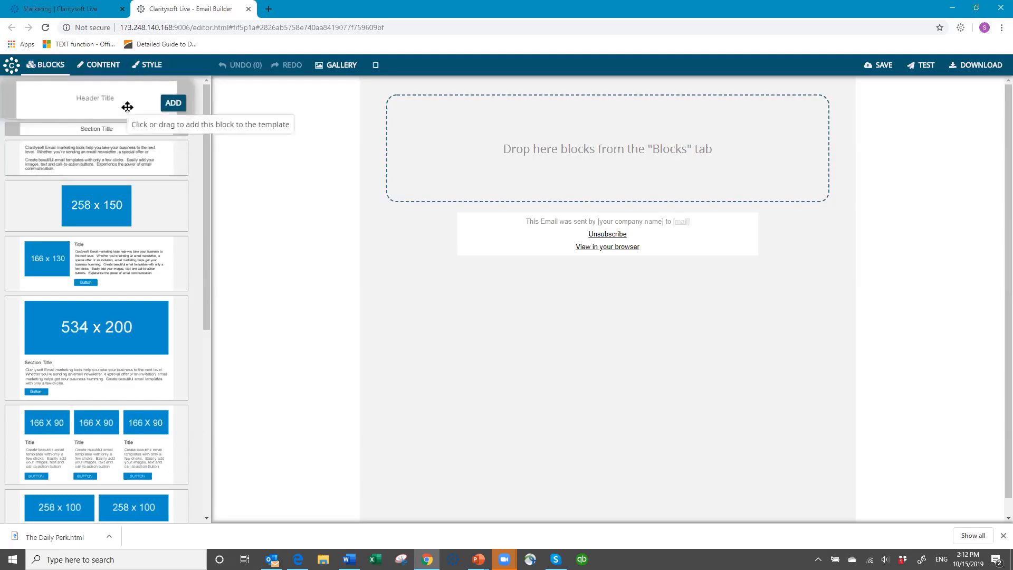
{"action": "left_click", "coordinate": [174, 104]}
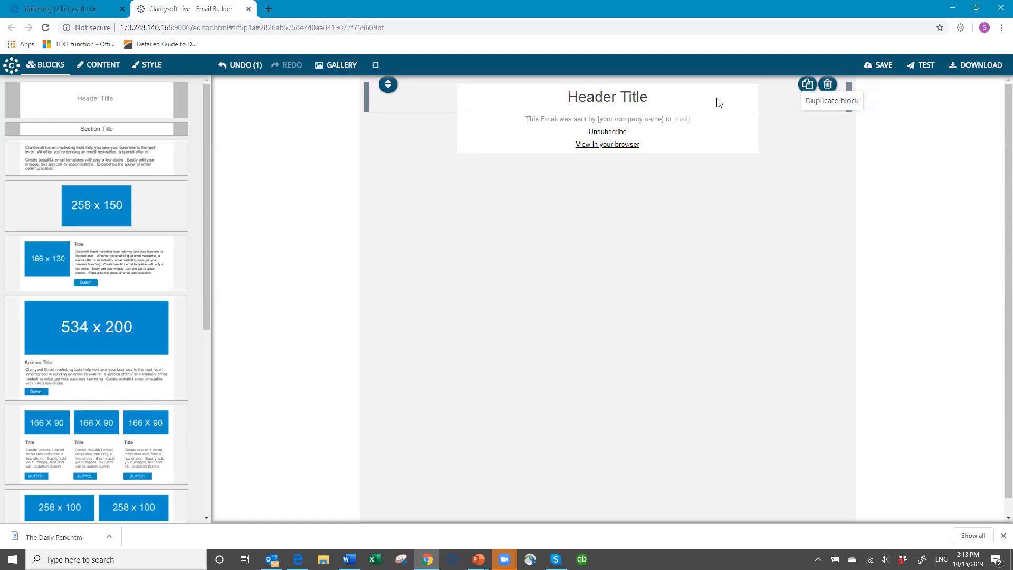
- Replace the placeholder heading text with 'The Daily Perk'
{"action": "left_click", "coordinate": [654, 100]}
{"action": "key", "text": "BackSpace"}
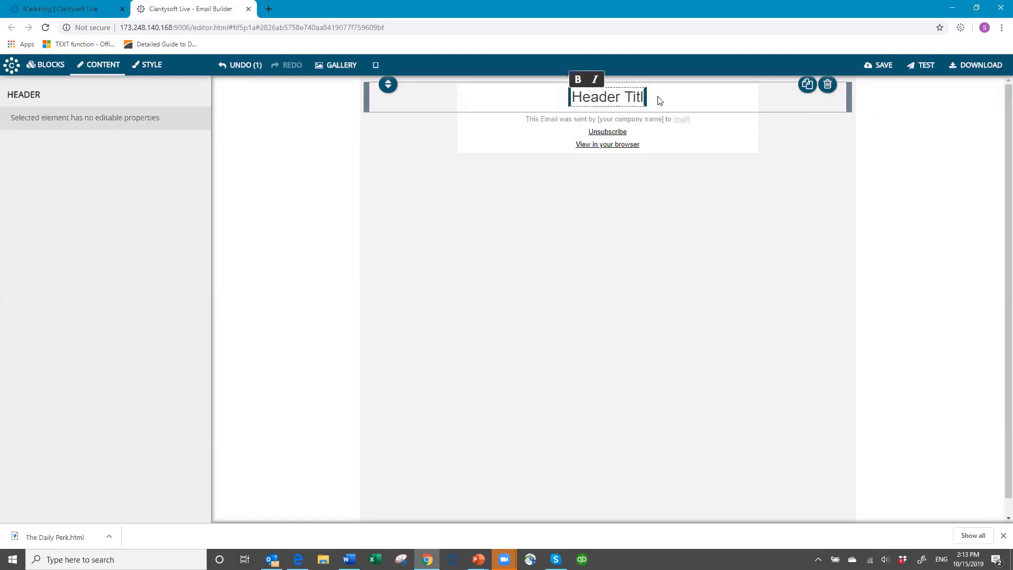
{"action": "key", "text": "BackSpace"}
{"action": "key", "text": "BackSpace"}
{"action": "key", "text": "BackSpace"}
{"action": "key", "text": "BackSpace"}
{"action": "key", "text": "BackSpace"}
{"action": "key", "text": "BackSpace"}
{"action": "key", "text": "BackSpace"}
{"action": "key", "text": "BackSpace"}
{"action": "key", "text": "BackSpace"}
{"action": "key", "text": "BackSpace"}
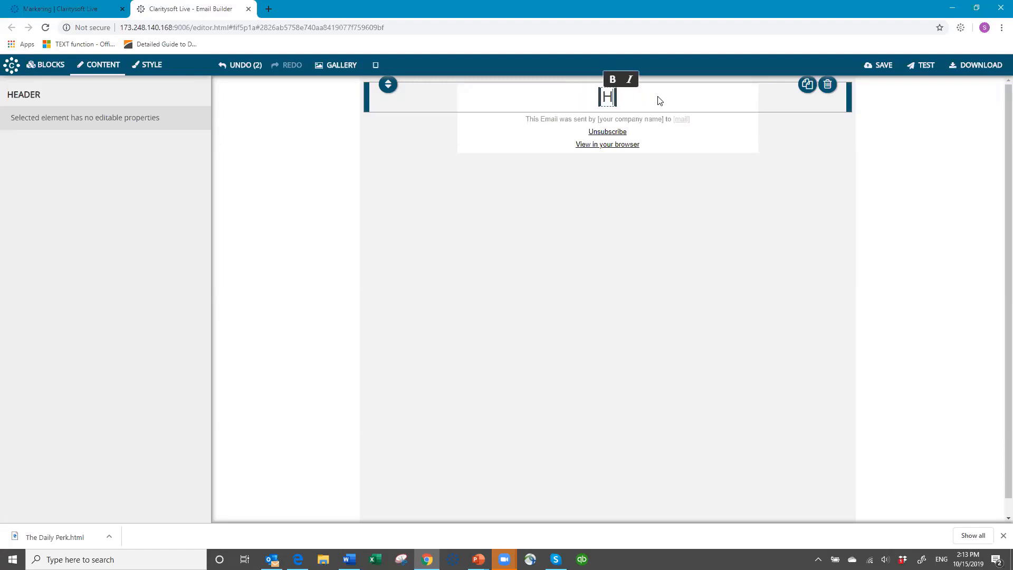
{"action": "key", "text": "BackSpace"}
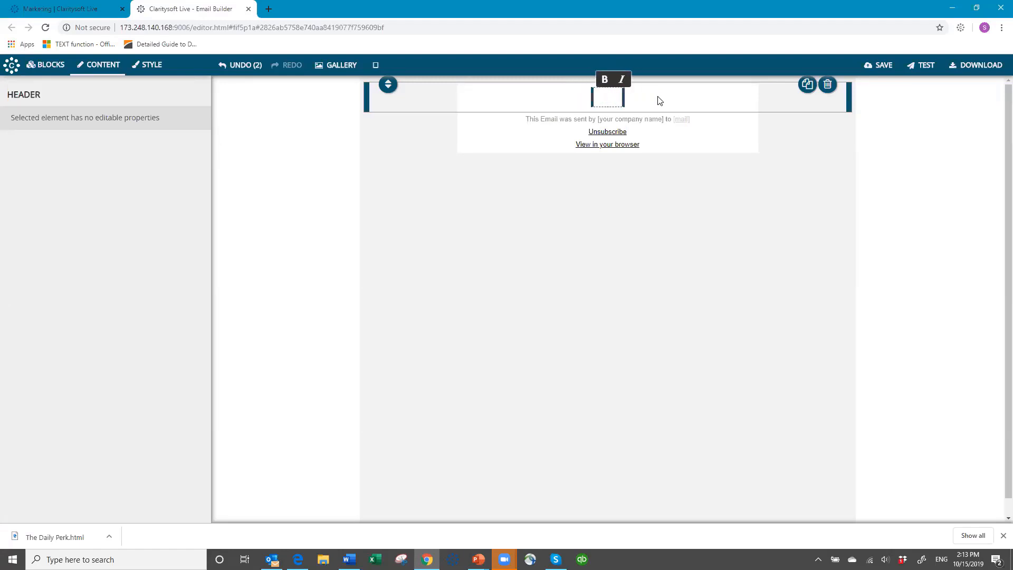
{"action": "type", "text": "The "}
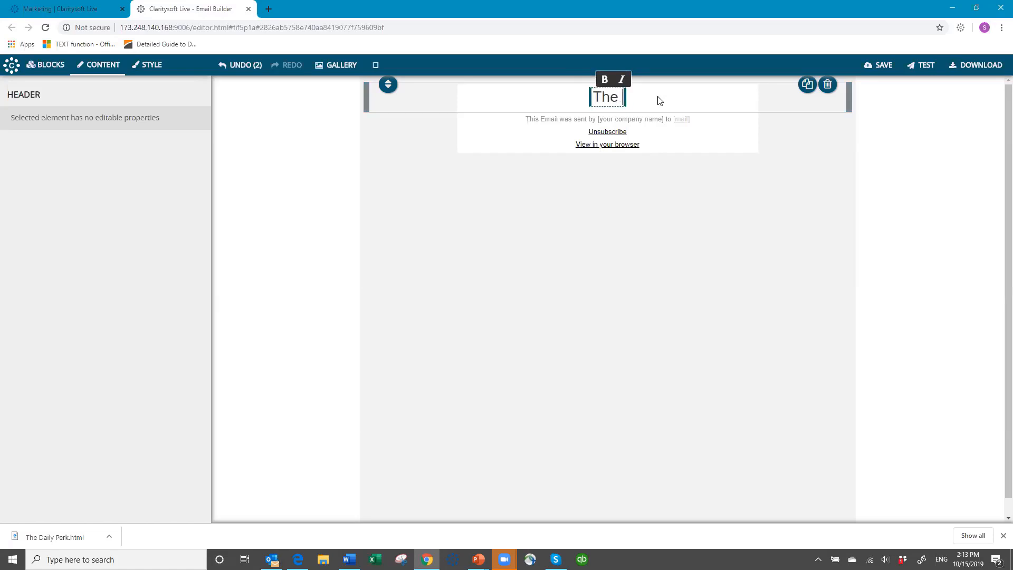
{"action": "type", "text": "Daily"}
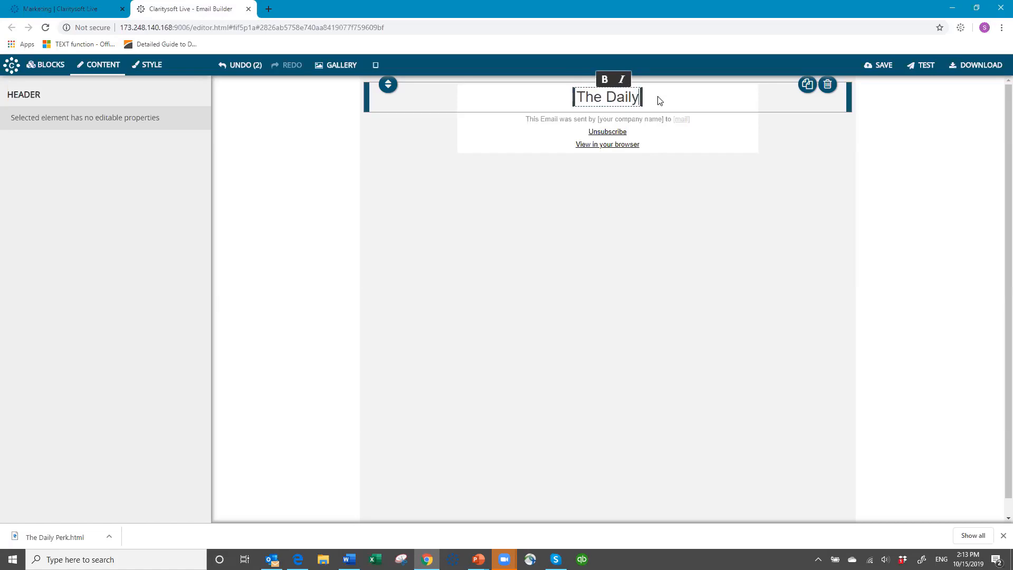
{"action": "type", "text": " Perk"}
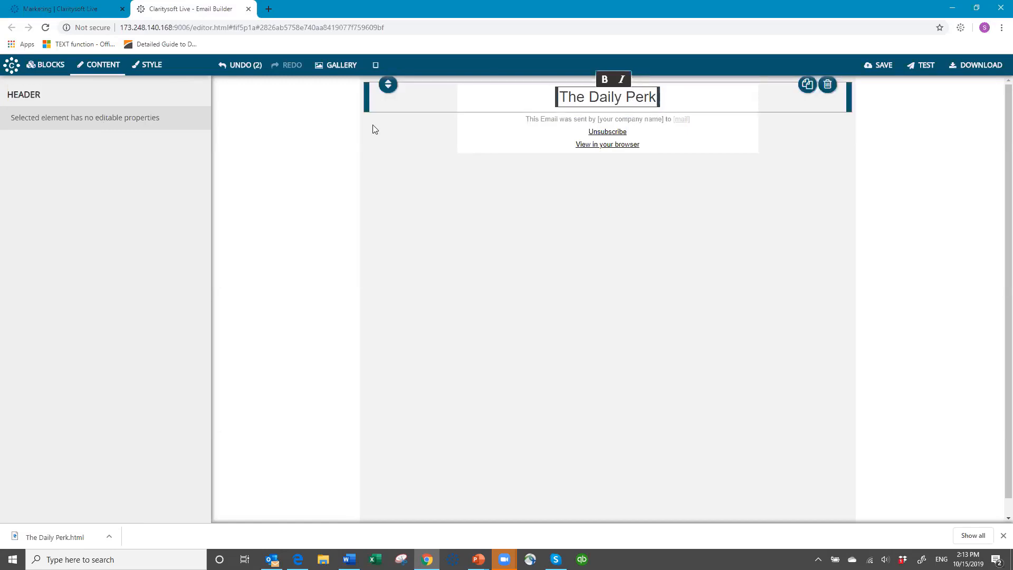
- Set the title font to Comic Sans and its colour to dark olive #494429
{"action": "left_click", "coordinate": [157, 68]}
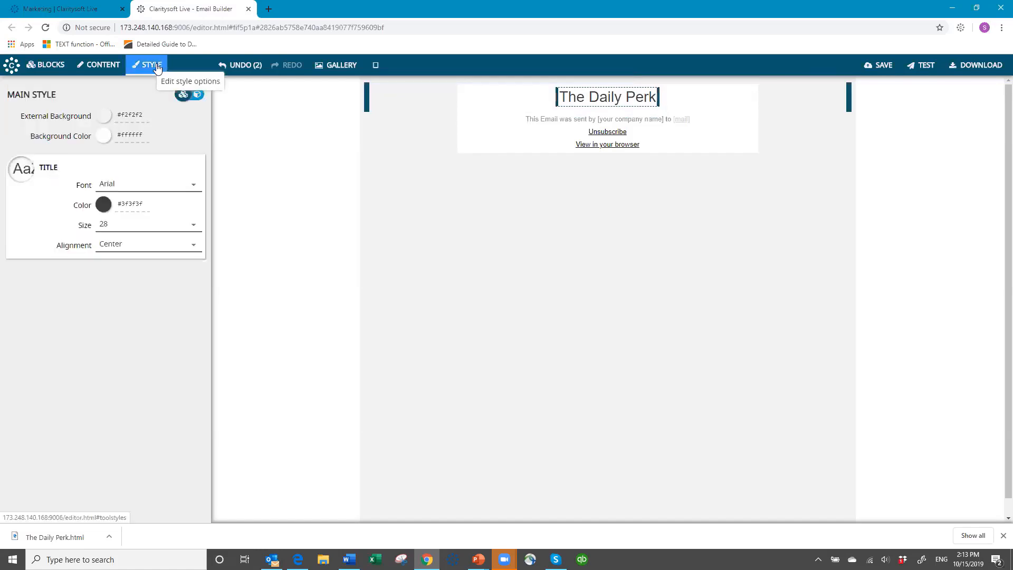
{"action": "left_click", "coordinate": [194, 186]}
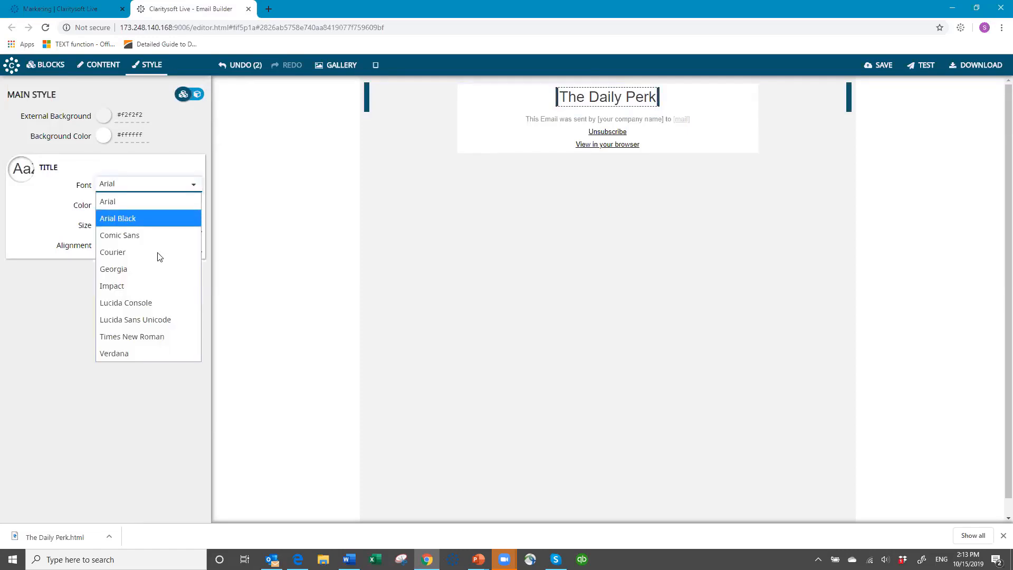
{"action": "left_click", "coordinate": [162, 354]}
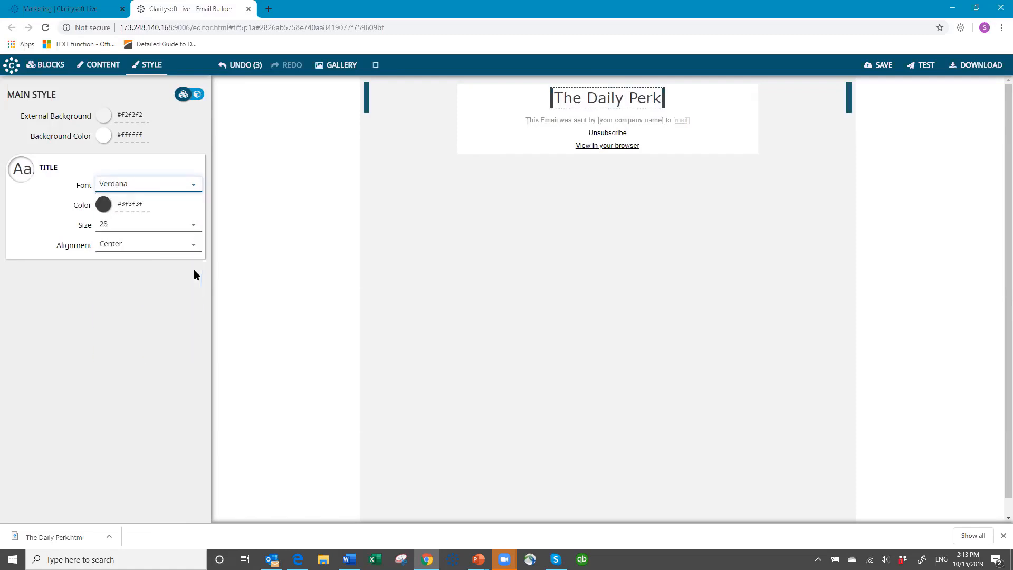
{"action": "left_click", "coordinate": [191, 188]}
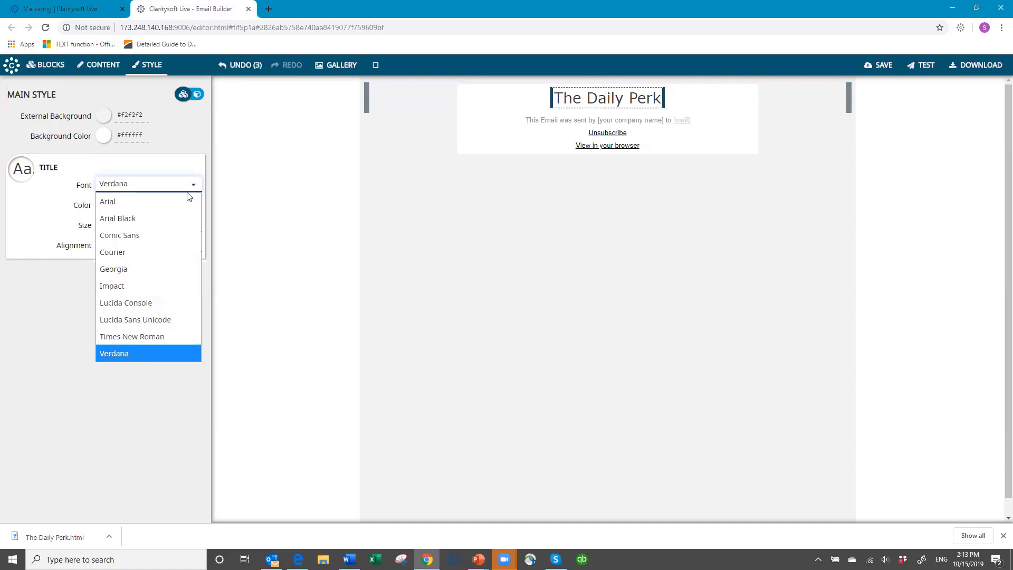
{"action": "left_click", "coordinate": [165, 241]}
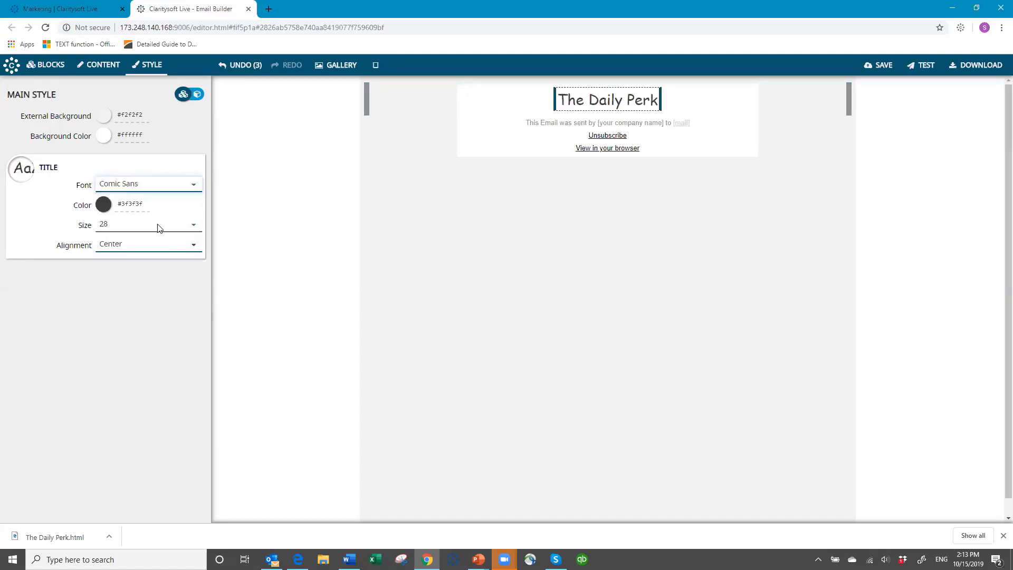
{"action": "left_click", "coordinate": [104, 205]}
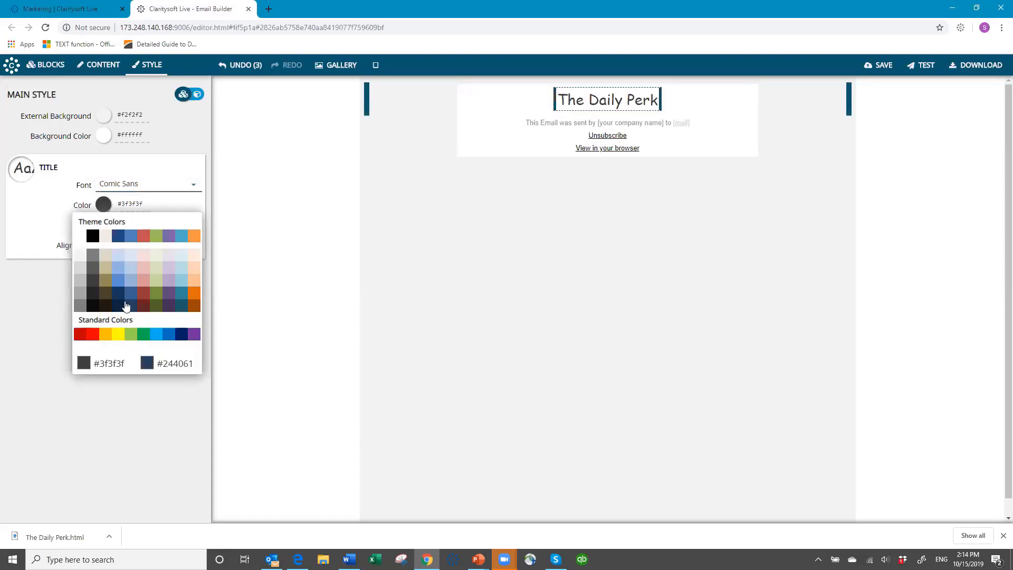
{"action": "left_click", "coordinate": [107, 290]}
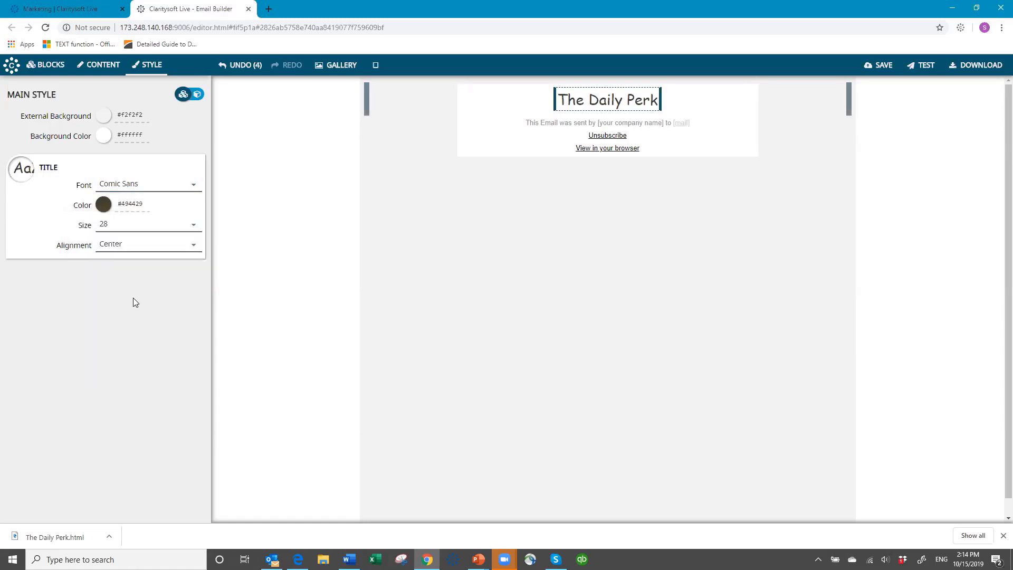
- Set the title size to 31 and centre-align it
{"action": "left_click", "coordinate": [193, 228]}
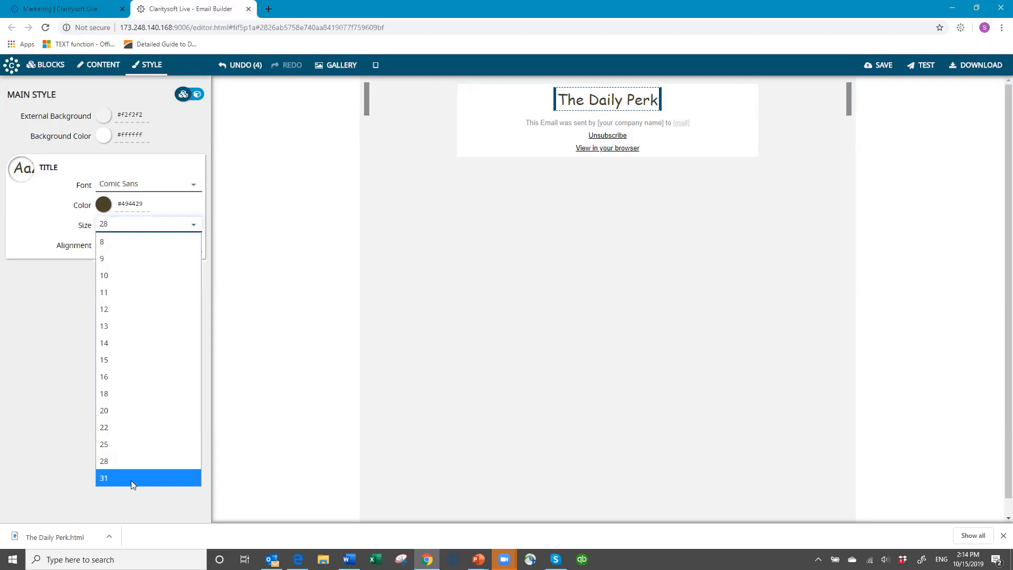
{"action": "left_click", "coordinate": [130, 479]}
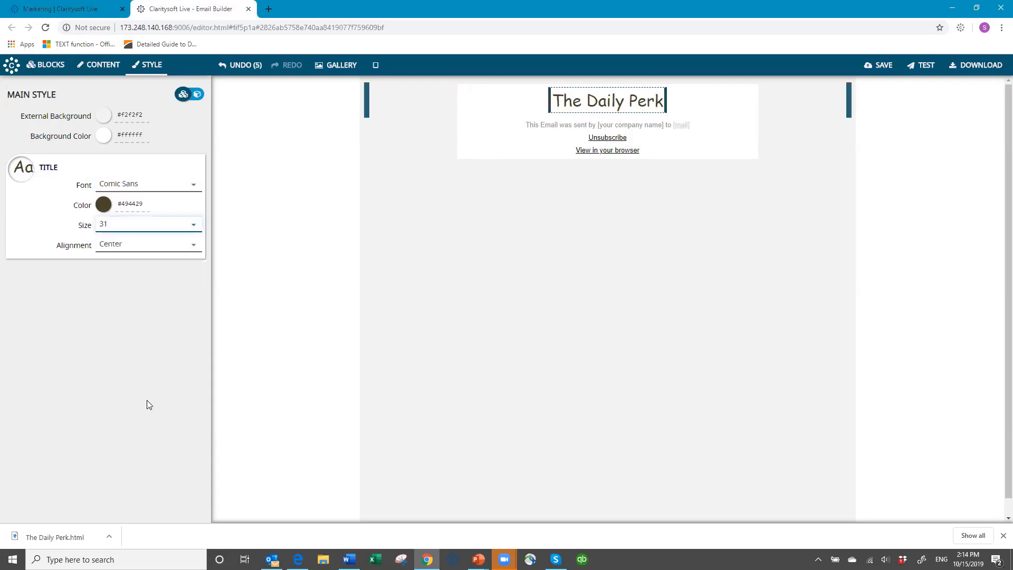
{"action": "left_click", "coordinate": [194, 246]}
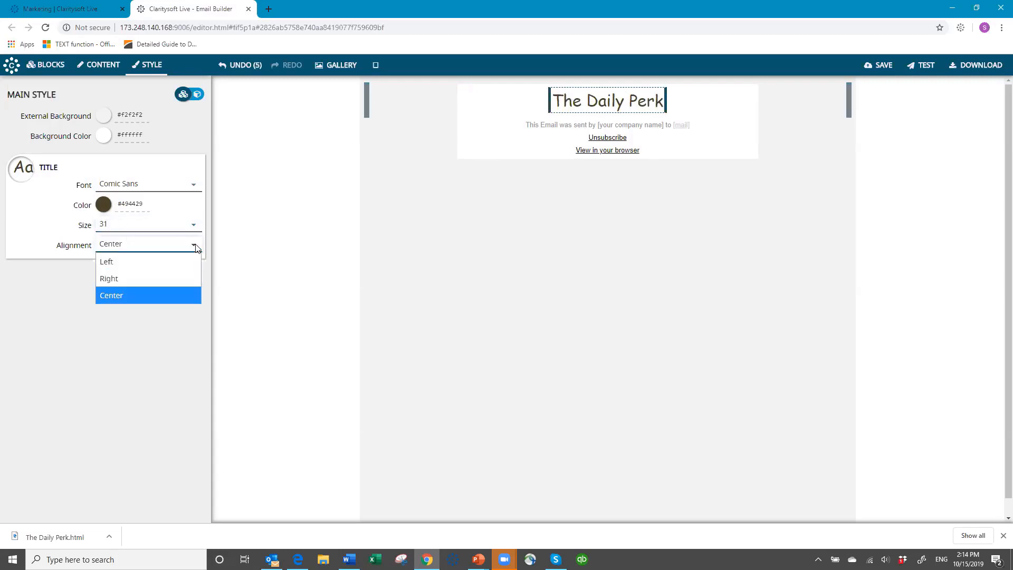
{"action": "left_click", "coordinate": [134, 262]}
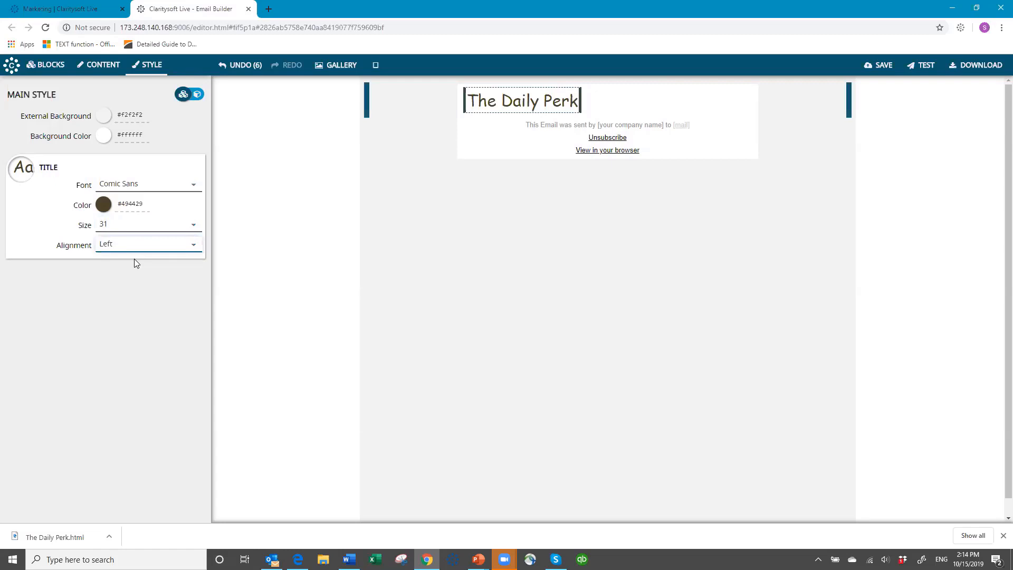
{"action": "left_click", "coordinate": [193, 246]}
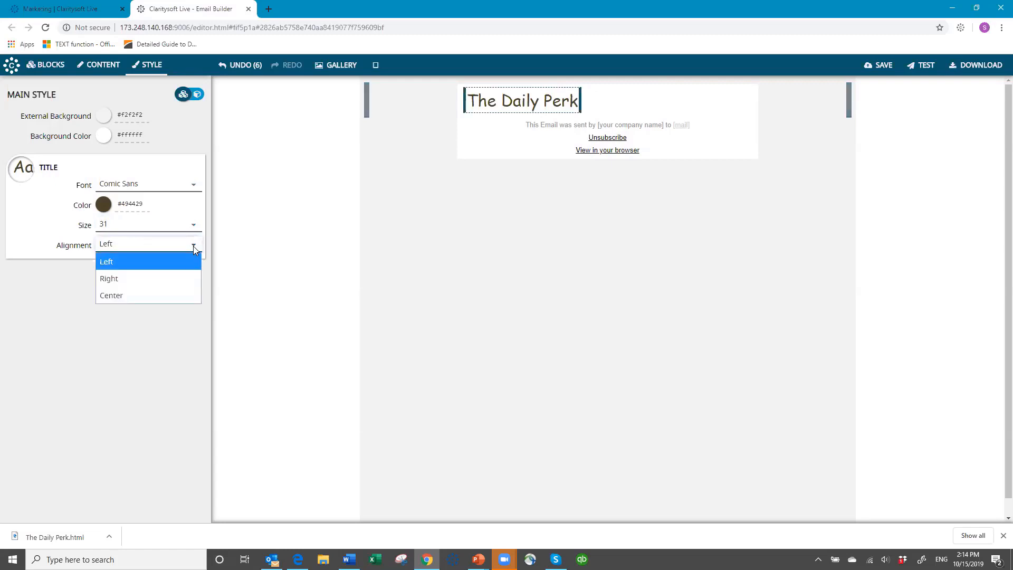
{"action": "left_click", "coordinate": [181, 285]}
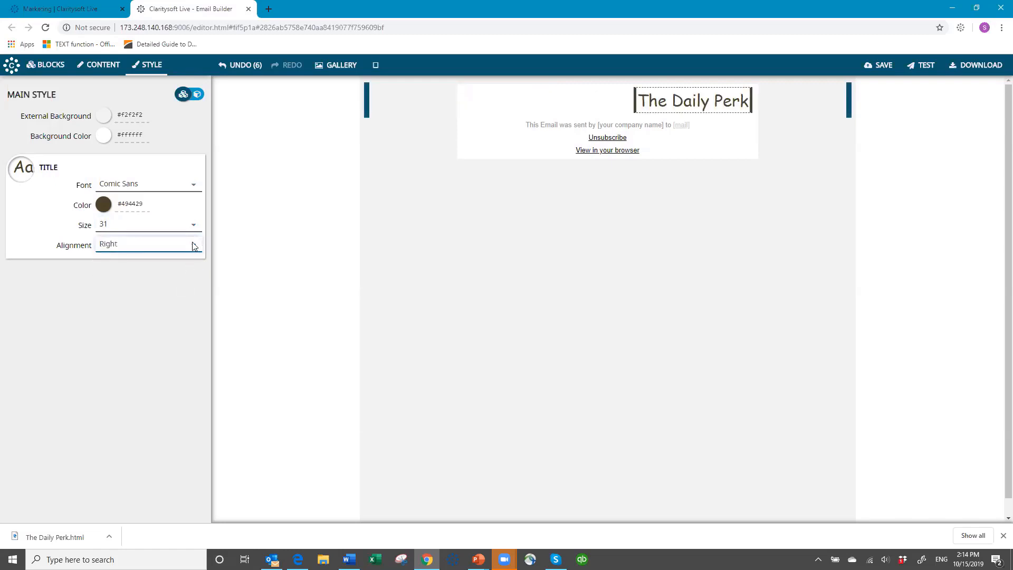
{"action": "left_click", "coordinate": [171, 245]}
{"action": "left_click", "coordinate": [160, 291]}
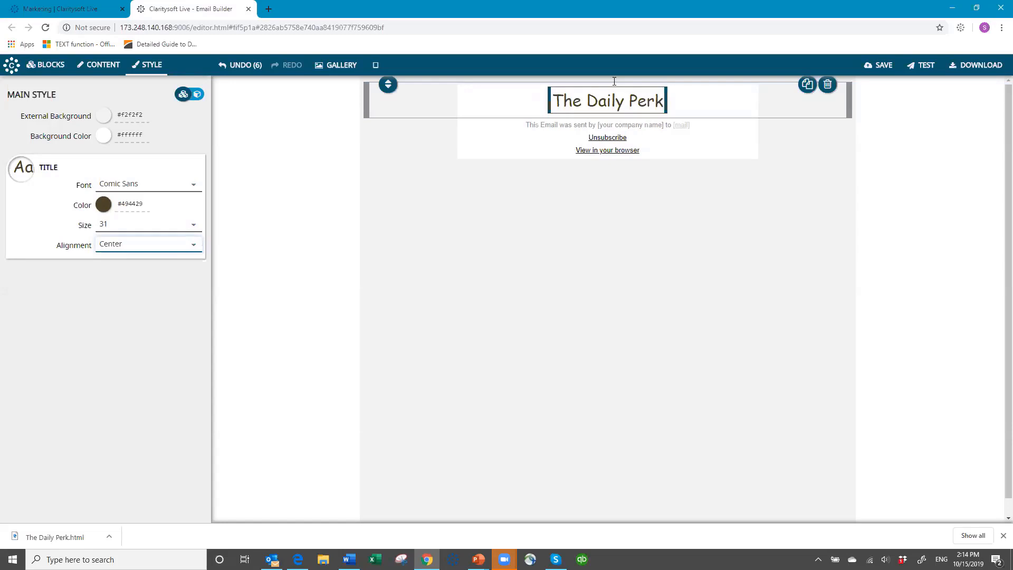
- Insert a placeholder text block directly under The Daily Perk title
{"action": "left_click", "coordinate": [51, 65]}
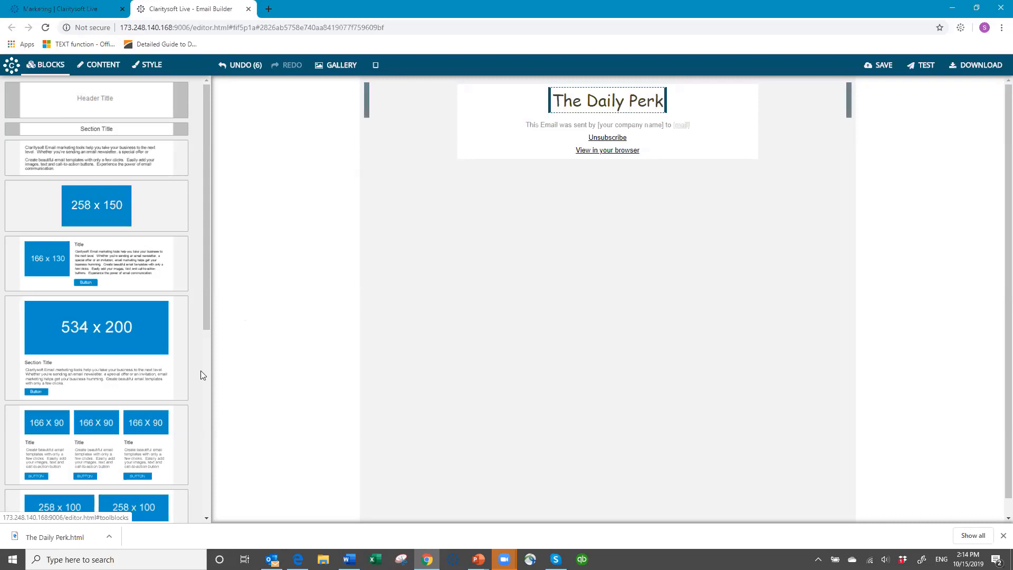
{"action": "mouse_move", "coordinate": [129, 164]}
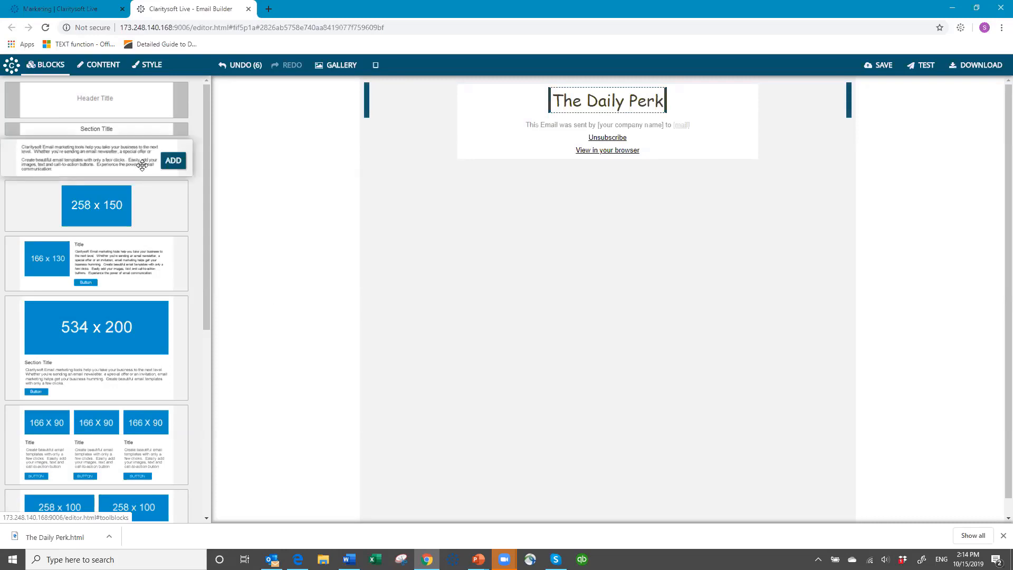
{"action": "left_click", "coordinate": [174, 161]}
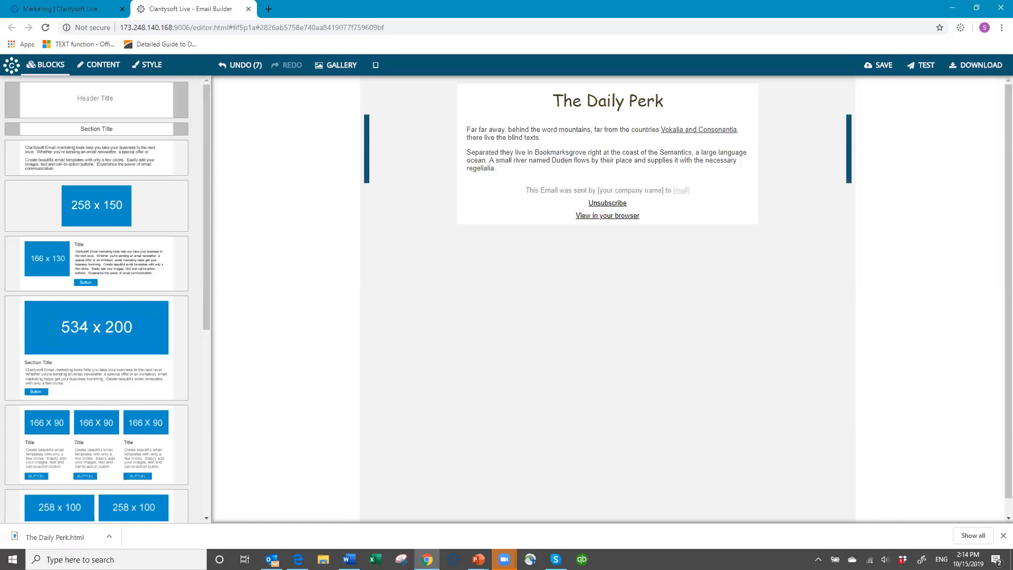
{"action": "key", "text": "alt+Tab"}
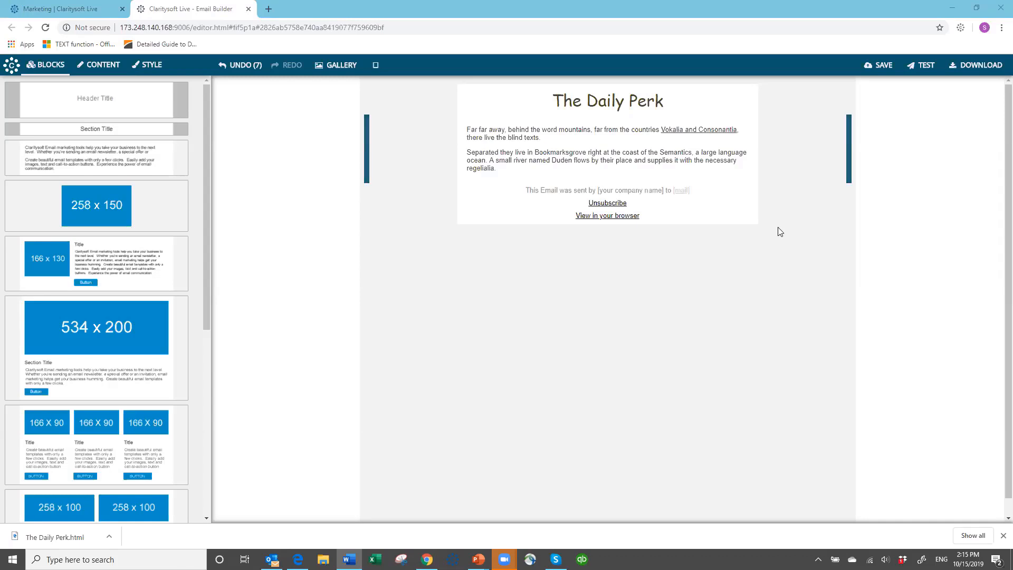
- Paste STAY GROUNDED WITH YOUR OWN PERSONAL ROAST over both placeholder paragraphs
{"action": "left_click", "coordinate": [468, 129]}
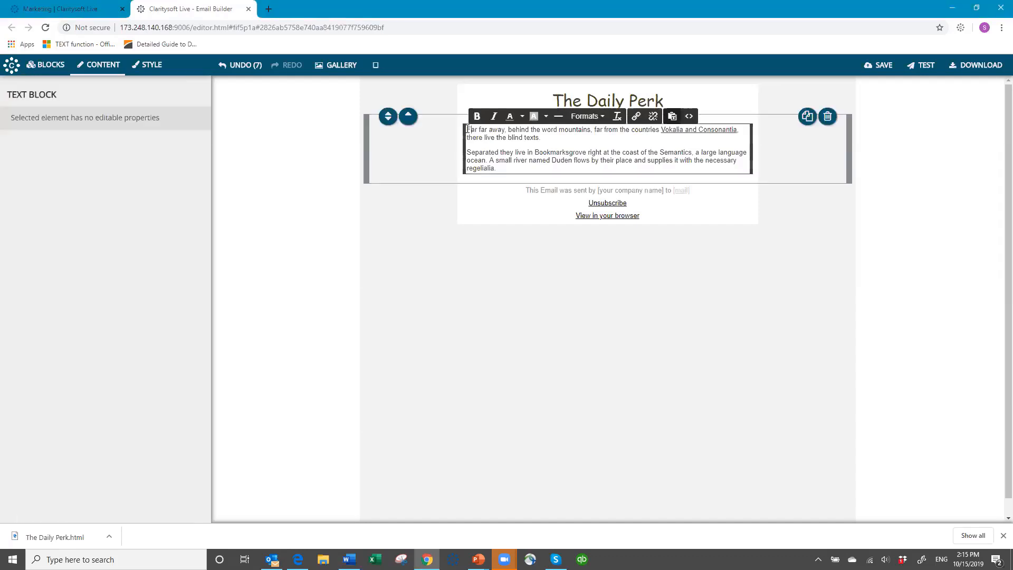
{"action": "left_click_drag", "start_coordinate": [467, 129], "coordinate": [673, 153]}
{"action": "left_click_drag", "start_coordinate": [759, 174], "coordinate": [770, 169]}
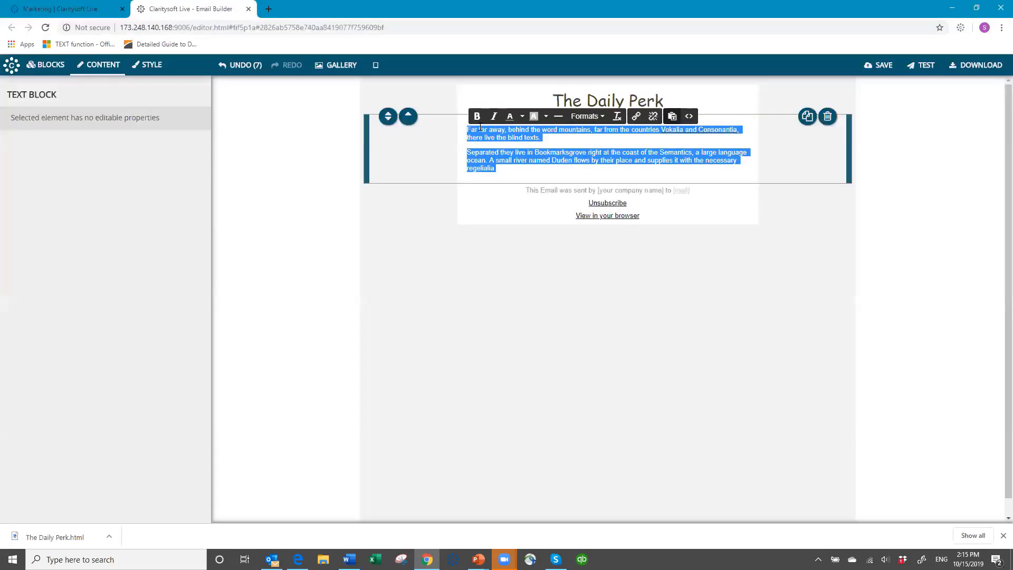
{"action": "type", "text": "STAY GROUNDED WITH YOUR OWN PERSONAL ROAST"}
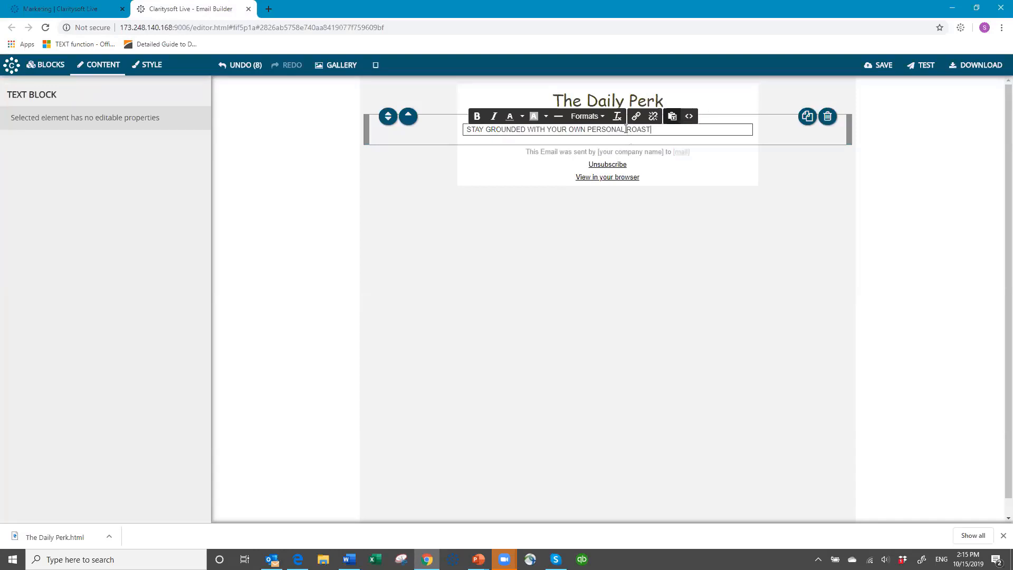
{"action": "key", "text": "Left"}
{"action": "key", "text": "Left"}
{"action": "key", "text": "Left"}
{"action": "key", "text": "Left"}
{"action": "key", "text": "Left"}
{"action": "key", "text": "Left"}
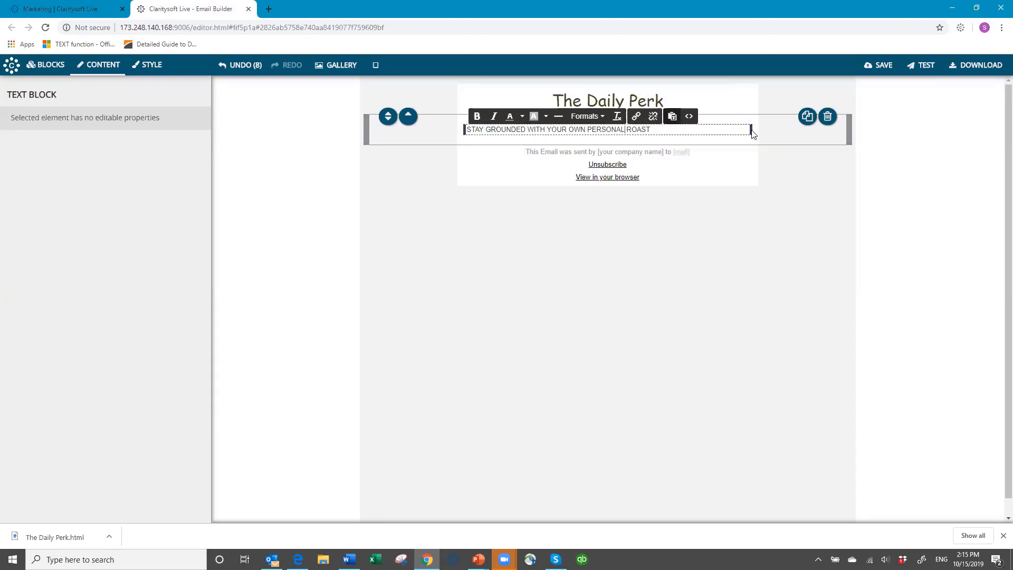
{"action": "left_click", "coordinate": [745, 127]}
- Replace the block with a new text block reading the heading plus the 'We're not just putting your name on a label' line
{"action": "left_click", "coordinate": [828, 117]}
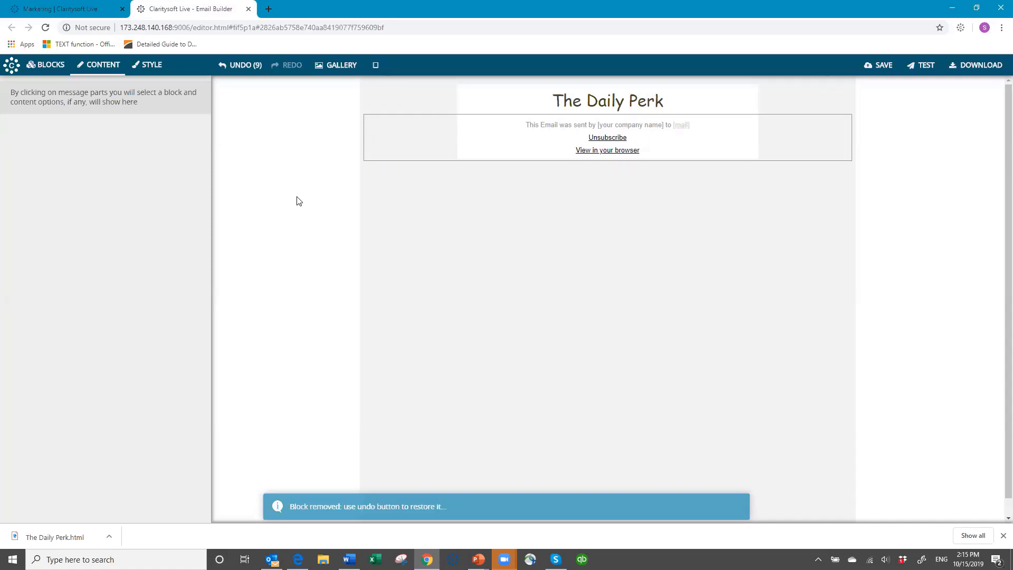
{"action": "left_click", "coordinate": [47, 64]}
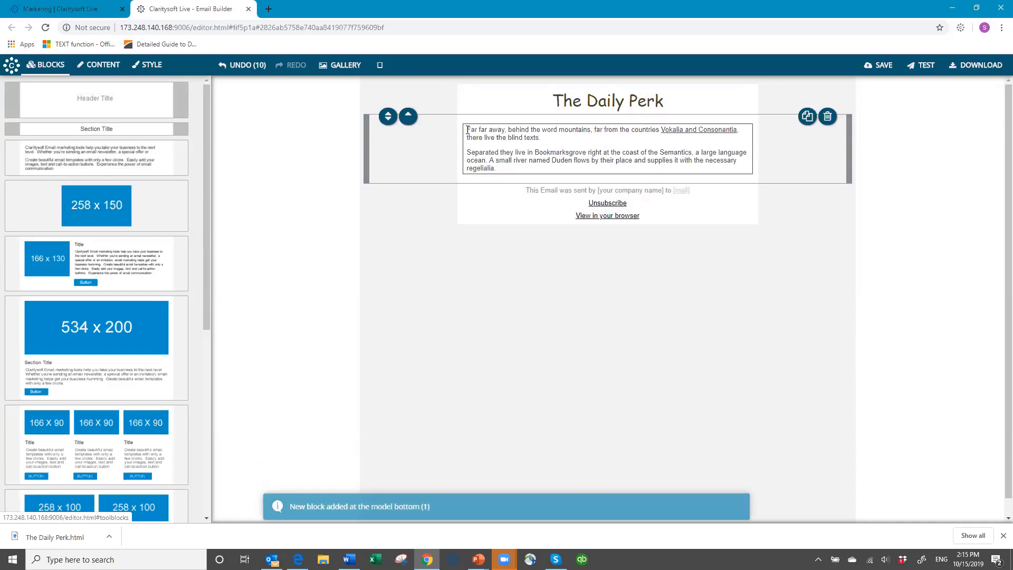
{"action": "left_click_drag", "start_coordinate": [467, 130], "coordinate": [554, 167]}
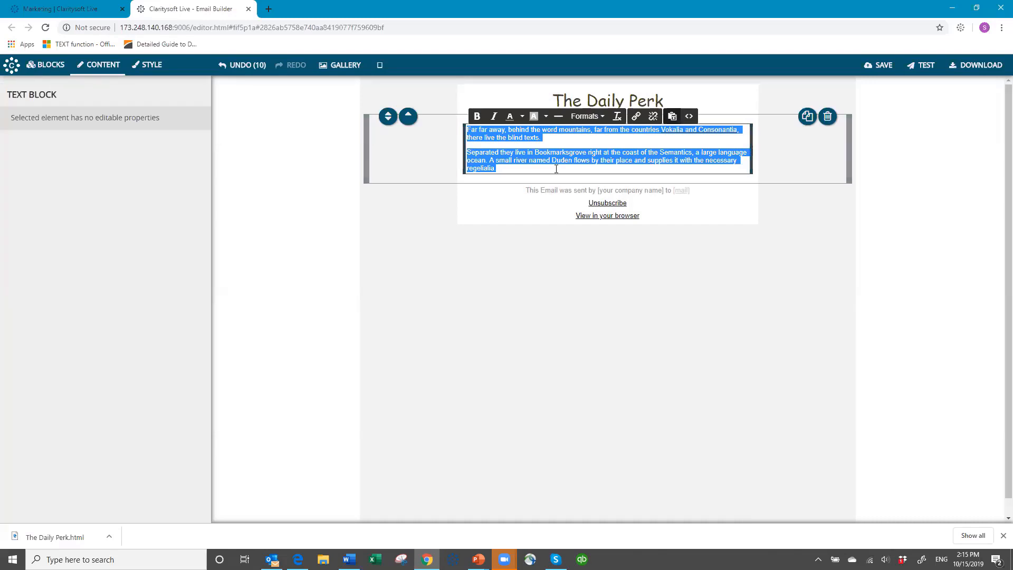
{"action": "type", "text": "STAY G"}
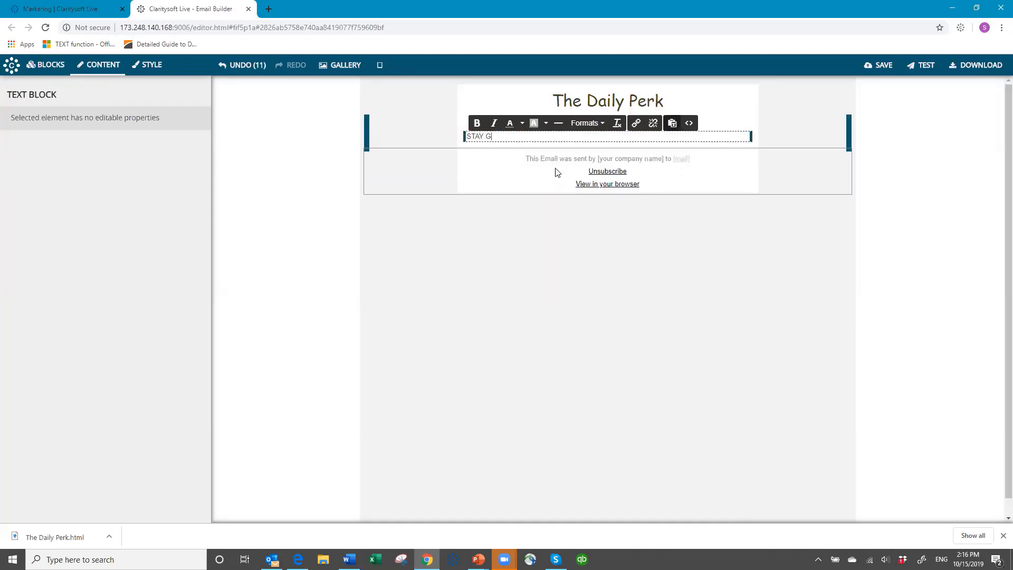
{"action": "type", "text": "ROUNDED W"}
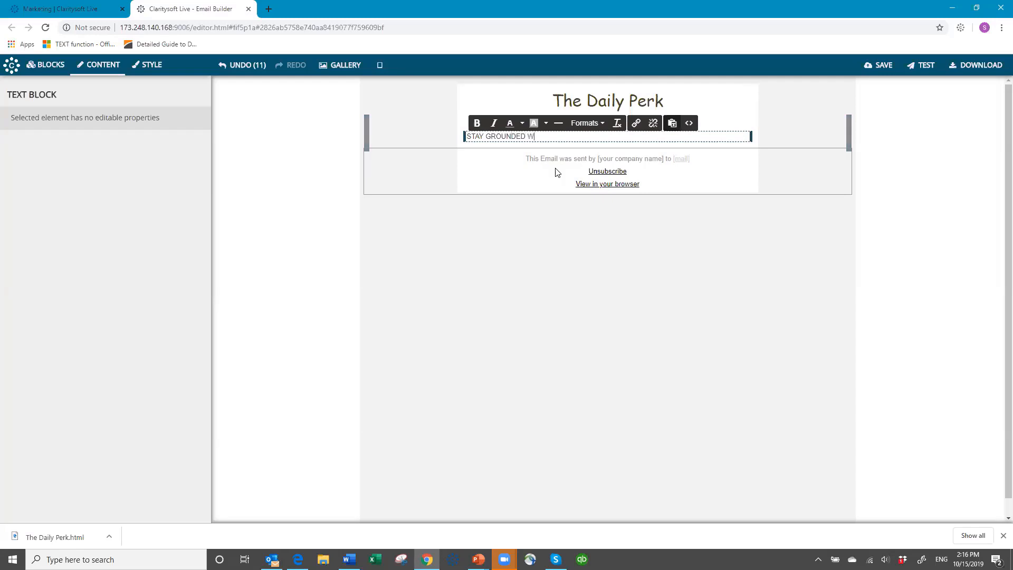
{"action": "type", "text": "ITH YOUR"}
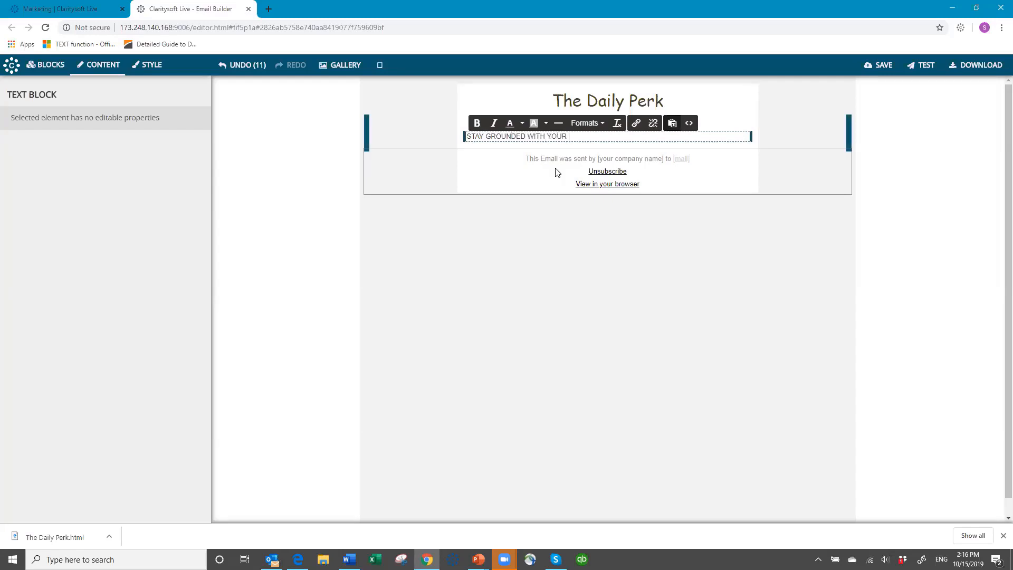
{"action": "type", "text": " OWN PERSONAL"}
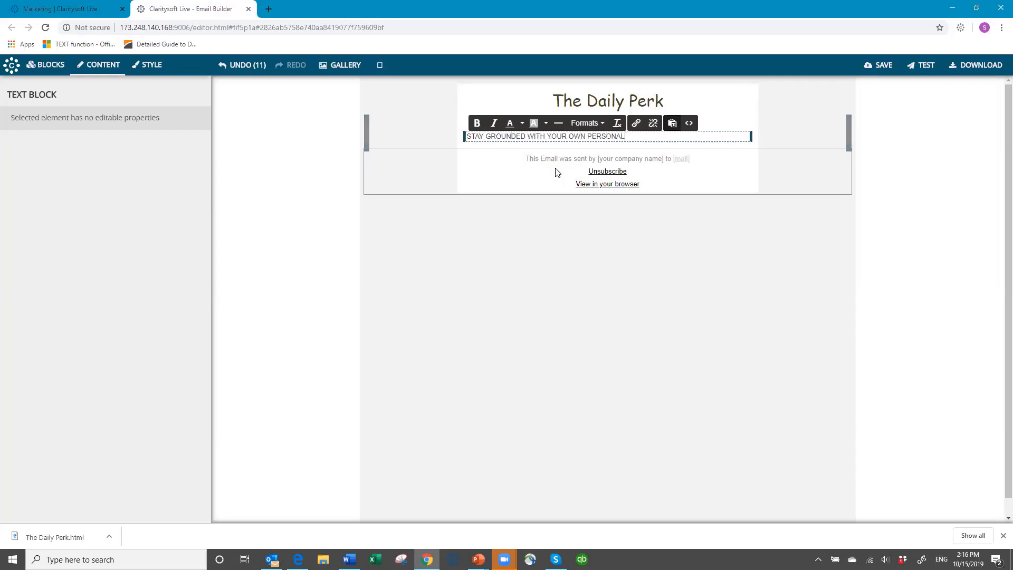
{"action": "type", "text": " ROAST"}
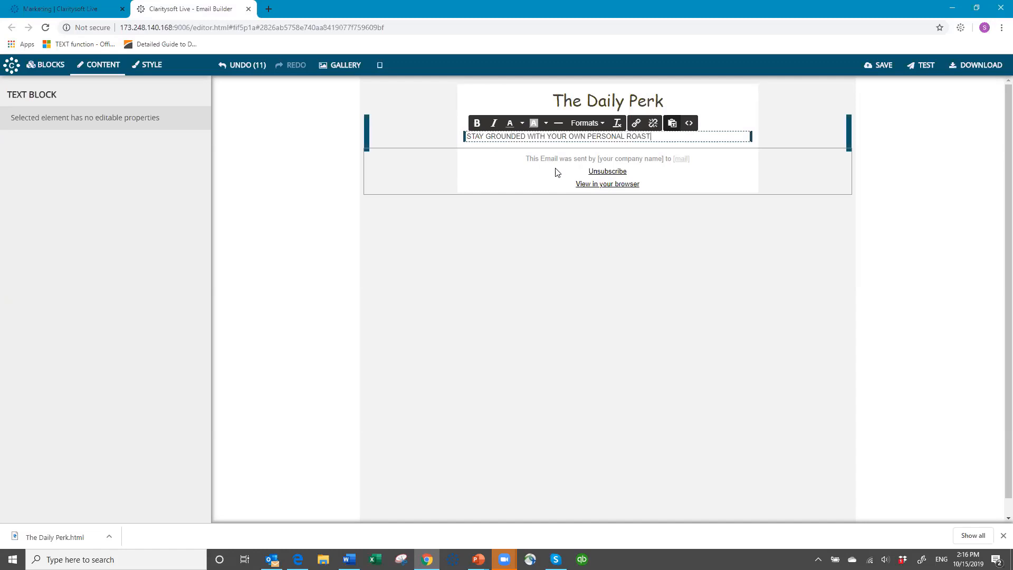
{"action": "key", "text": "Return"}
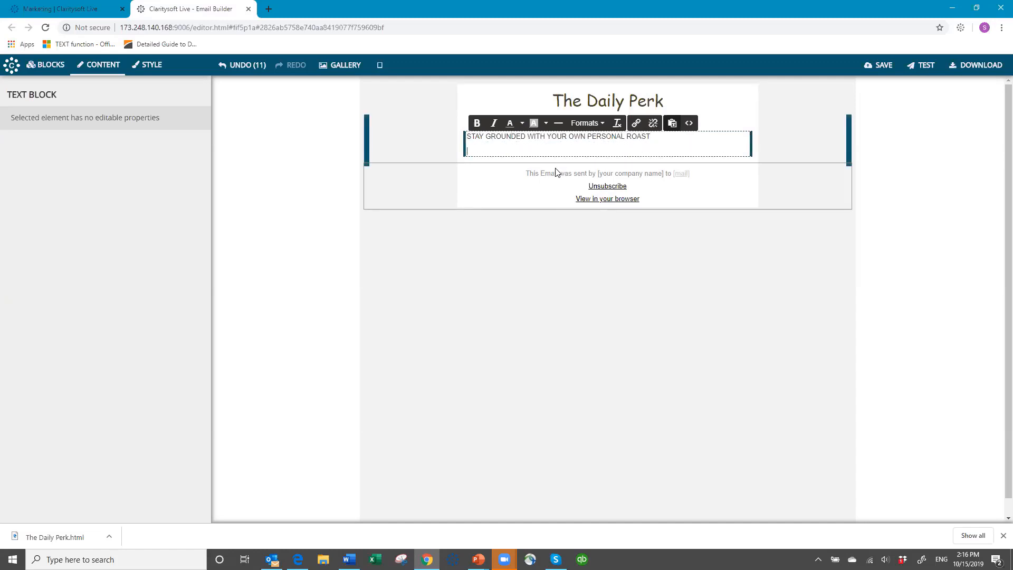
{"action": "type", "text": "We're not ju"}
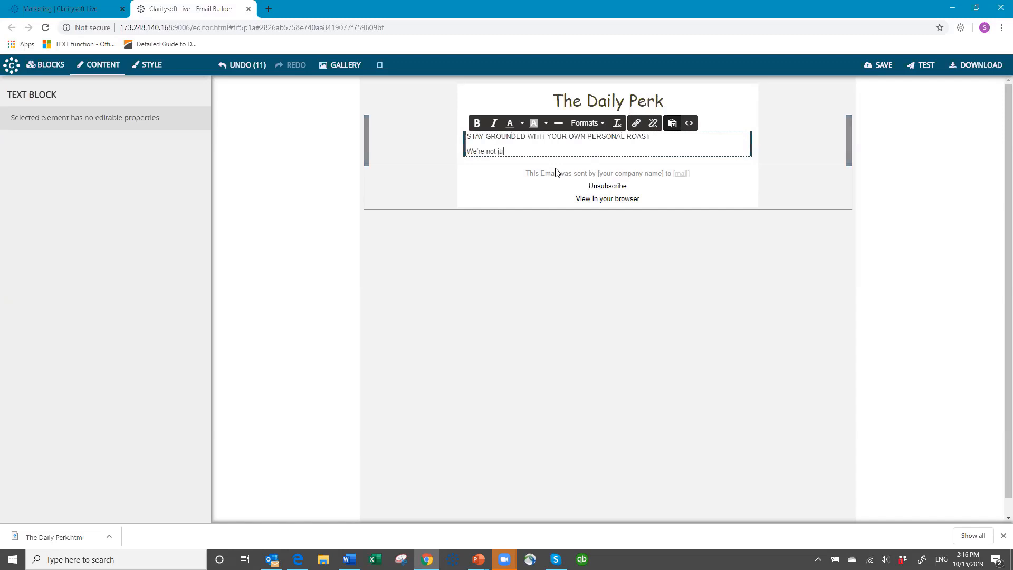
{"action": "type", "text": "st putting"}
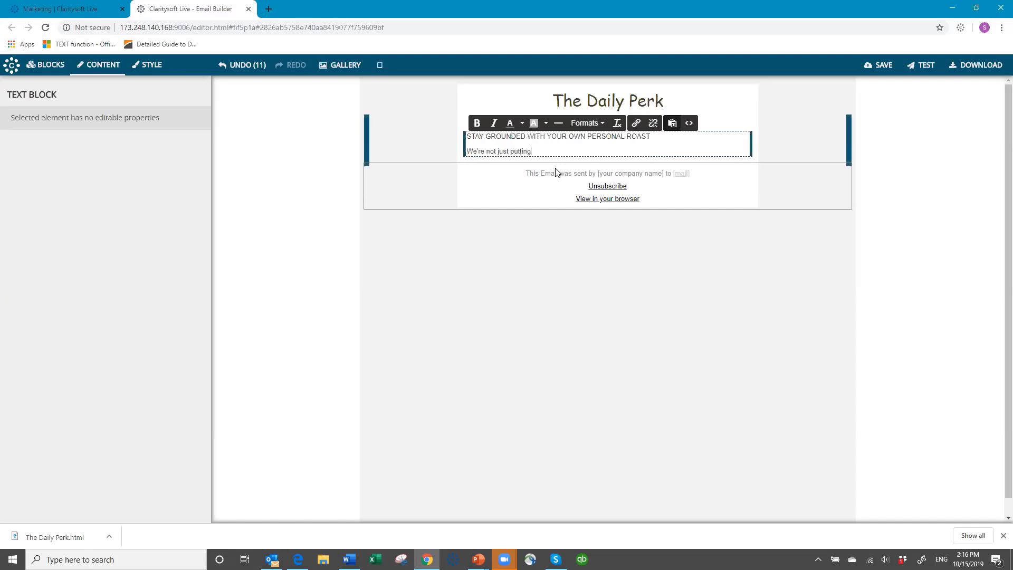
{"action": "type", "text": " your name on"}
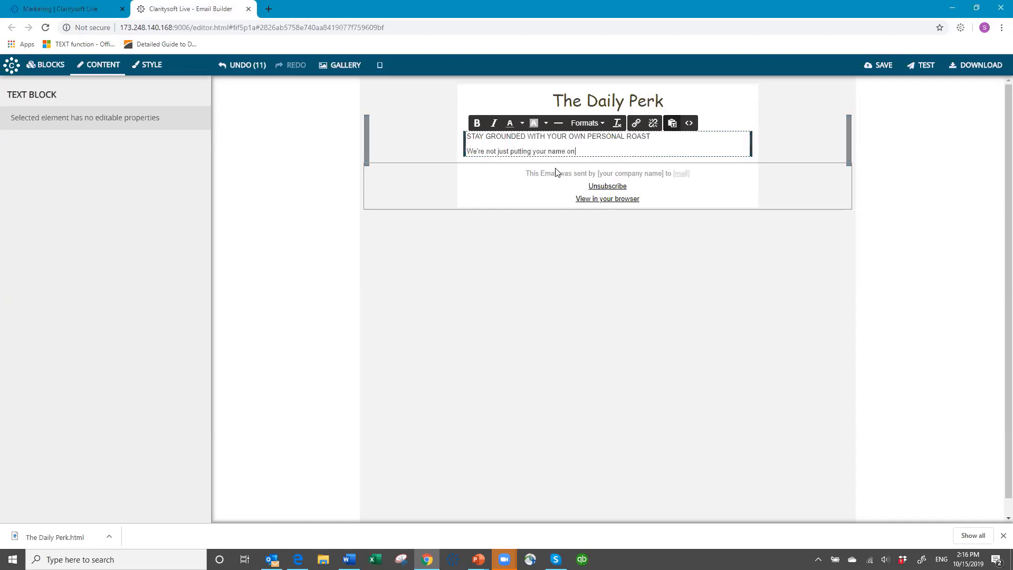
{"action": "type", "text": " a label"}
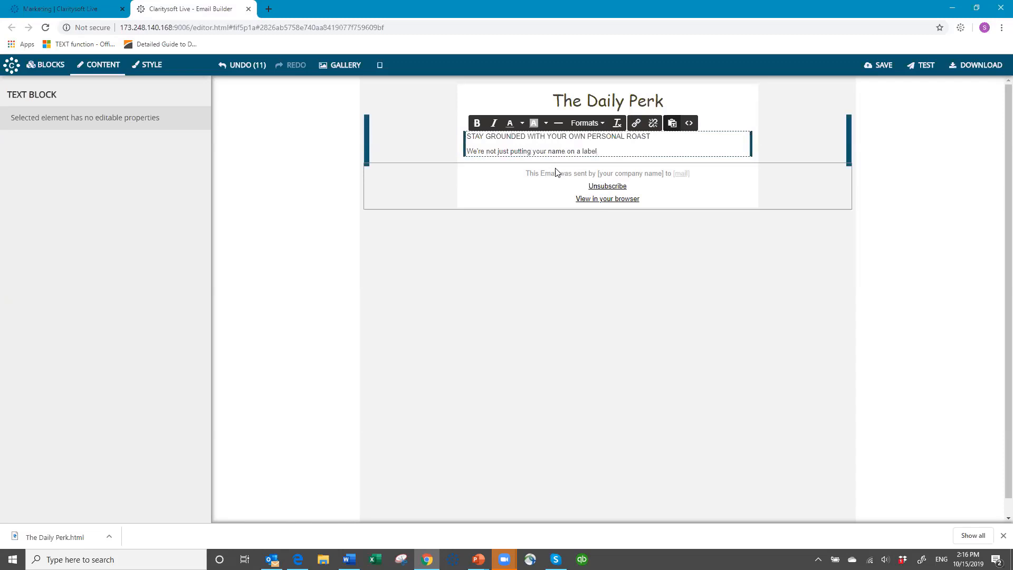
{"action": "type", "text": " - we're p"}
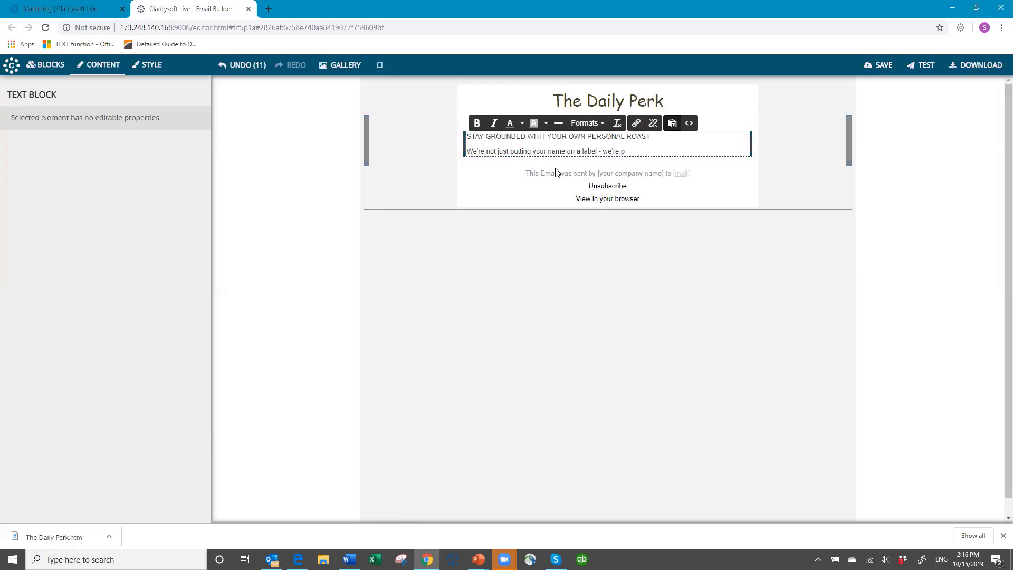
{"action": "type", "text": "utting"}
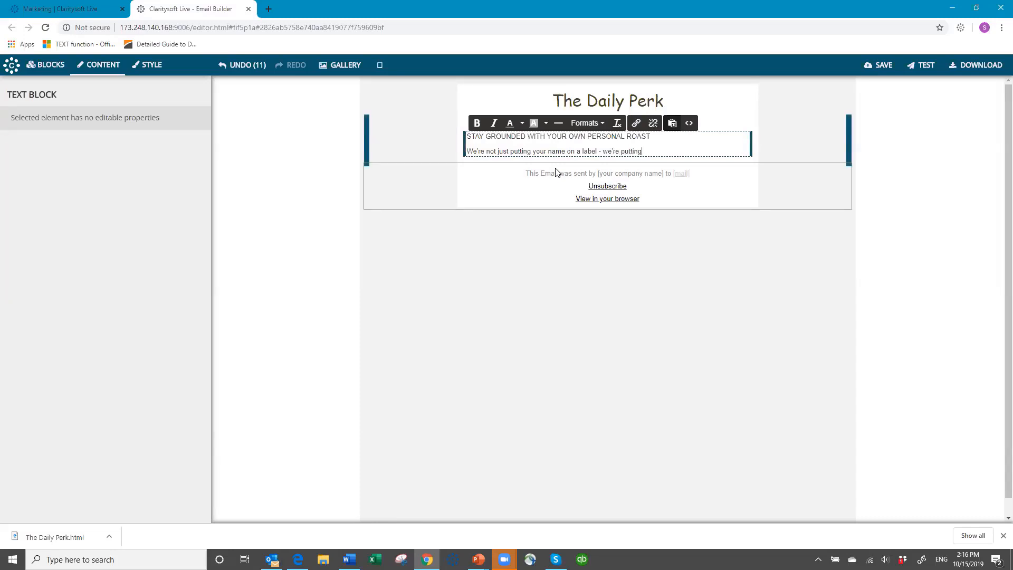
{"action": "type", "text": " the esse"}
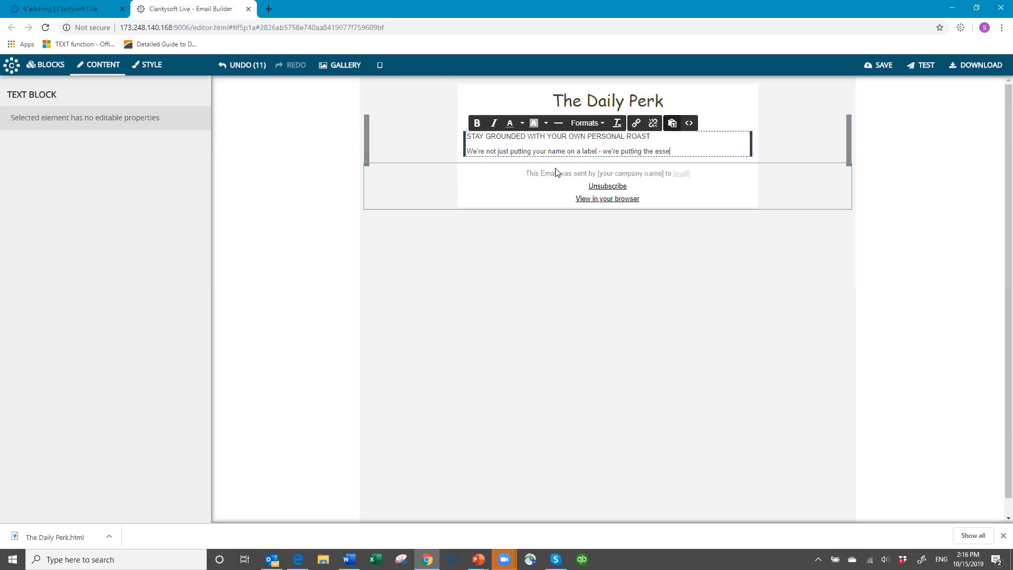
{"action": "type", "text": "nce of "}
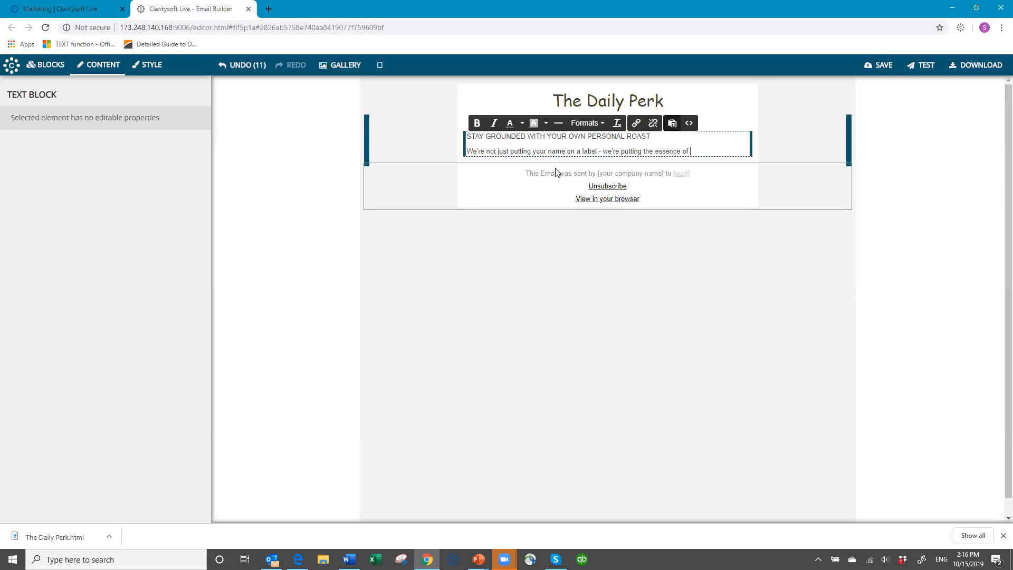
{"action": "type", "text": "who you are"}
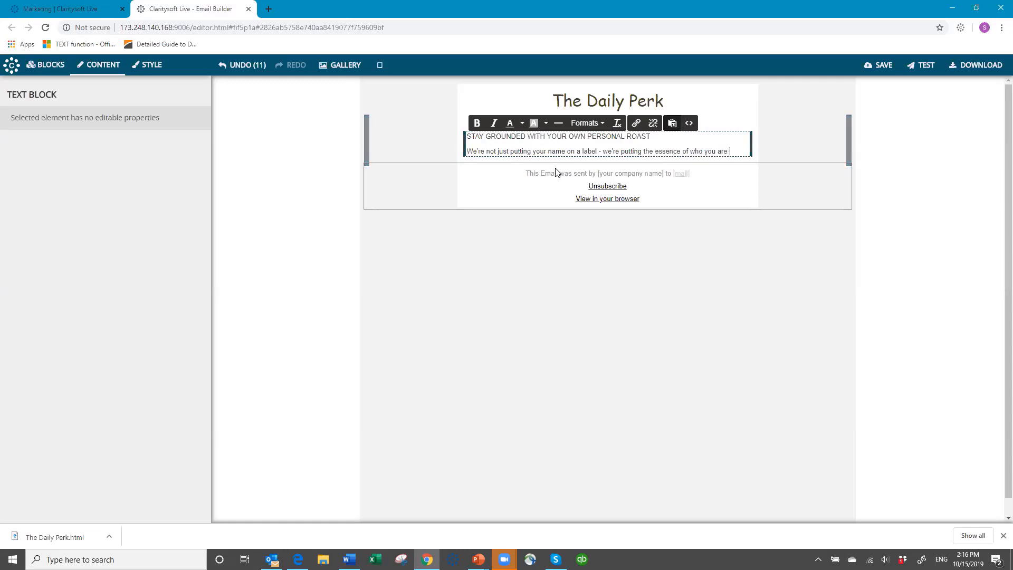
{"action": "type", "text": " into each"}
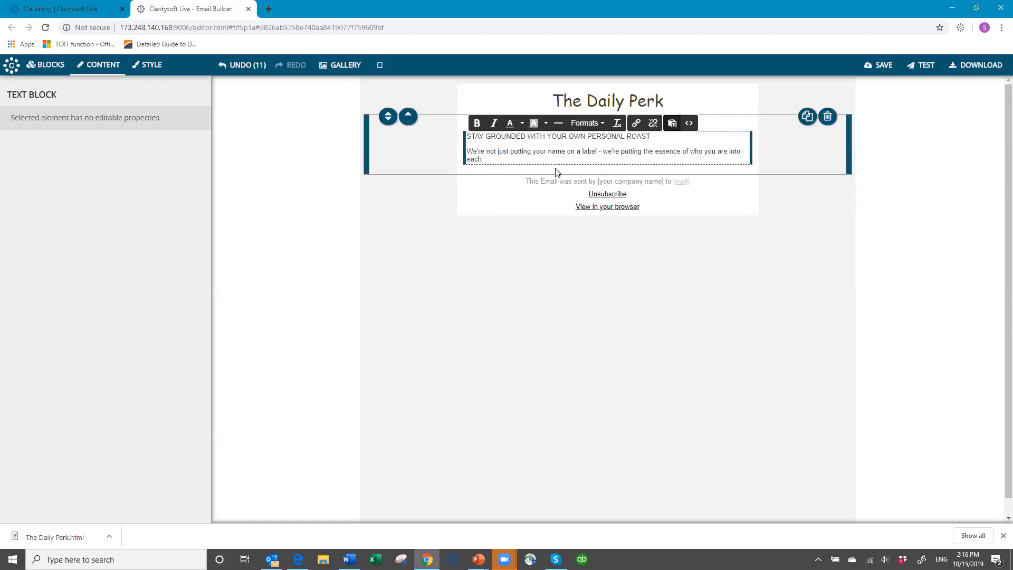
{"action": "type", "text": " and every cup."}
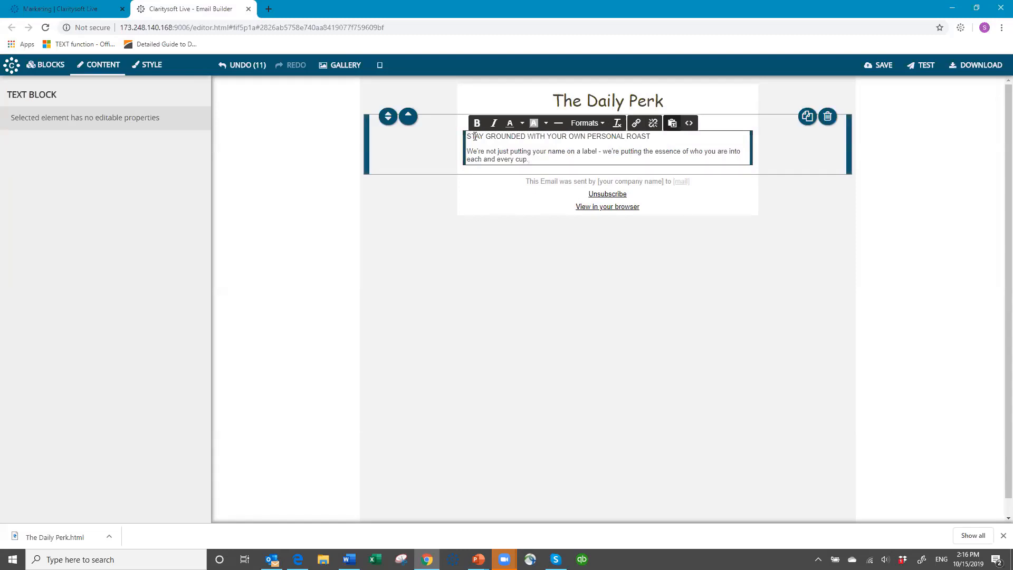
{"action": "left_click_drag", "start_coordinate": [474, 136], "coordinate": [644, 136]}
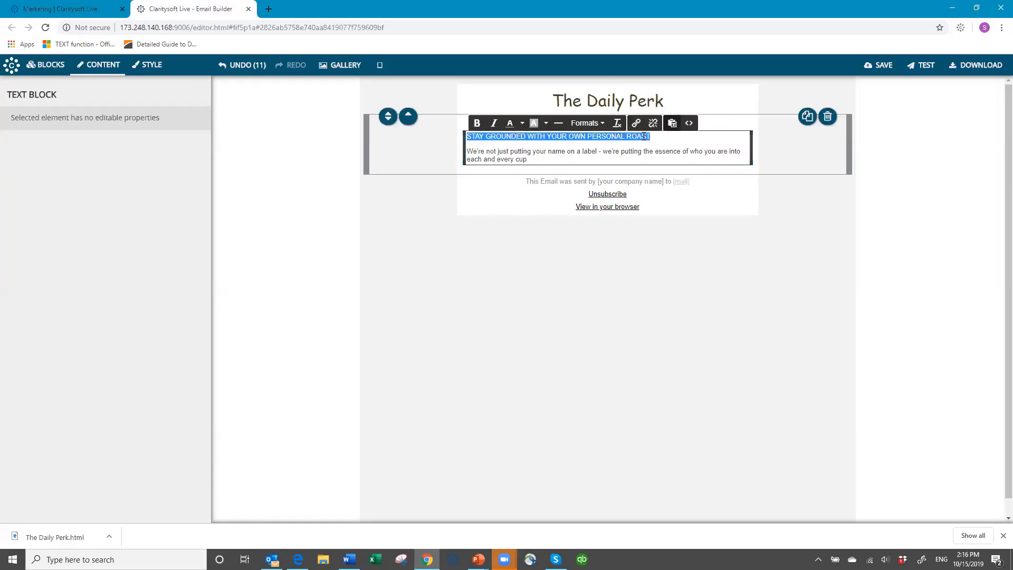
{"action": "left_click", "coordinate": [477, 124]}
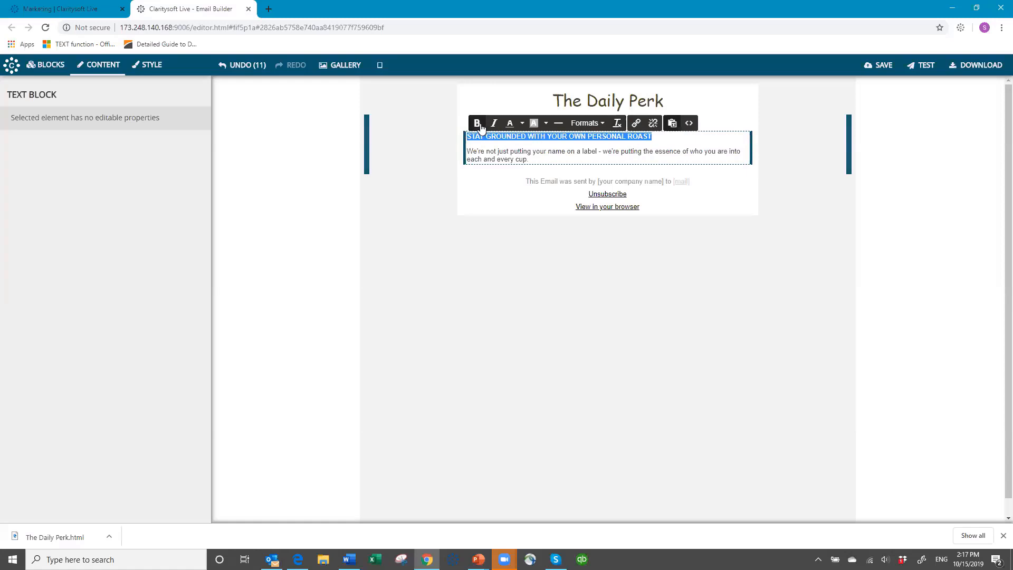
{"action": "left_click", "coordinate": [577, 153]}
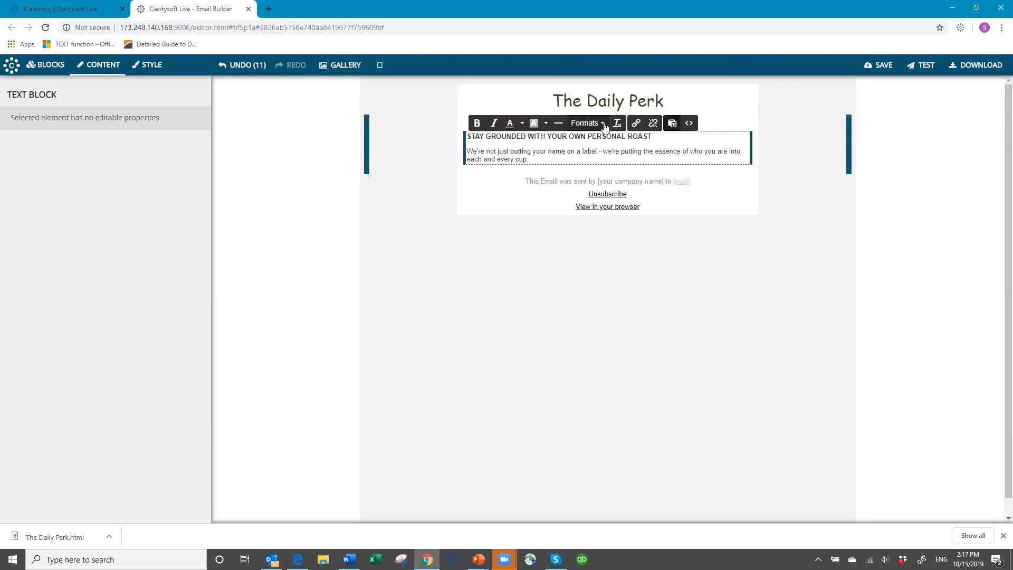
{"action": "left_click", "coordinate": [604, 124]}
{"action": "mouse_move", "coordinate": [611, 196]}
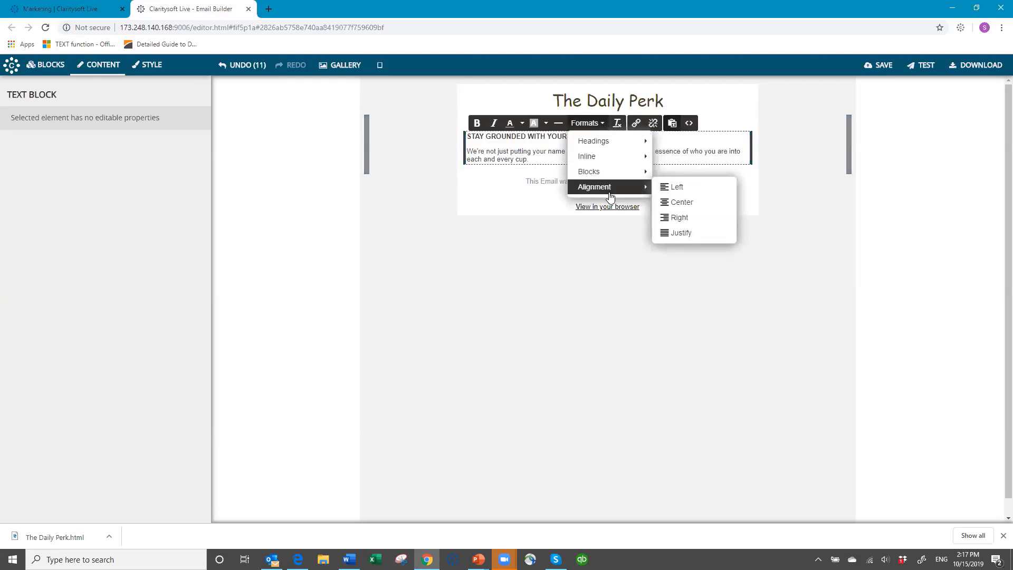
{"action": "mouse_move", "coordinate": [602, 140]}
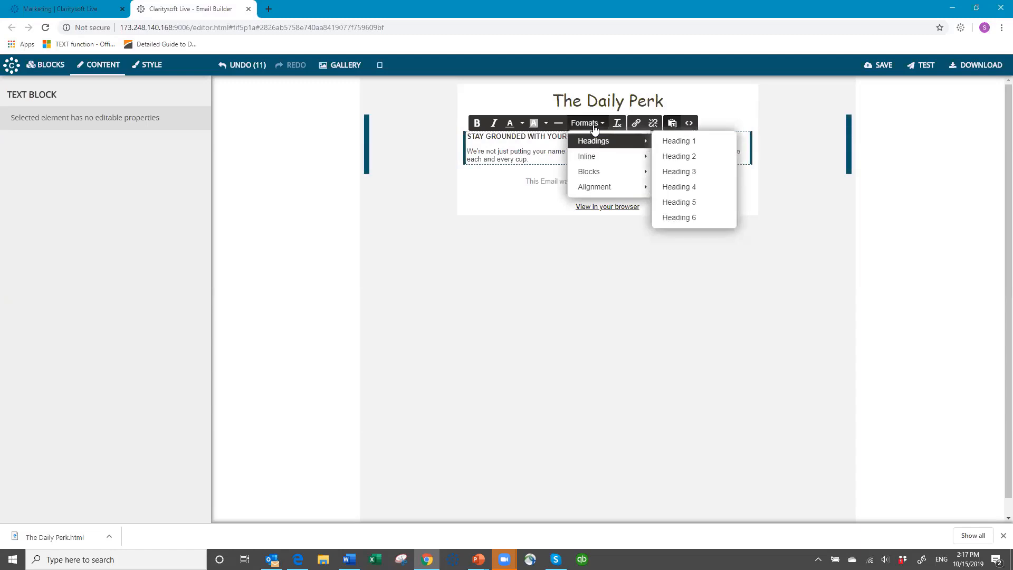
{"action": "left_click", "coordinate": [594, 129]}
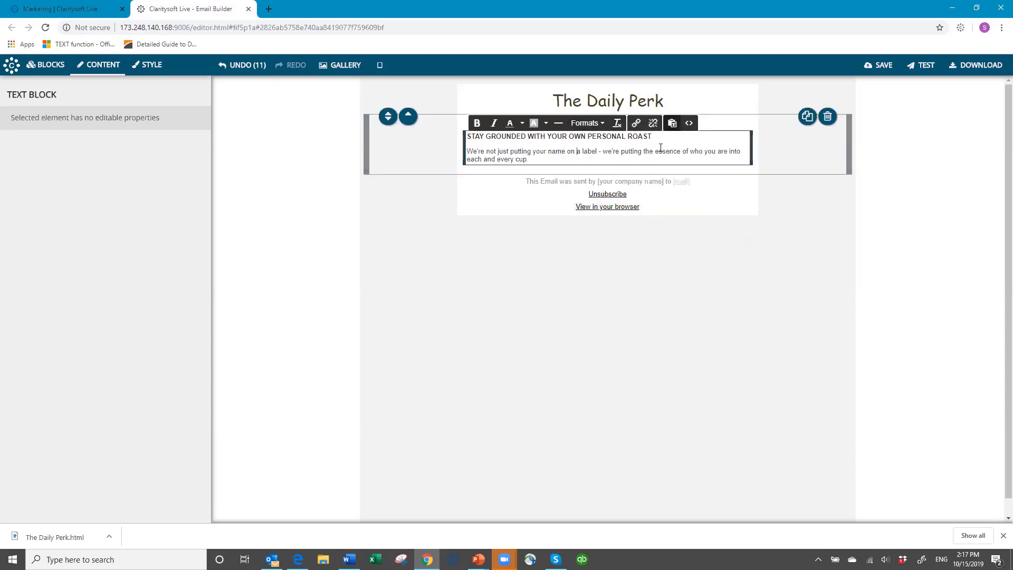
{"action": "left_click", "coordinate": [475, 152]}
{"action": "left_click_drag", "start_coordinate": [467, 138], "coordinate": [673, 136]}
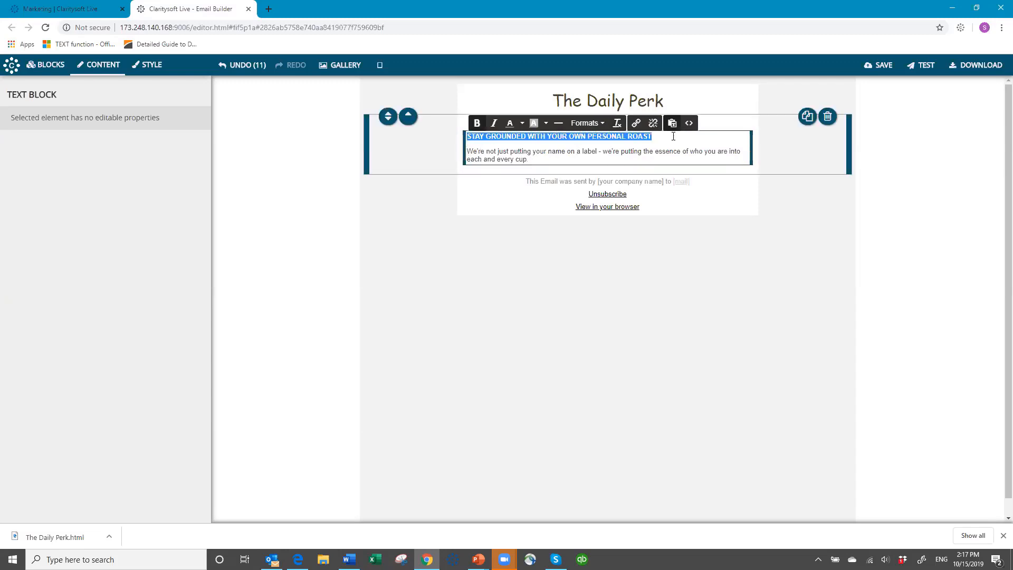
- Set the email-wide Paragraph Color to dark red #953734
{"action": "left_click", "coordinate": [152, 68]}
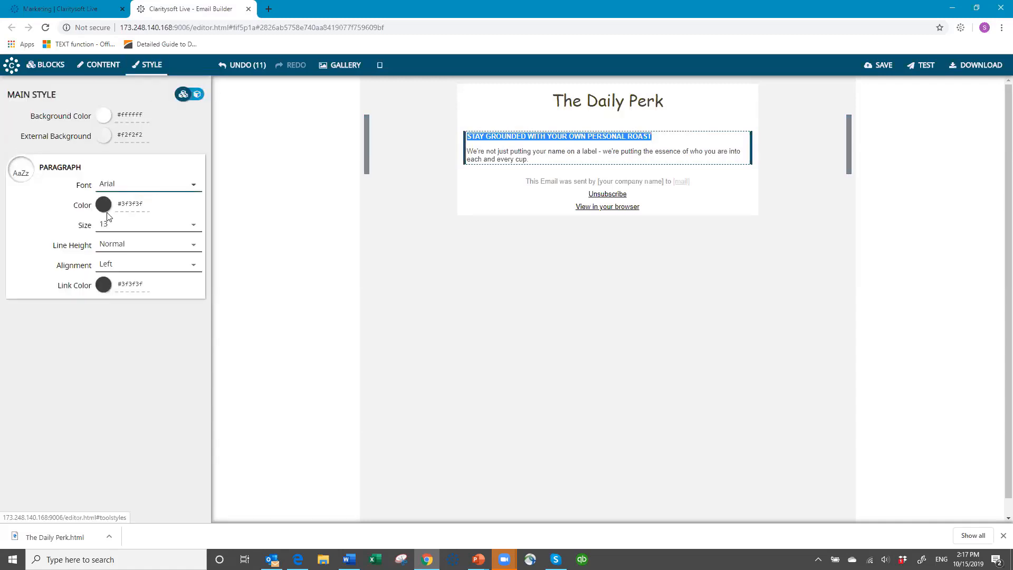
{"action": "left_click", "coordinate": [103, 205]}
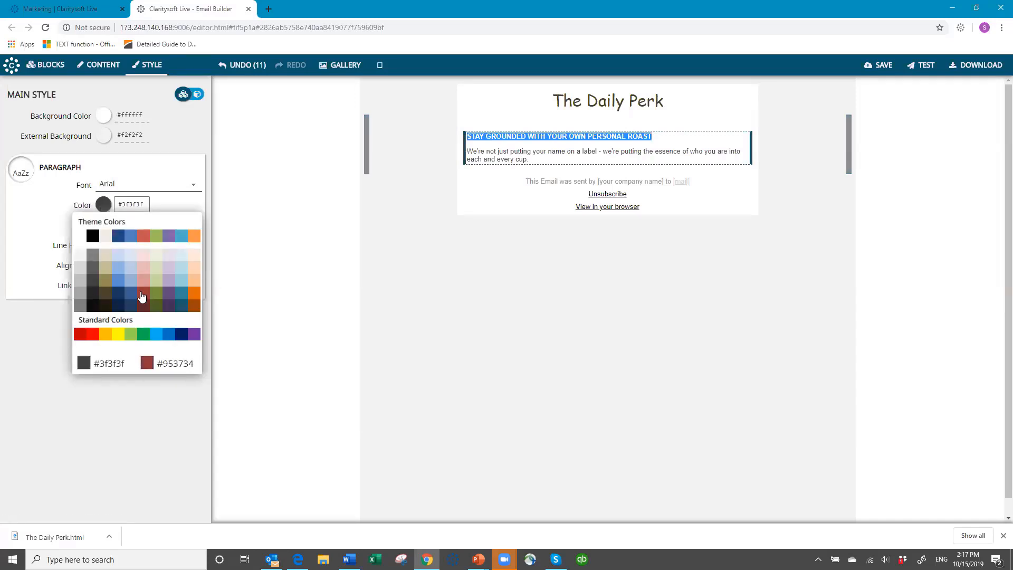
{"action": "left_click", "coordinate": [142, 295]}
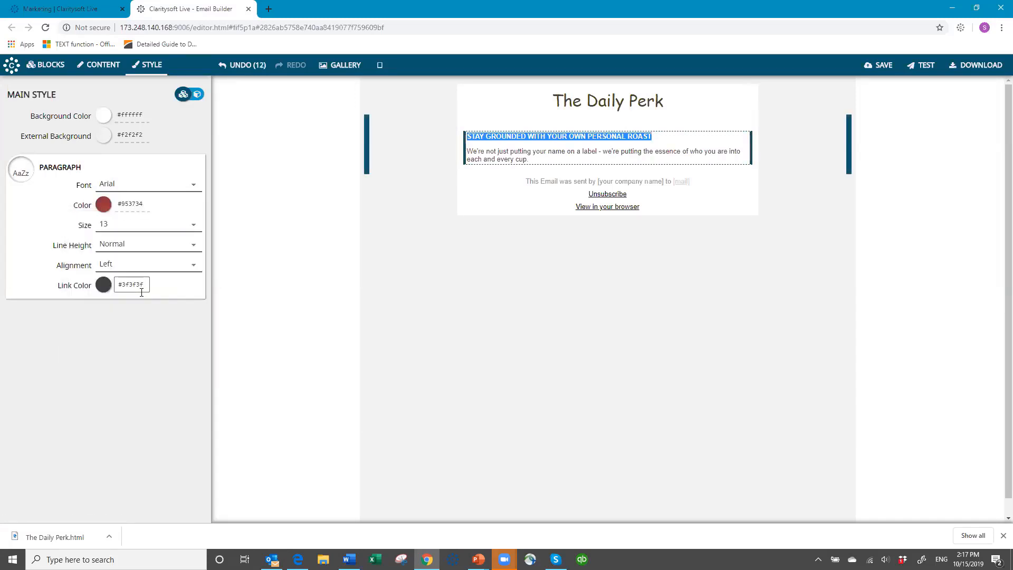
{"action": "left_click", "coordinate": [674, 138]}
{"action": "left_click", "coordinate": [497, 256]}
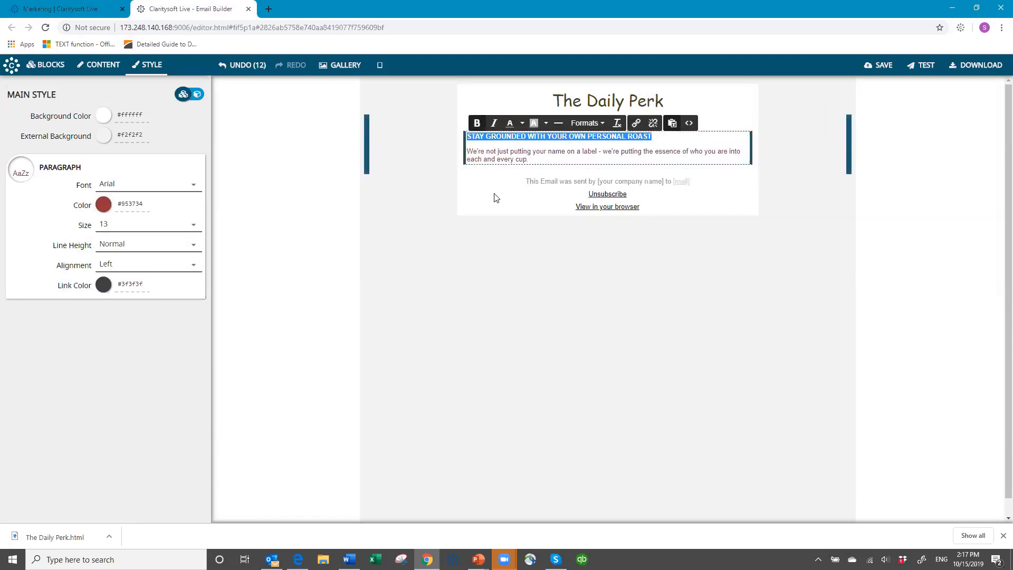
{"action": "left_click", "coordinate": [496, 150]}
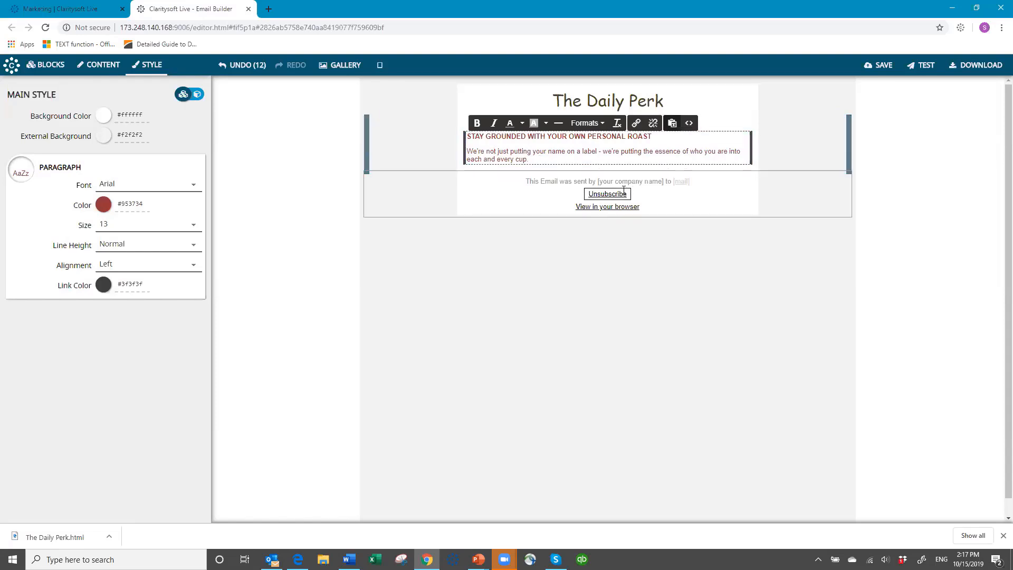
- Switch the Style panel from global to Text Block styling
{"action": "mouse_move", "coordinate": [491, 162]}
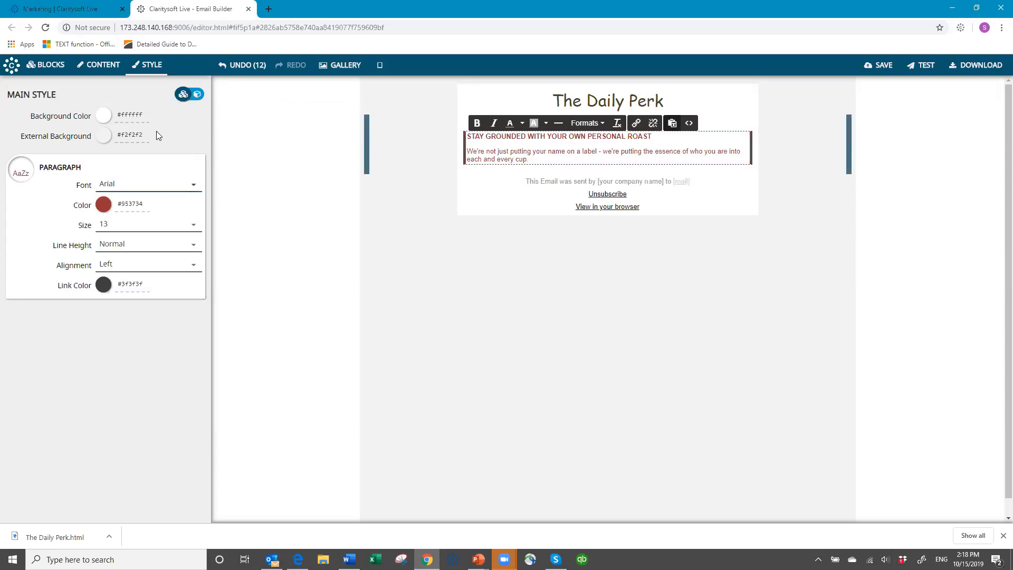
{"action": "left_click", "coordinate": [197, 96]}
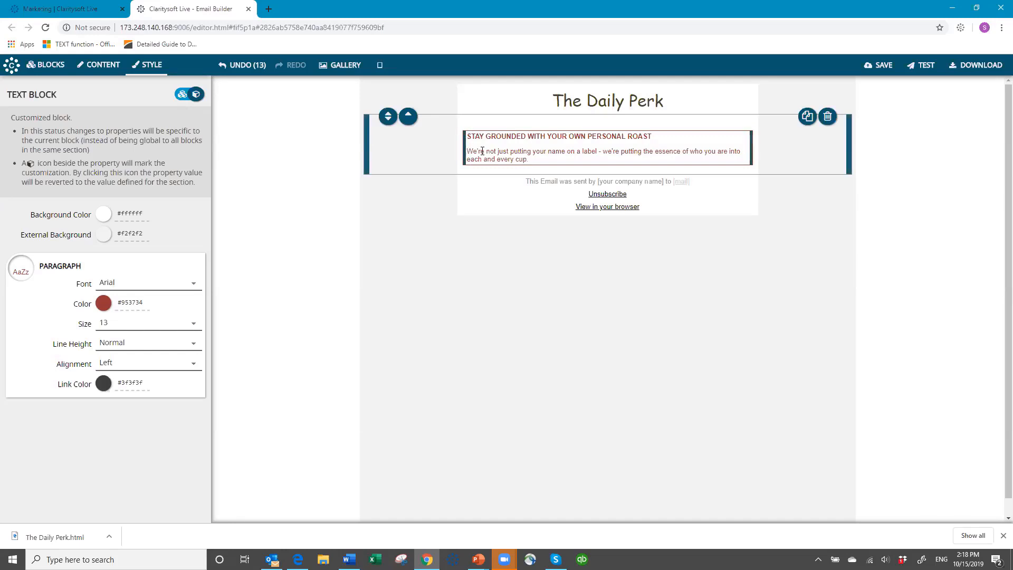
- Colour the text block's body paragraph dark blue #1f497d using block-level styling
{"action": "left_click_drag", "start_coordinate": [467, 152], "coordinate": [577, 161]}
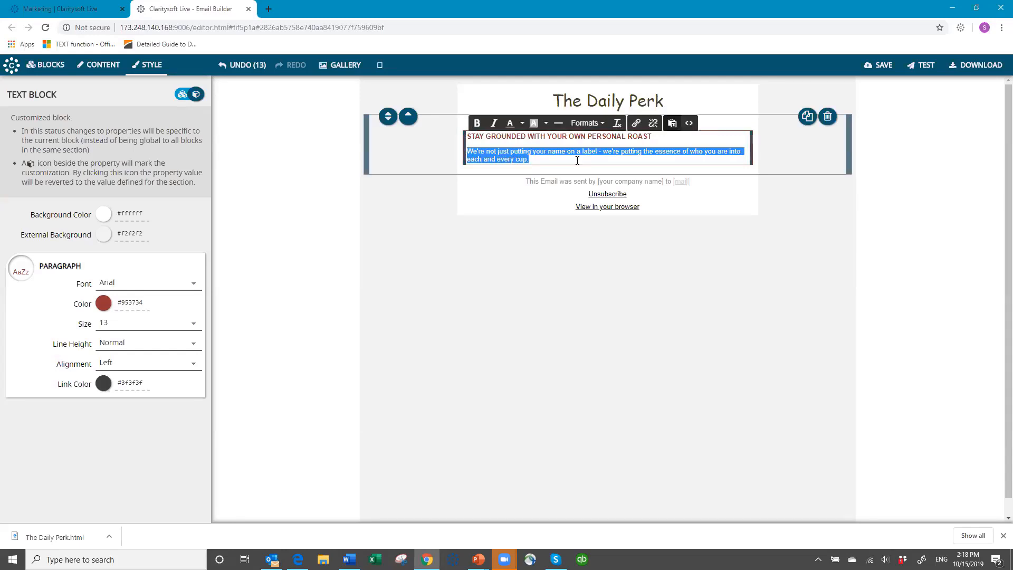
{"action": "left_click", "coordinate": [105, 303]}
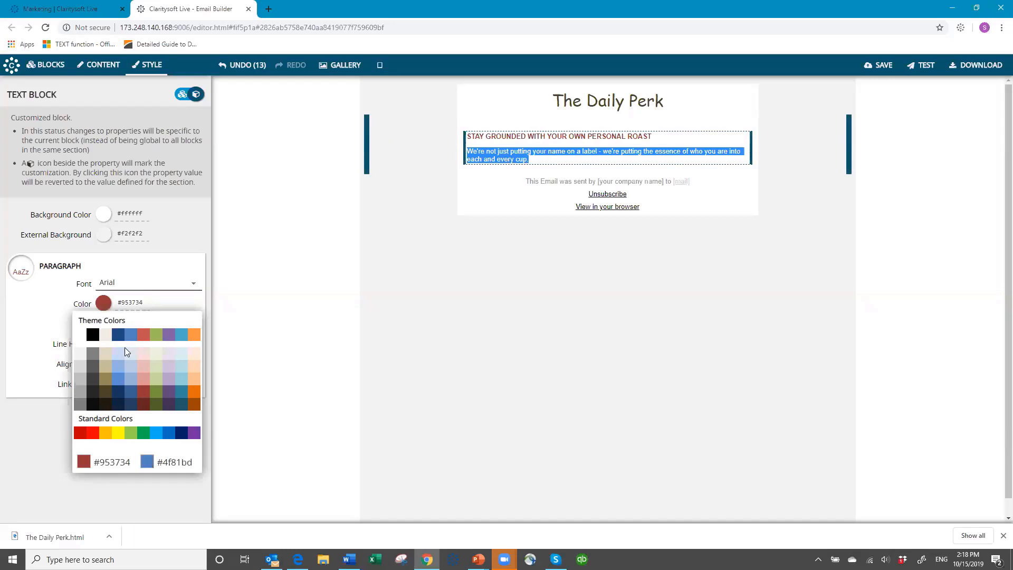
{"action": "left_click", "coordinate": [119, 336]}
{"action": "left_click", "coordinate": [352, 269]}
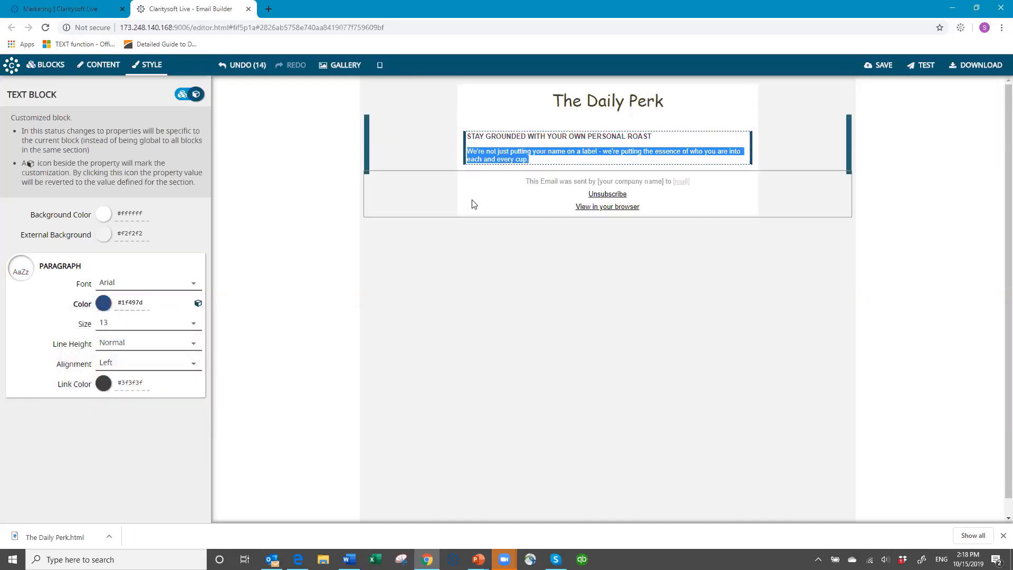
{"action": "left_click", "coordinate": [679, 134]}
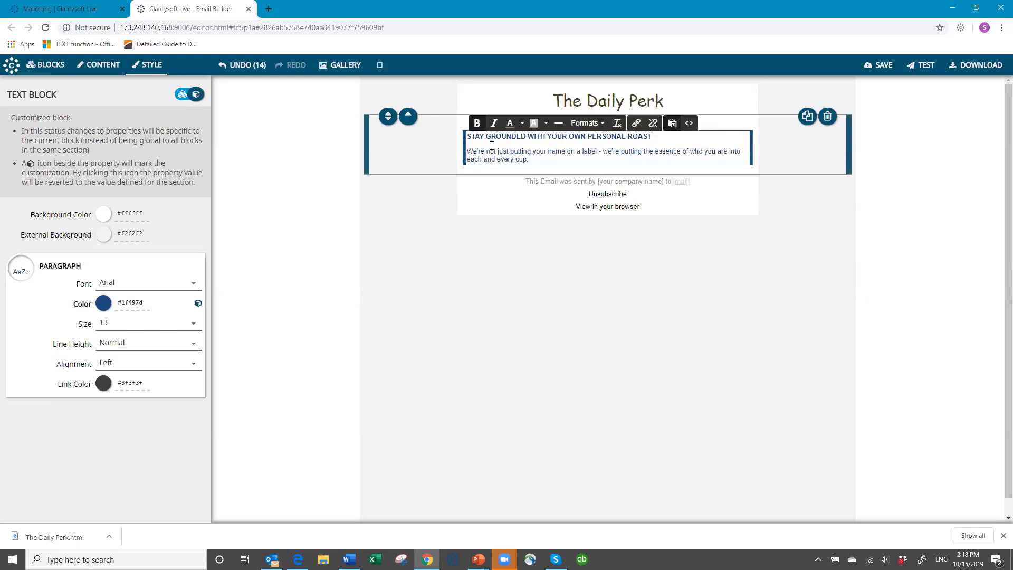
{"action": "left_click", "coordinate": [183, 97]}
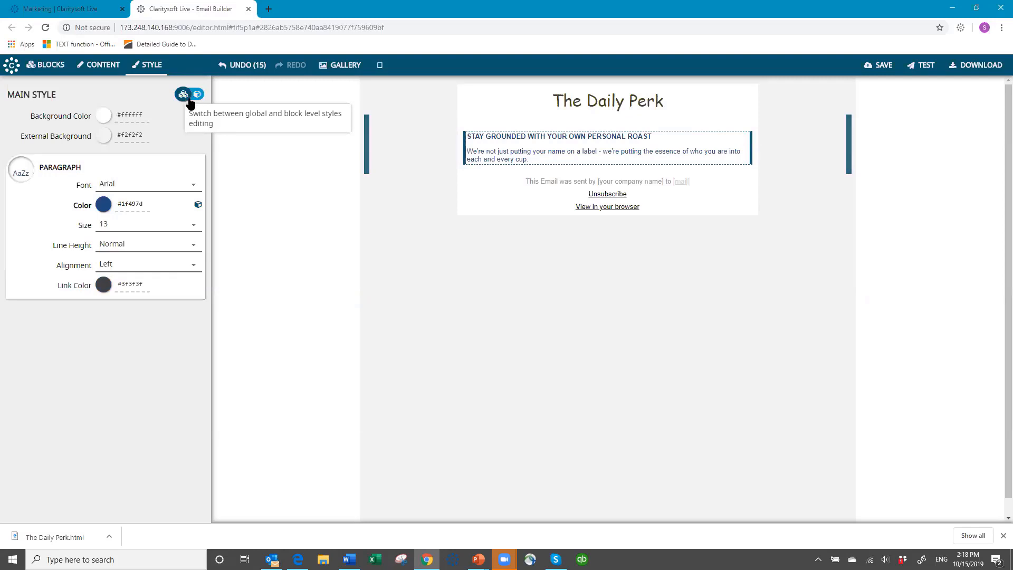
{"action": "left_click", "coordinate": [198, 94]}
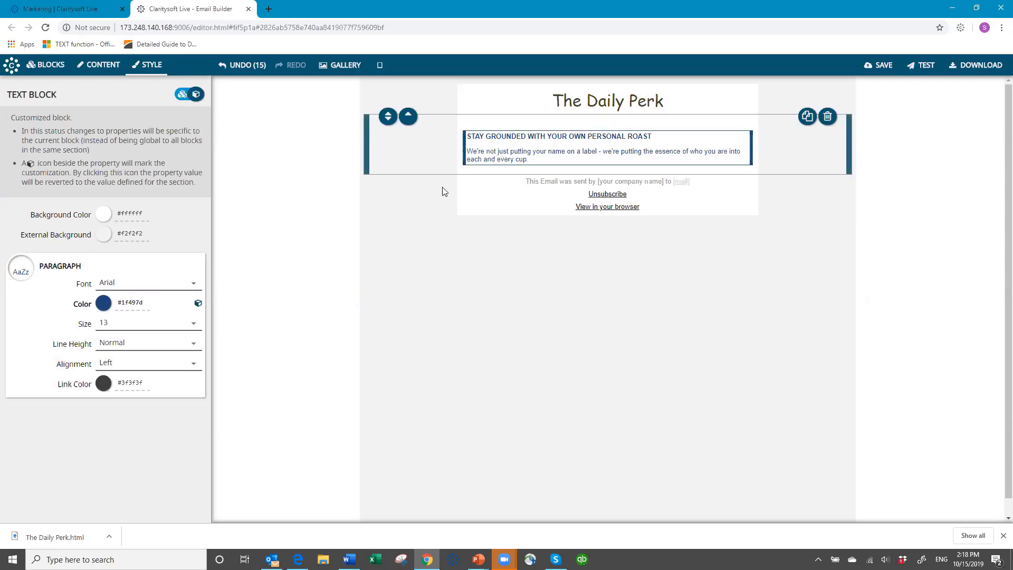
{"action": "left_click", "coordinate": [48, 67]}
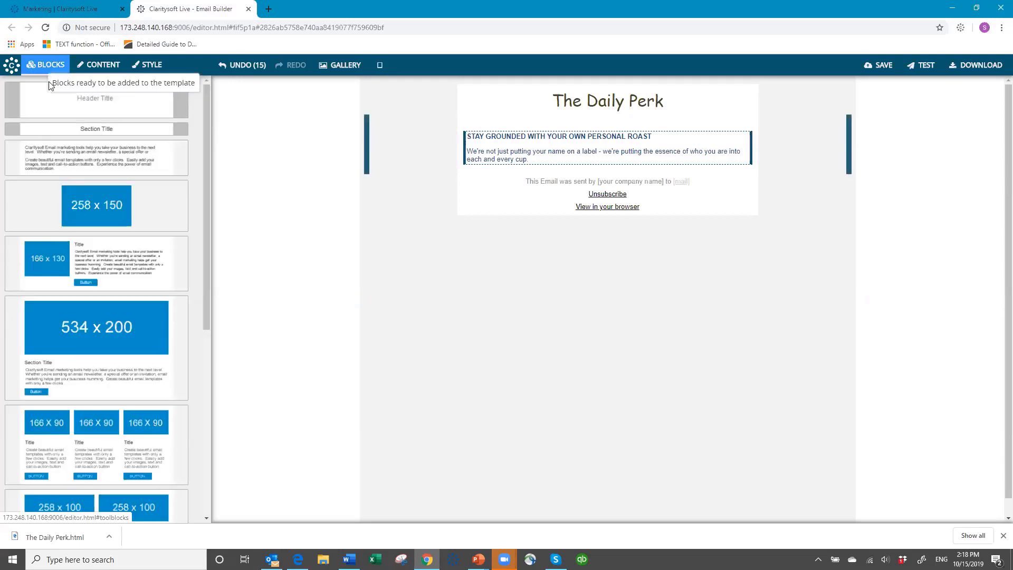
- Add a 258 x 150 image block and upload Coffee Break.jpg into it
{"action": "left_click", "coordinate": [110, 212]}
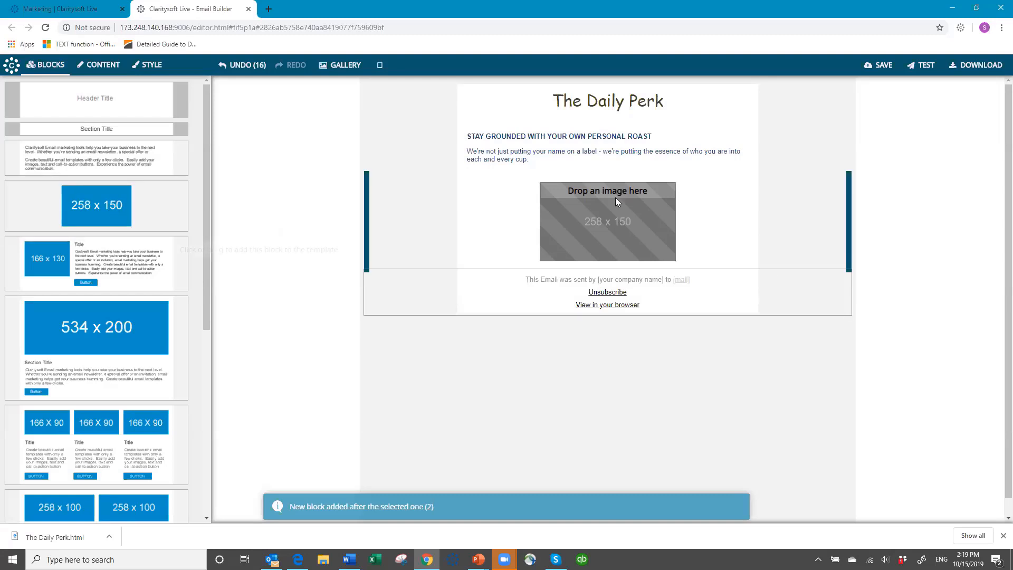
{"action": "left_click", "coordinate": [625, 212]}
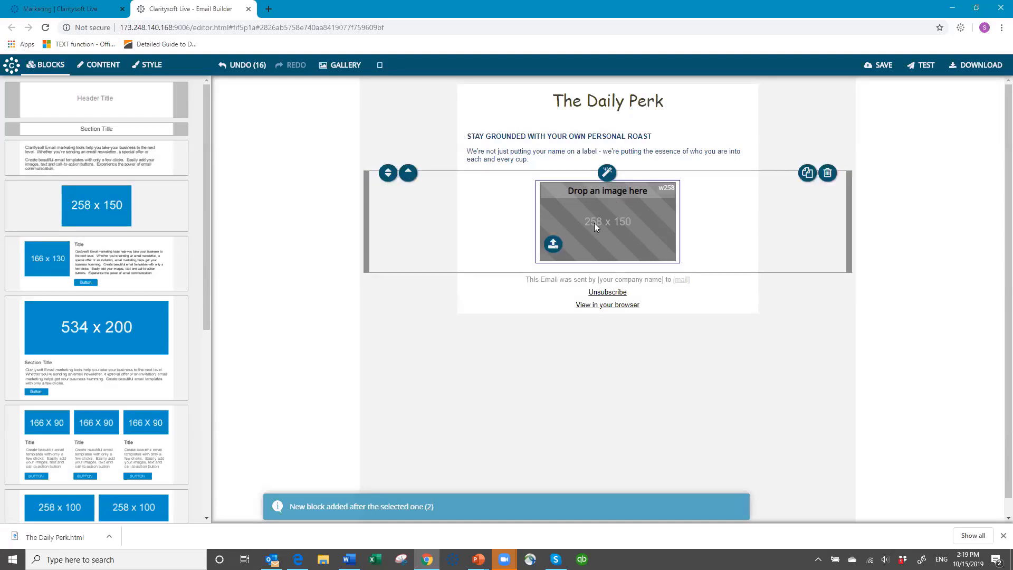
{"action": "left_click", "coordinate": [552, 244]}
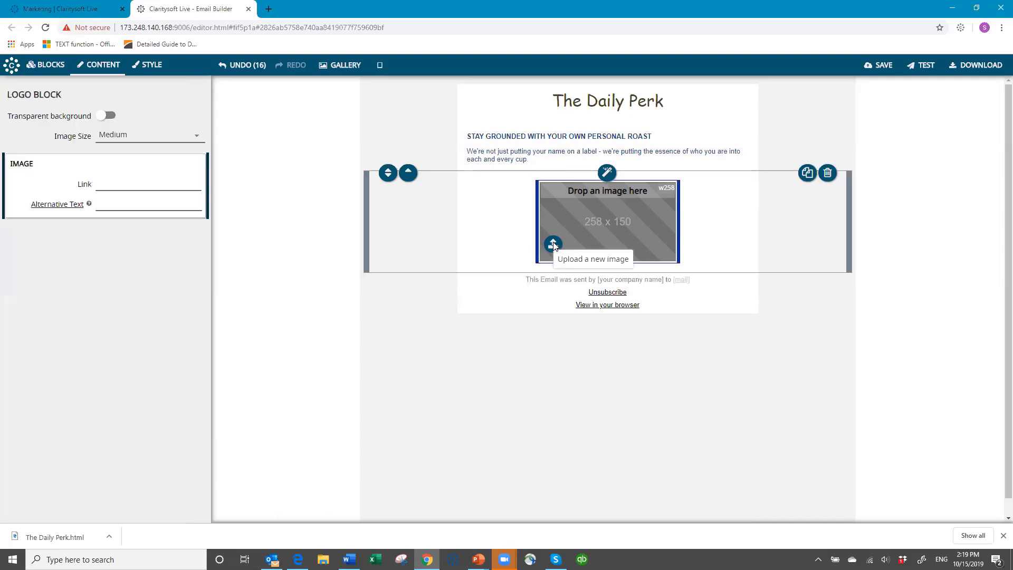
{"action": "left_click", "coordinate": [553, 245]}
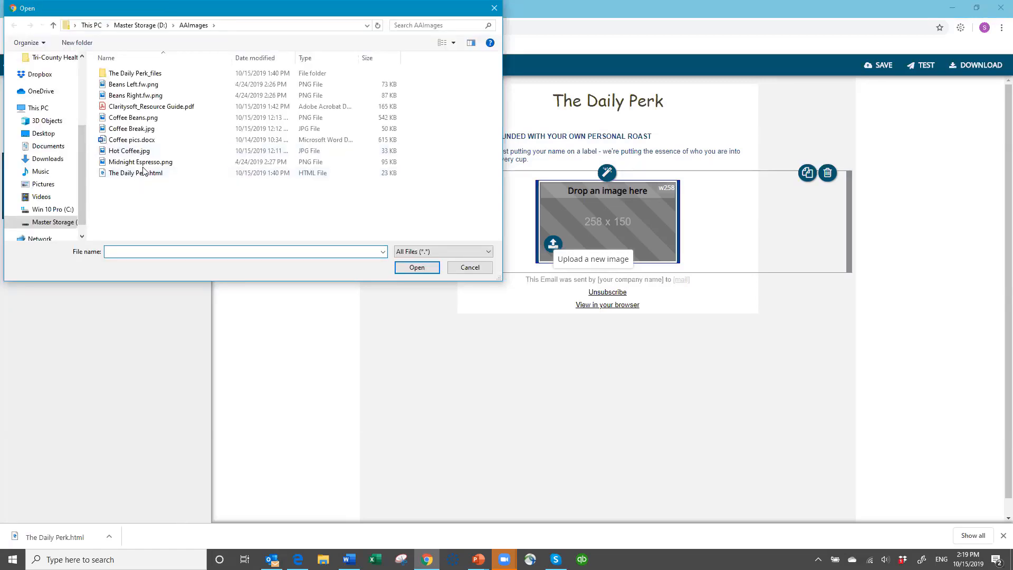
{"action": "left_click", "coordinate": [135, 129]}
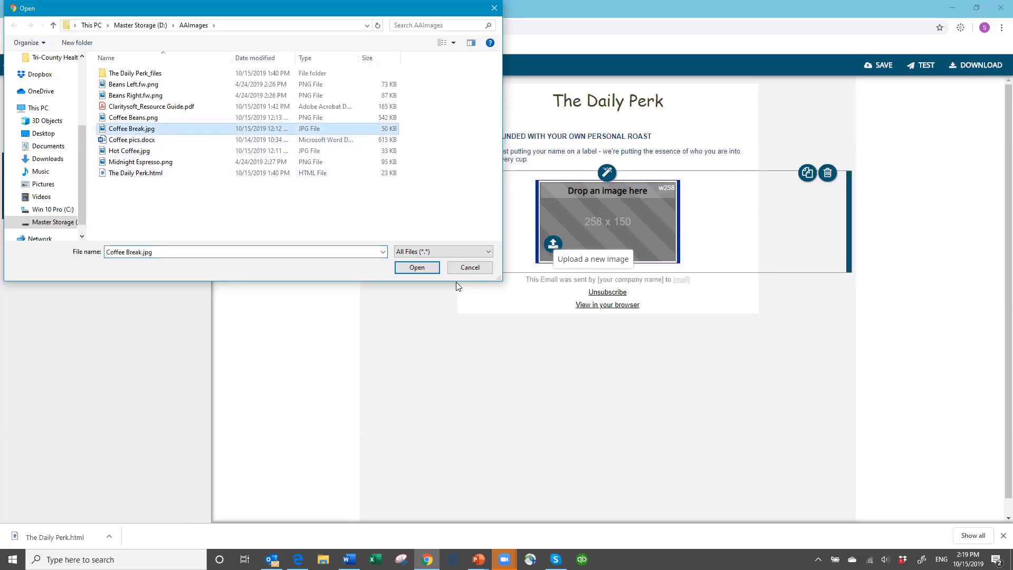
{"action": "key", "text": "Return"}
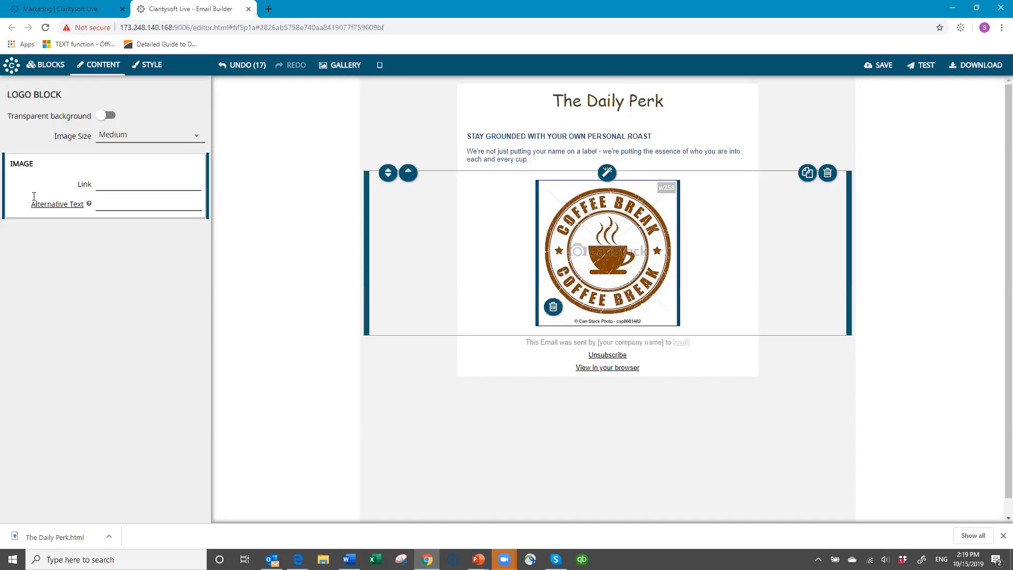
{"action": "left_click", "coordinate": [106, 182]}
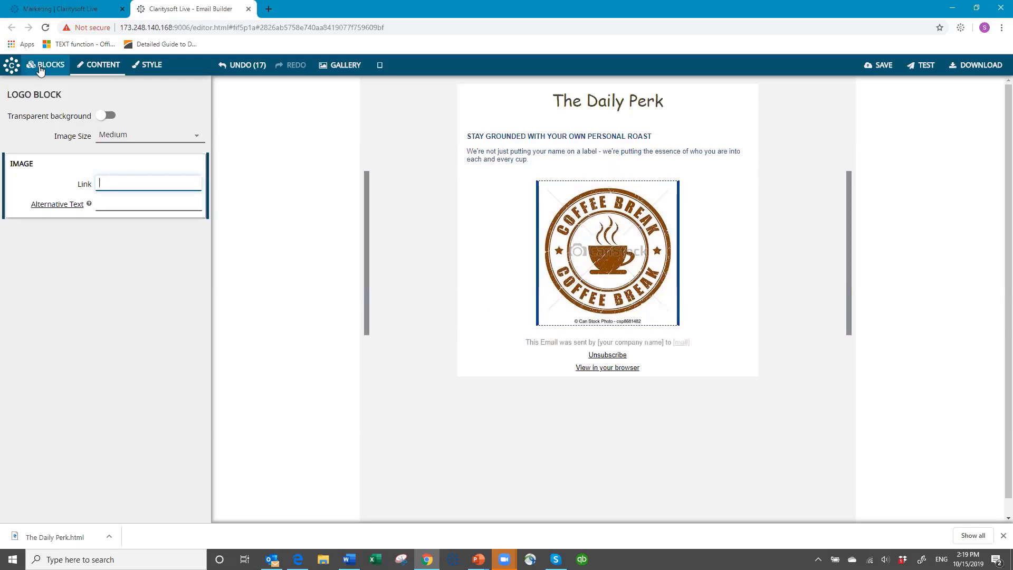
- Insert the 3-column 166 x 90 block beneath the Coffee Break logo
{"action": "left_click", "coordinate": [60, 74]}
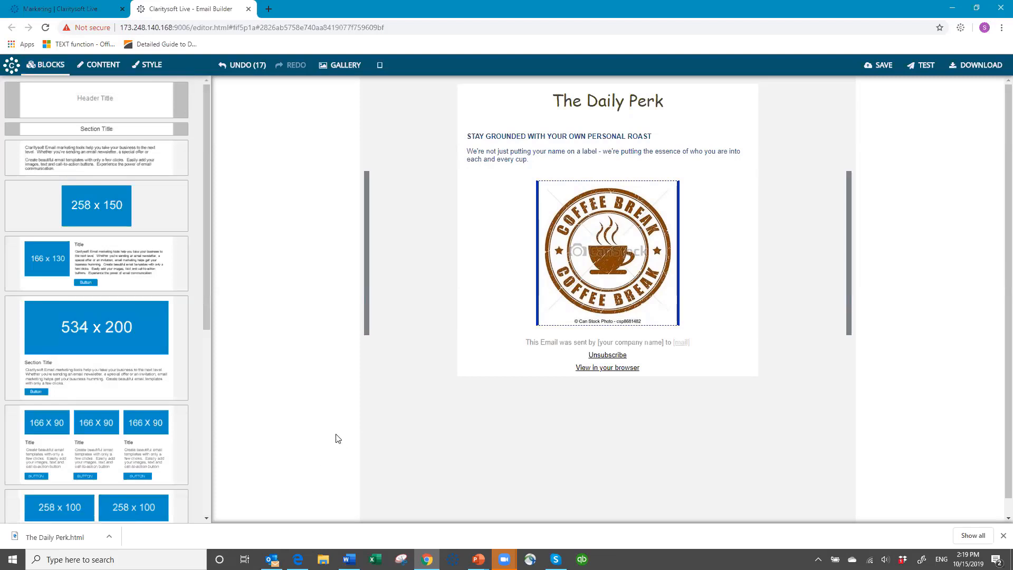
{"action": "mouse_move", "coordinate": [110, 440]}
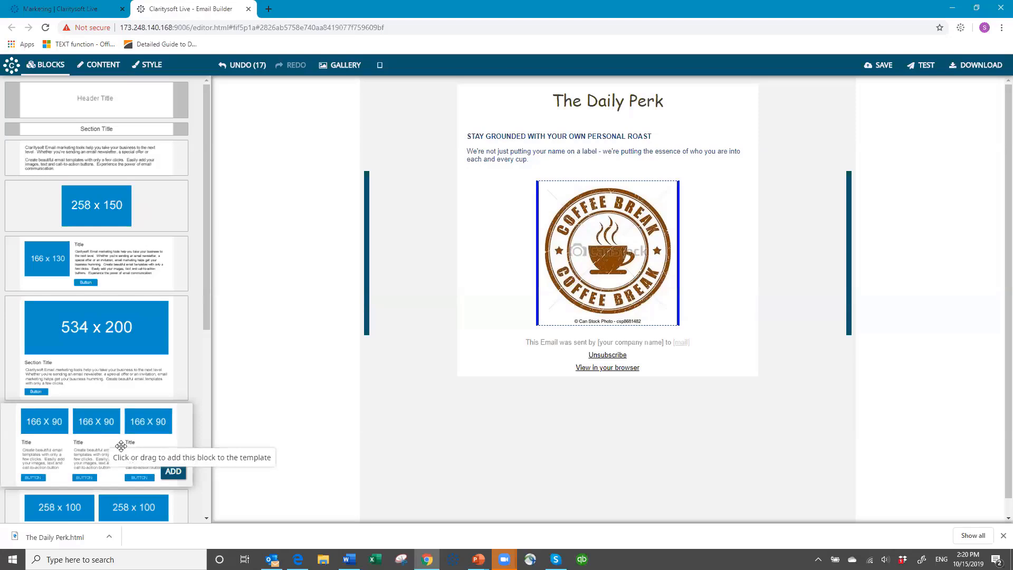
{"action": "left_click", "coordinate": [121, 446]}
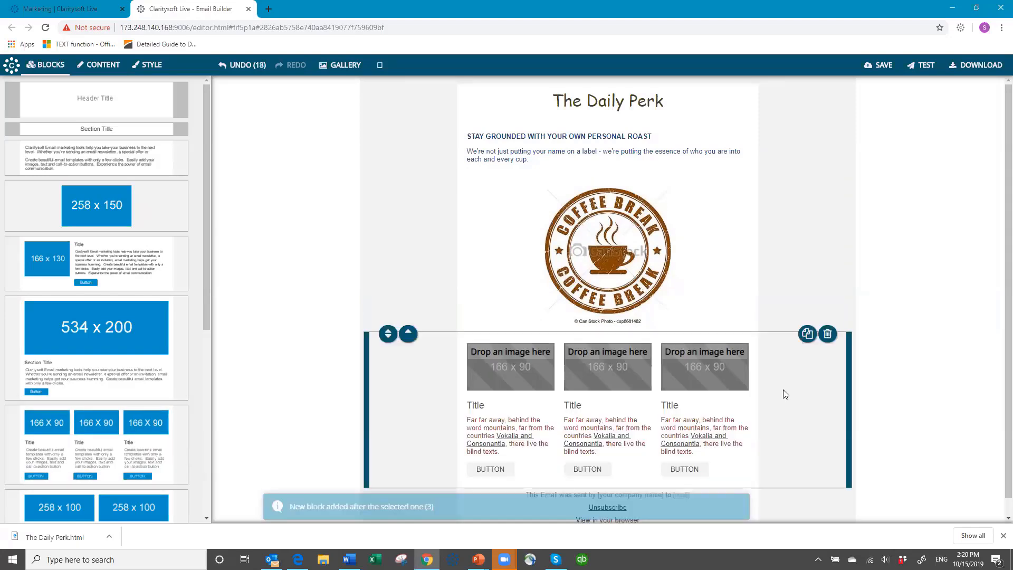
{"action": "scroll", "coordinate": [552, 356], "scroll_direction": "down", "scroll_amount": 1}
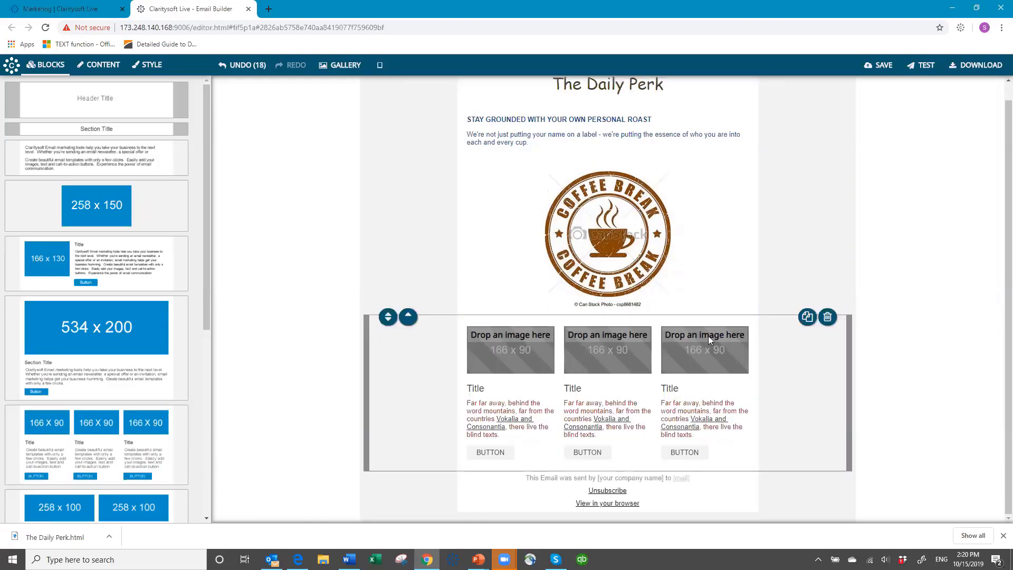
{"action": "mouse_move", "coordinate": [708, 336]}
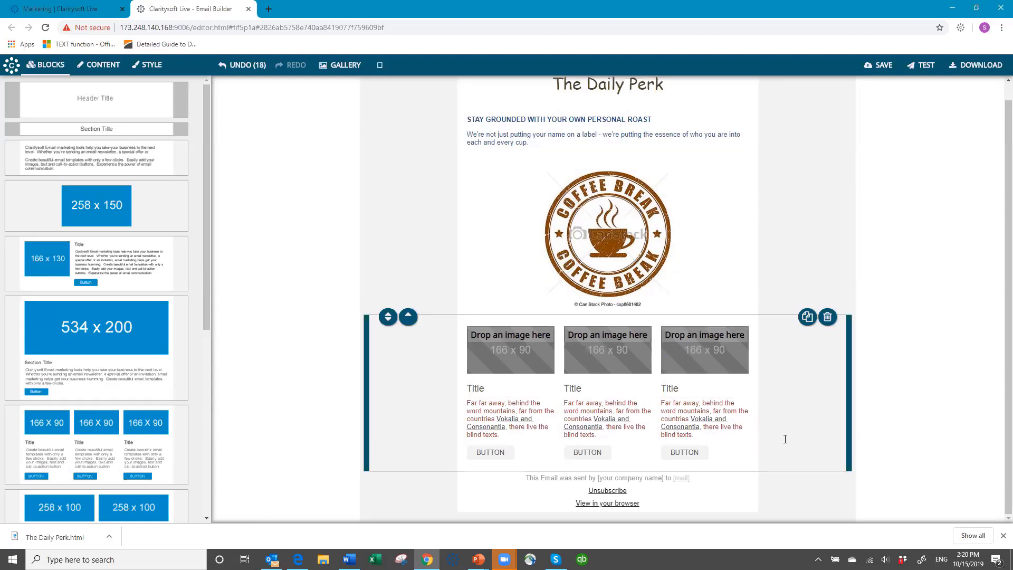
- Open the three-column block's Content settings, toggling Show Title and Show Button off and back on
{"action": "left_click", "coordinate": [104, 66]}
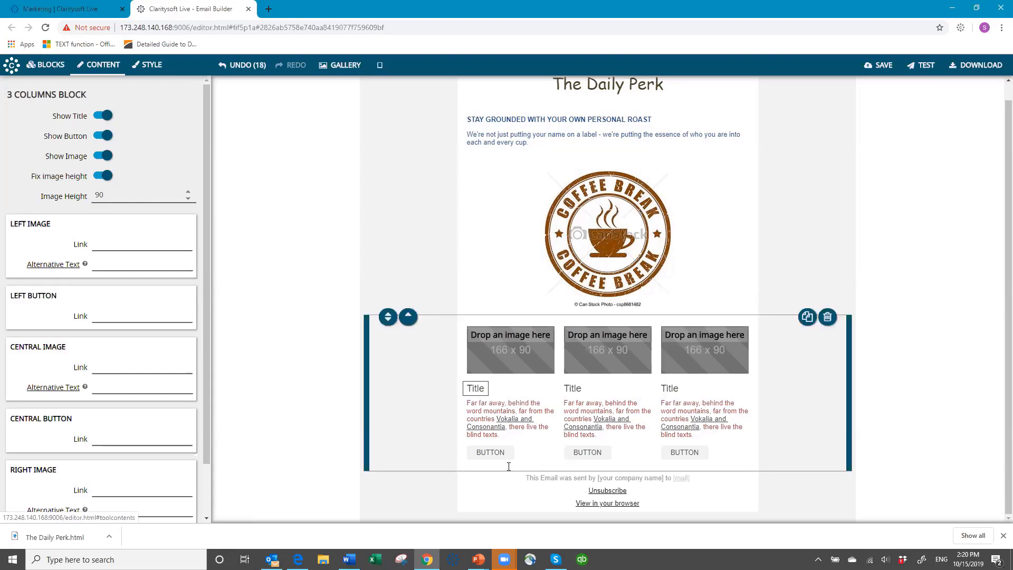
{"action": "left_click", "coordinate": [102, 116]}
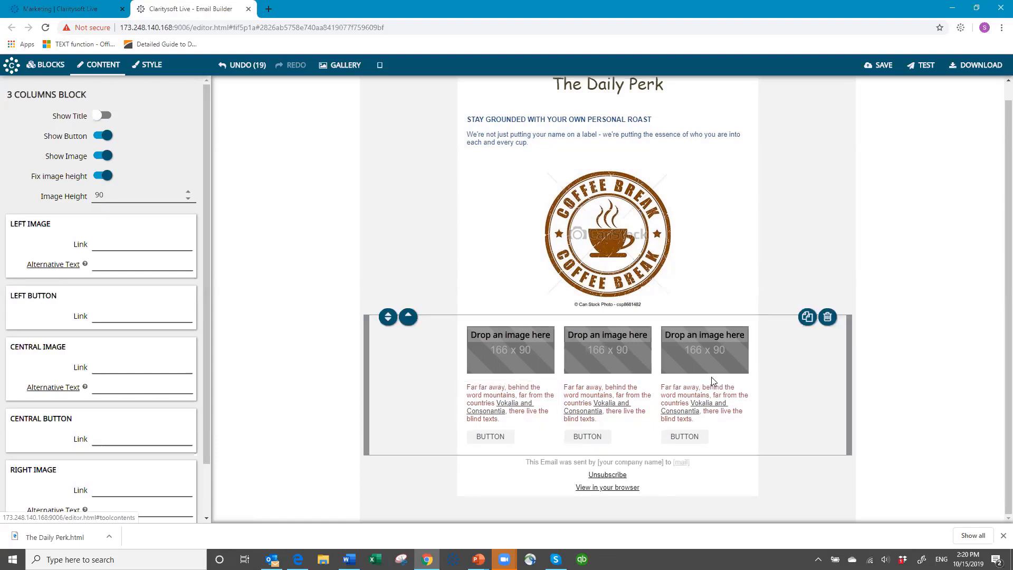
{"action": "left_click", "coordinate": [107, 116]}
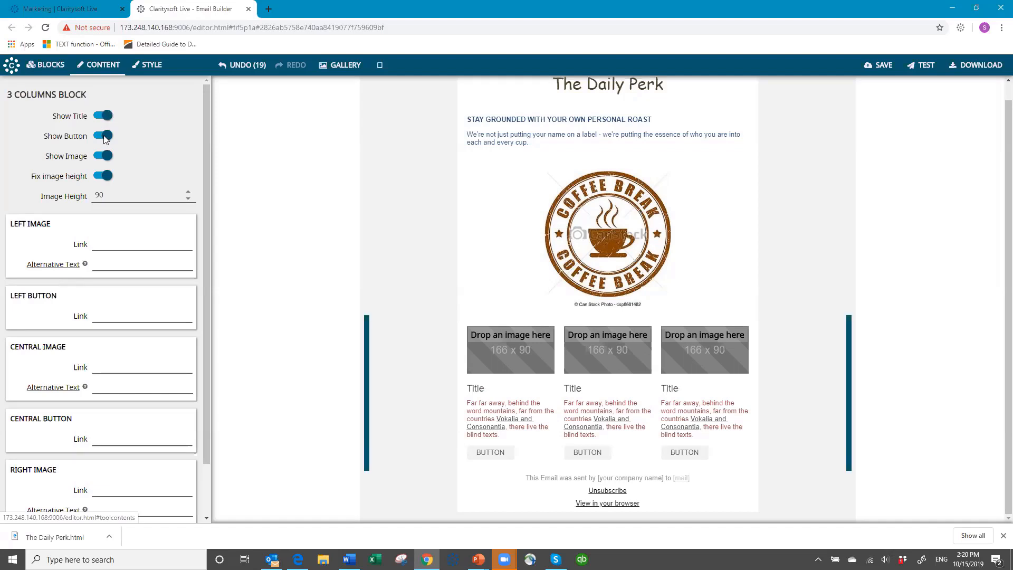
{"action": "left_click", "coordinate": [105, 136]}
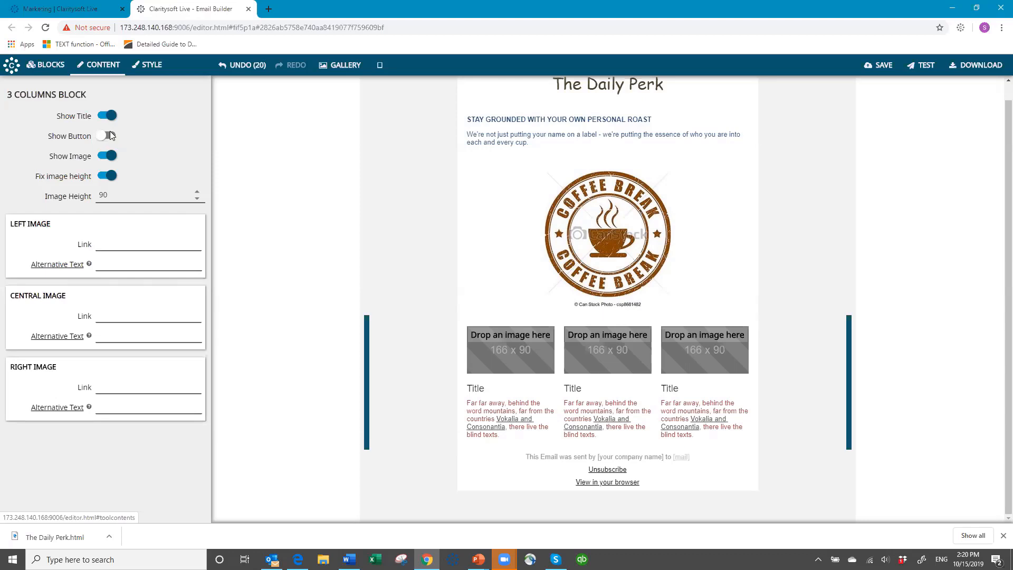
{"action": "left_click", "coordinate": [111, 135]}
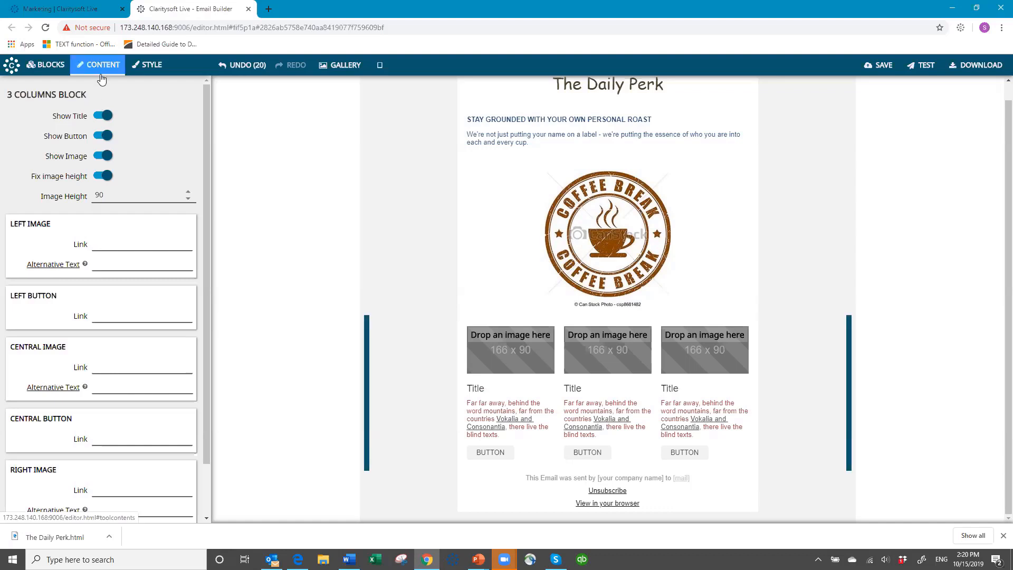
- Switch off Show Image and Show Button for the 3 Columns Block, leaving titles and text
{"action": "left_click", "coordinate": [101, 157]}
{"action": "left_click", "coordinate": [680, 362]}
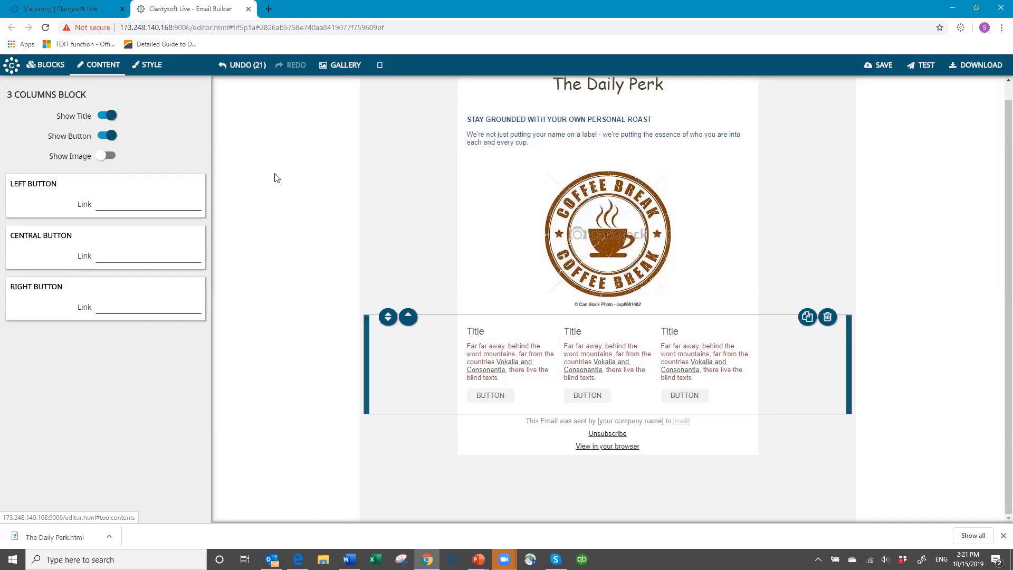
{"action": "left_click", "coordinate": [101, 135]}
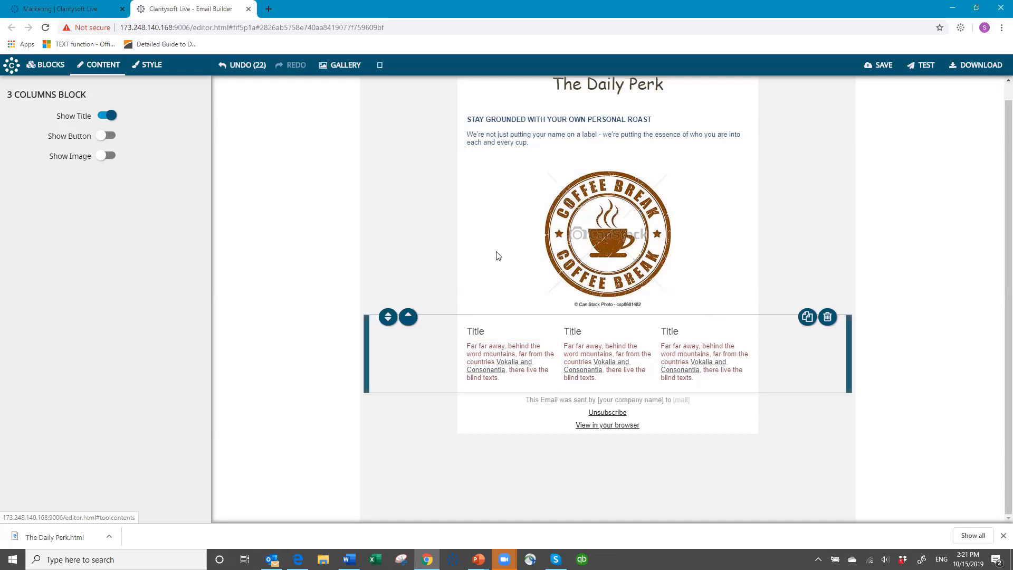
{"action": "left_click", "coordinate": [158, 71]}
{"action": "scroll", "coordinate": [530, 249], "scroll_direction": "up", "scroll_amount": 1}
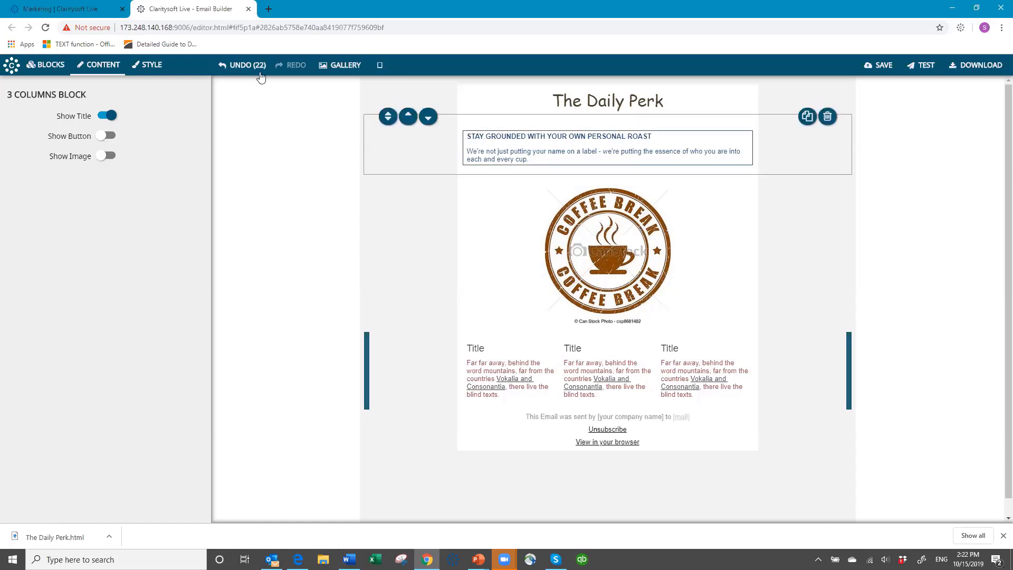
- Preview the email live at tablet, large-screen, mobile and desktop widths
{"action": "left_click", "coordinate": [380, 68]}
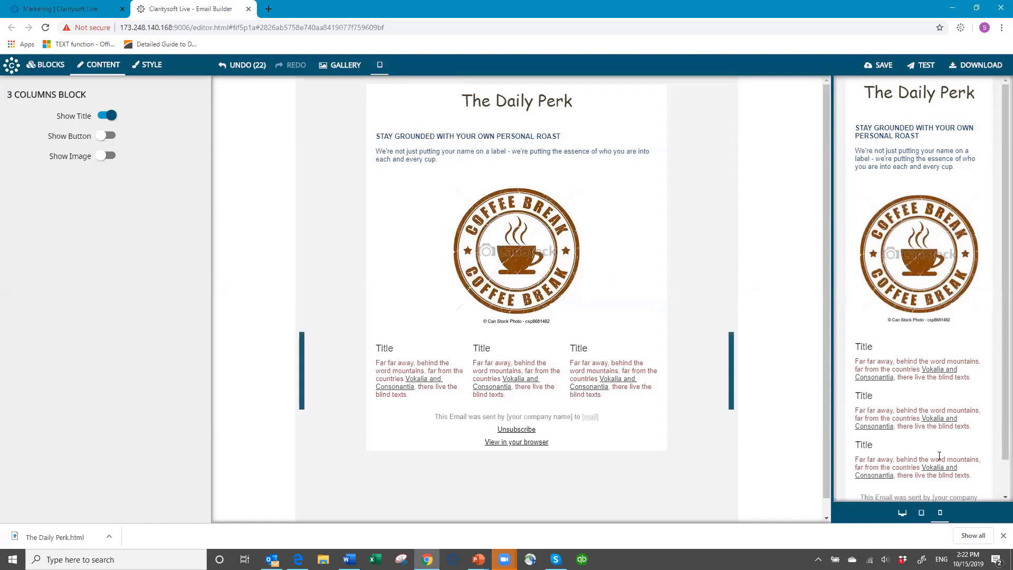
{"action": "left_click", "coordinate": [922, 519]}
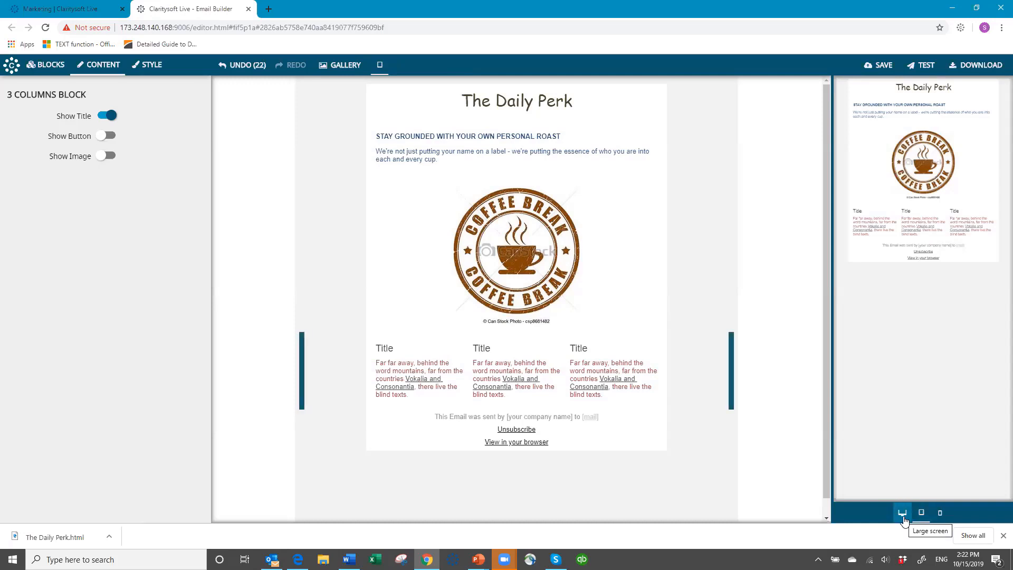
{"action": "left_click", "coordinate": [903, 517]}
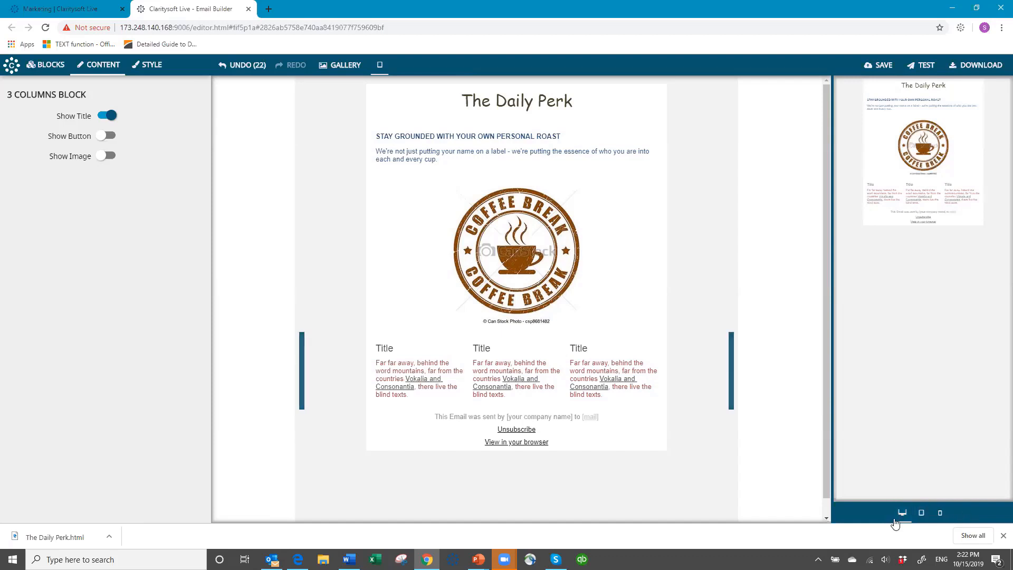
{"action": "left_click", "coordinate": [939, 516]}
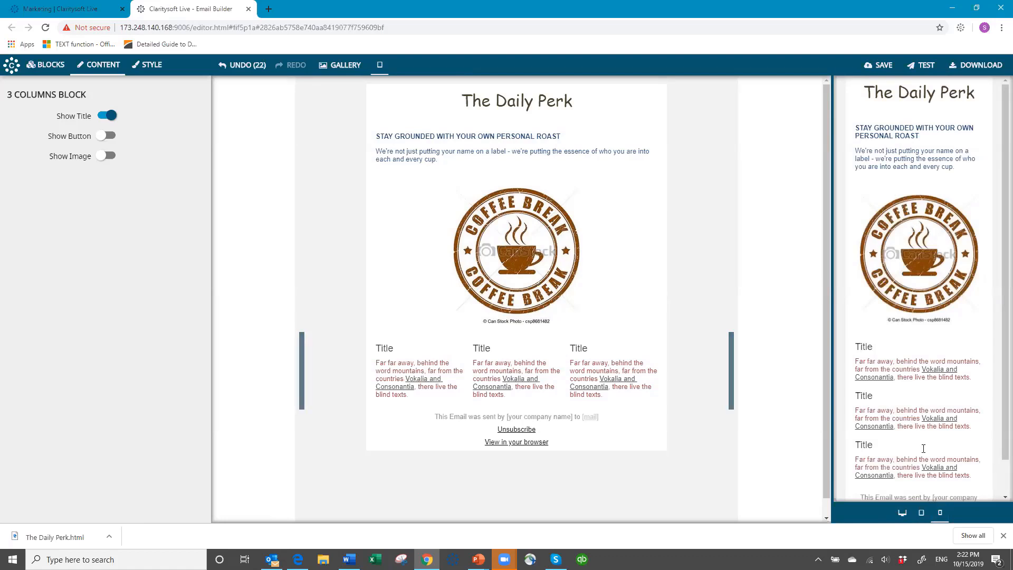
{"action": "left_click", "coordinate": [923, 513]}
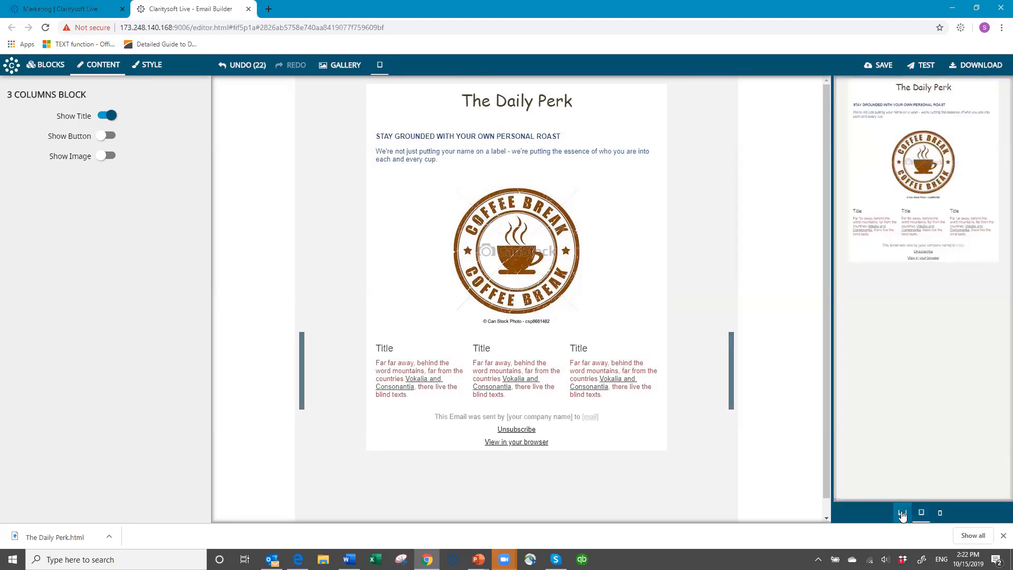
{"action": "left_click", "coordinate": [902, 512]}
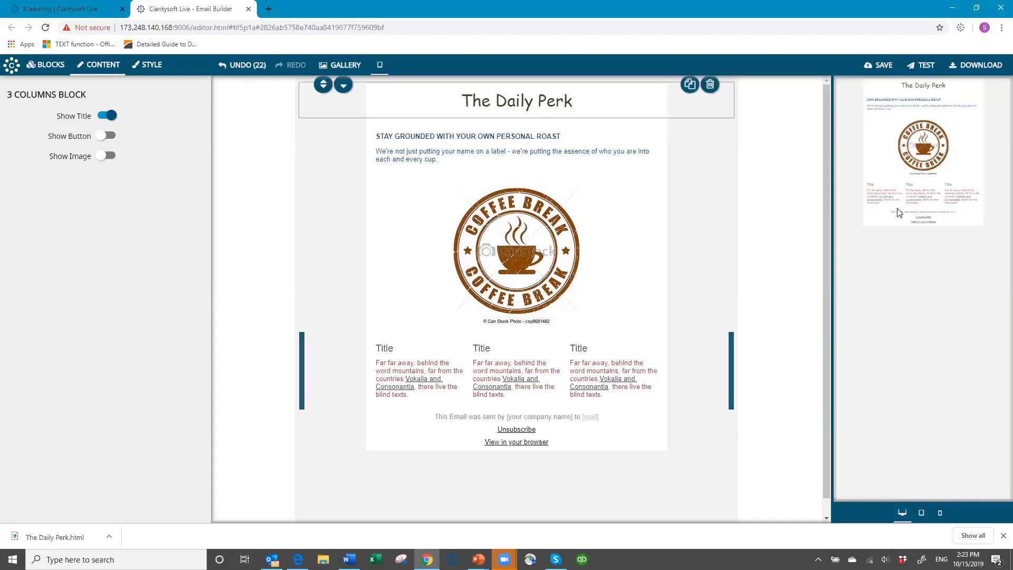
- Close the live preview and bring up the image gallery
{"action": "left_click", "coordinate": [379, 65]}
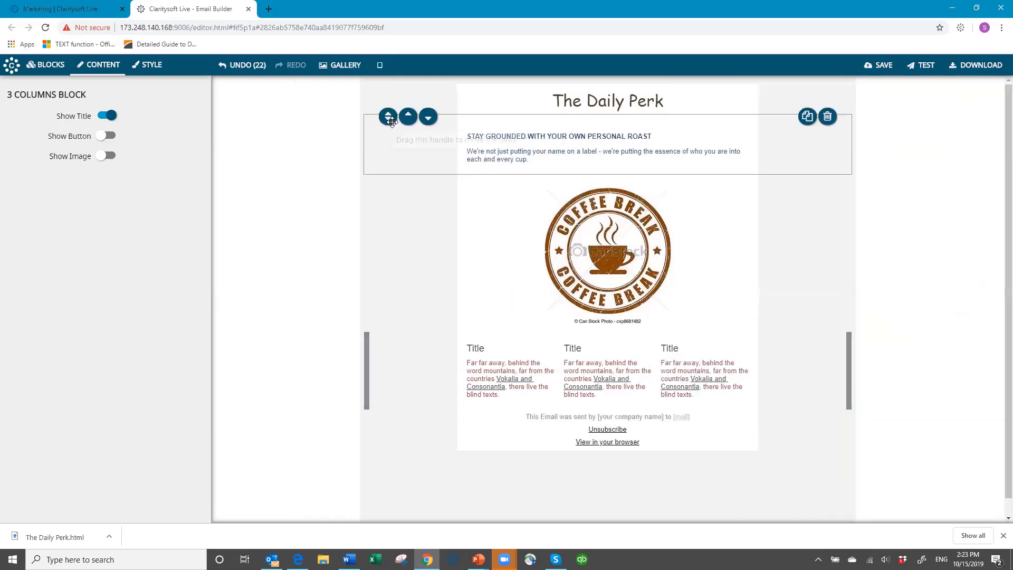
{"action": "left_click", "coordinate": [383, 66]}
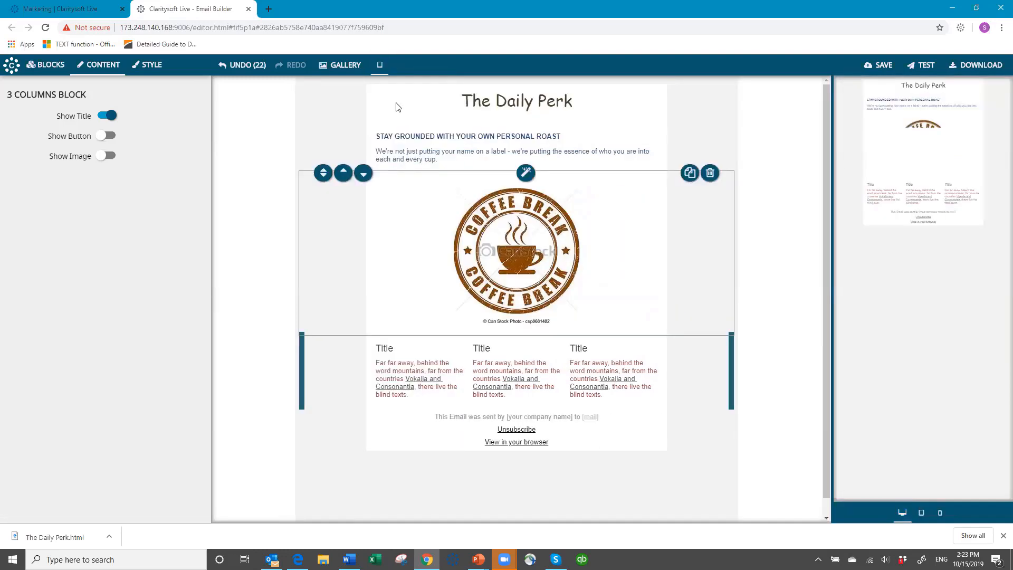
{"action": "left_click", "coordinate": [380, 66]}
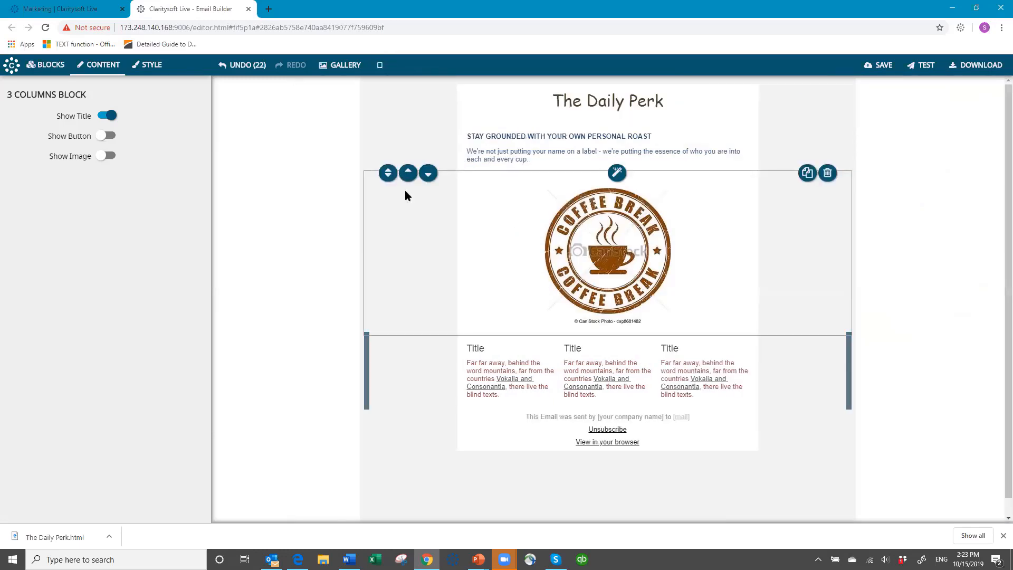
{"action": "left_click", "coordinate": [353, 70]}
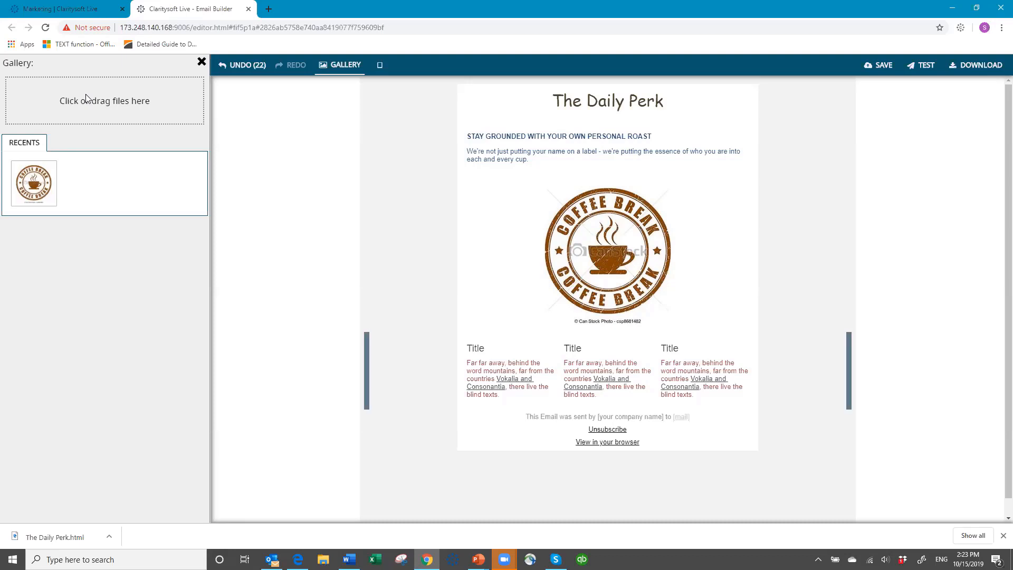
- Upload Coffee Beans.png and Hot Coffee.jpg, then try dropping Hot Coffee onto the logo
{"action": "left_click", "coordinate": [111, 109]}
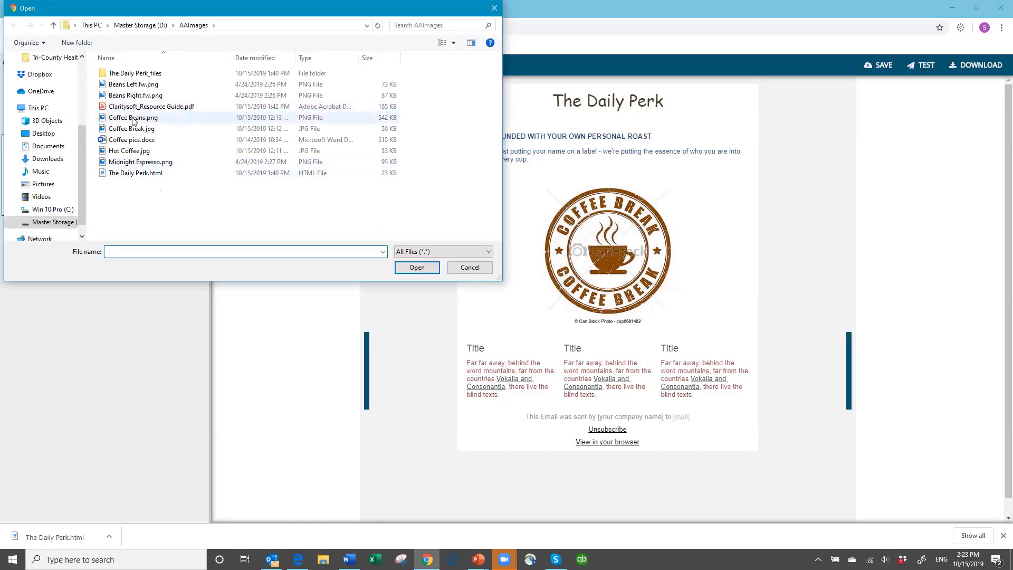
{"action": "left_click", "coordinate": [227, 117]}
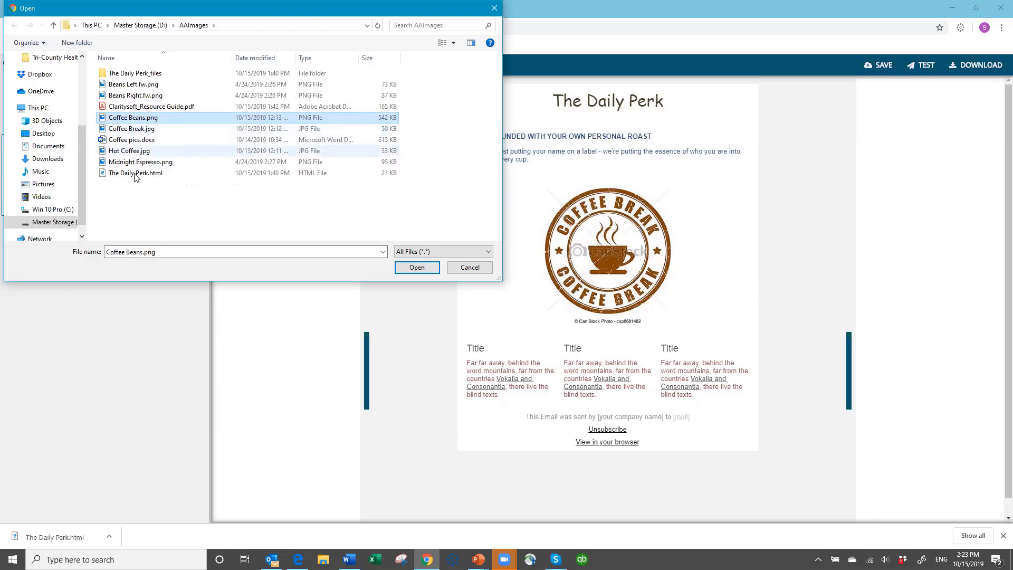
{"action": "left_click", "coordinate": [401, 268]}
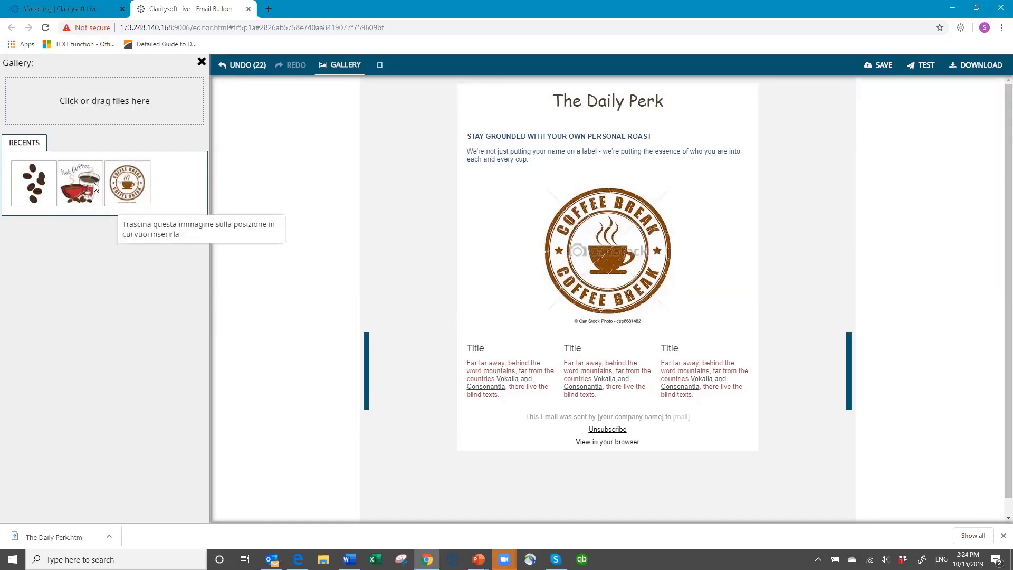
{"action": "left_click_drag", "start_coordinate": [86, 190], "coordinate": [593, 292]}
- Check the Coffee Break logo and three-column row, then close the image gallery
{"action": "left_click", "coordinate": [518, 289]}
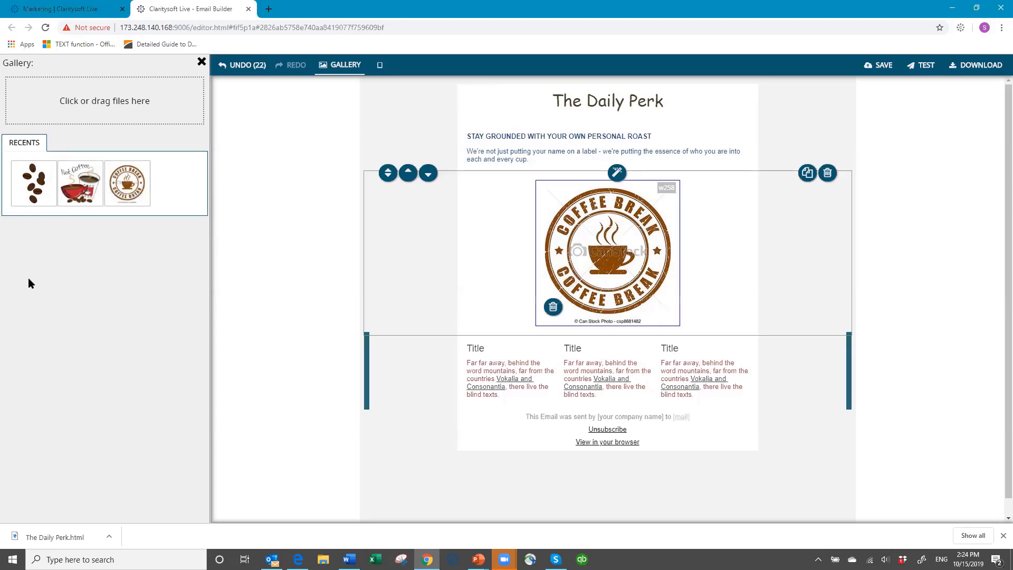
{"action": "left_click", "coordinate": [530, 357]}
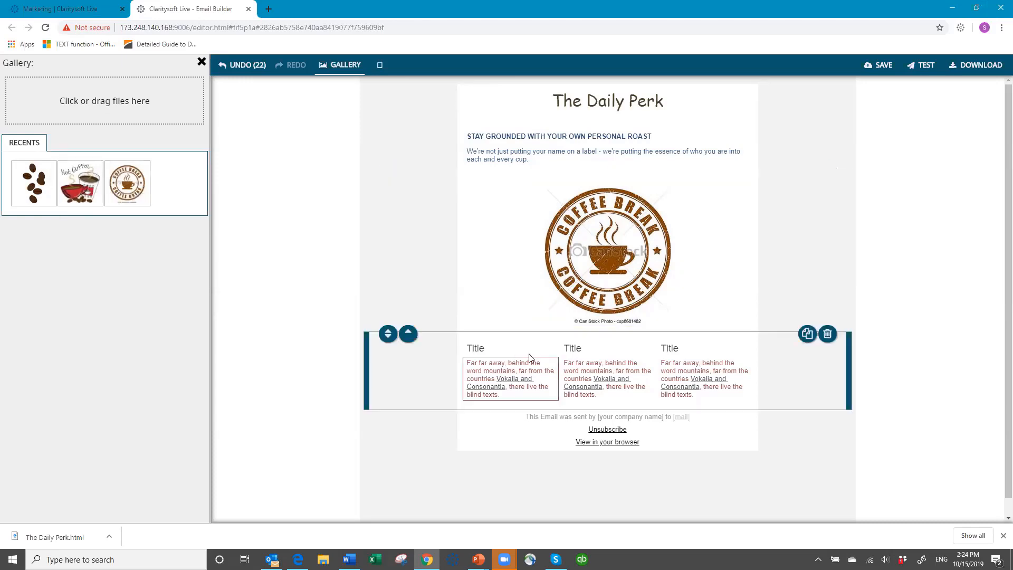
{"action": "left_click", "coordinate": [98, 302]}
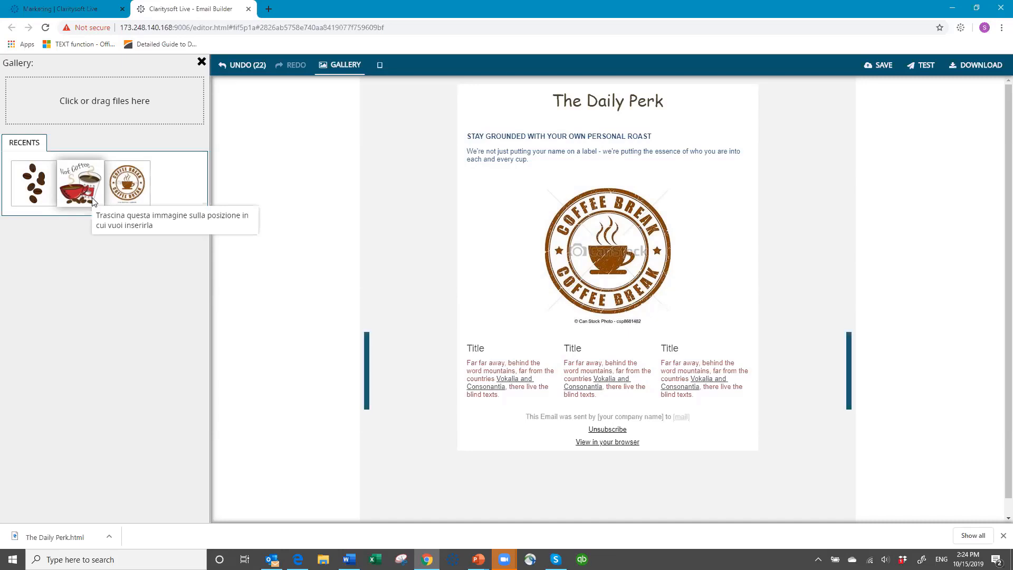
{"action": "left_click", "coordinate": [201, 62]}
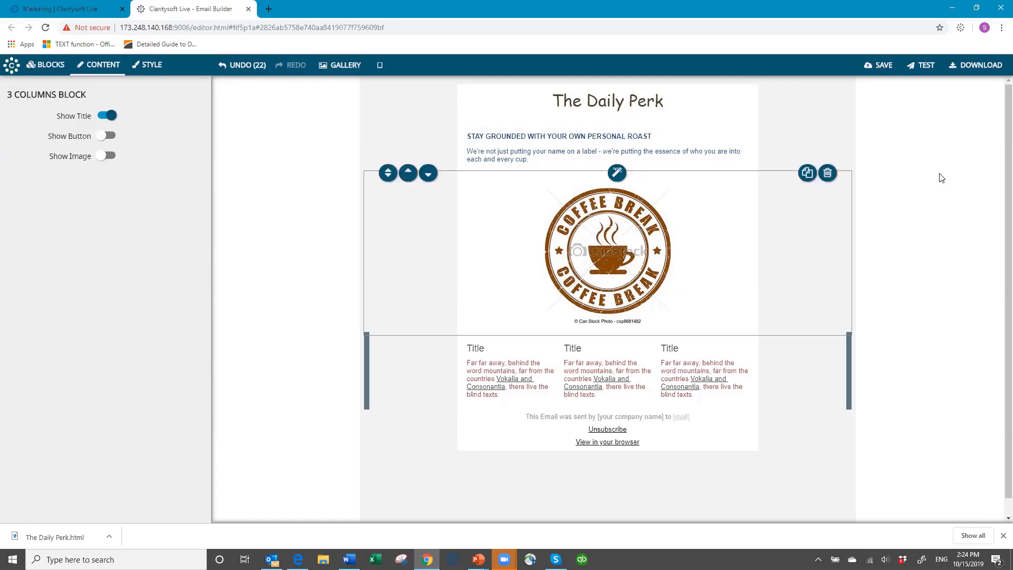
- Name the template Coffee Break, keeping category Default and access Private
{"action": "left_click", "coordinate": [881, 68]}
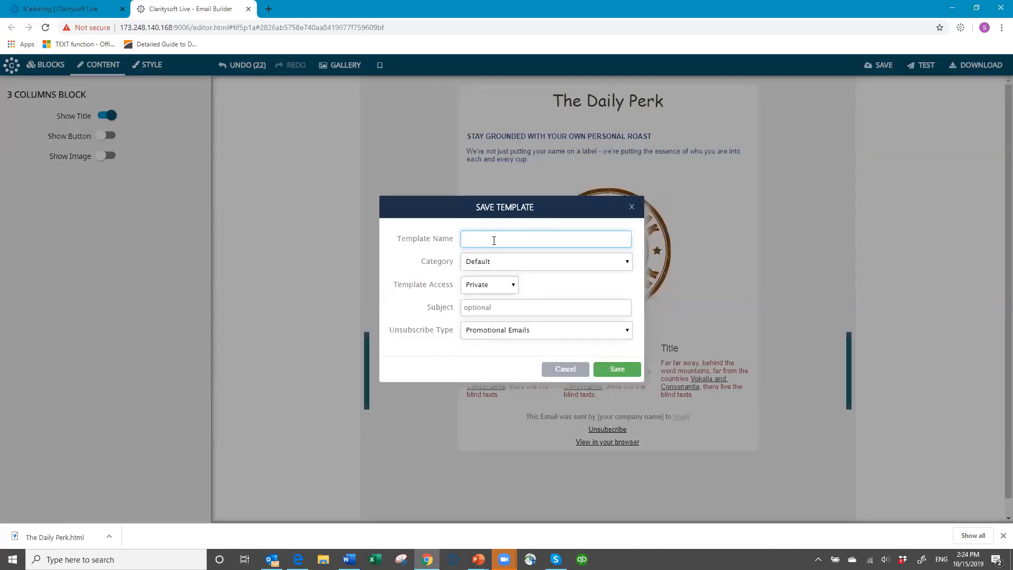
{"action": "type", "text": "Coffee Break"}
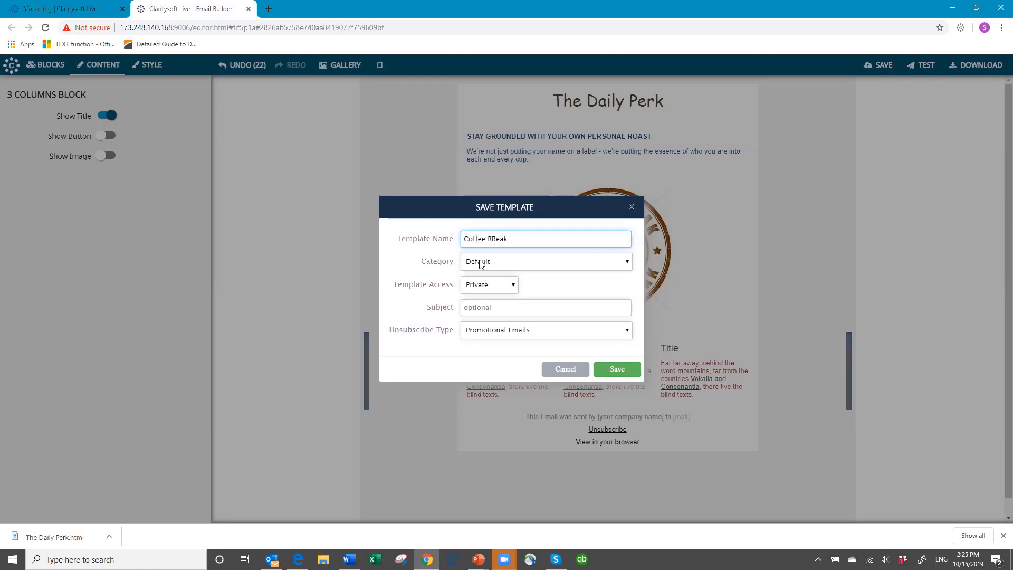
{"action": "left_click", "coordinate": [481, 262]}
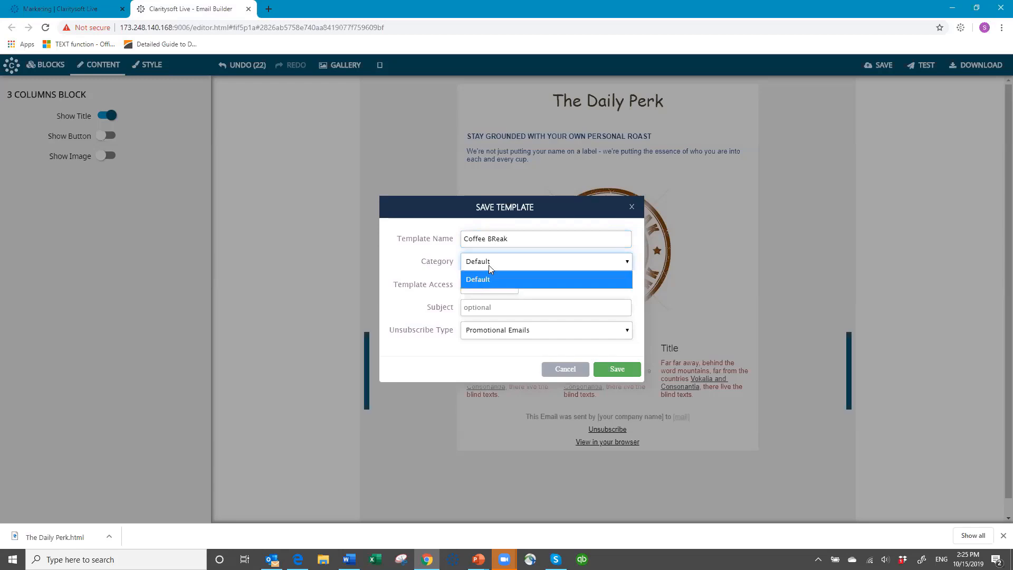
{"action": "left_click", "coordinate": [489, 264]}
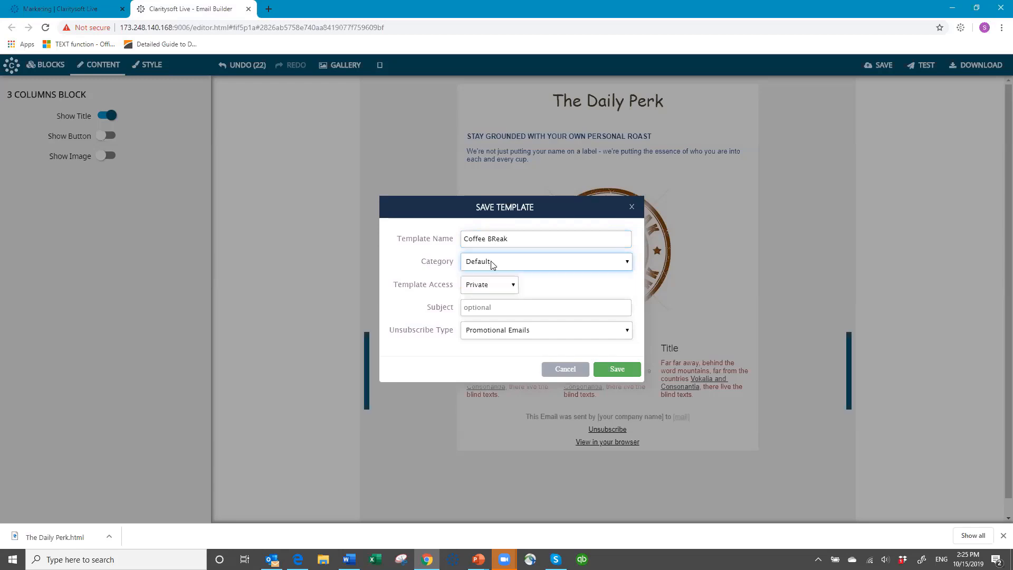
{"action": "left_click", "coordinate": [513, 286]}
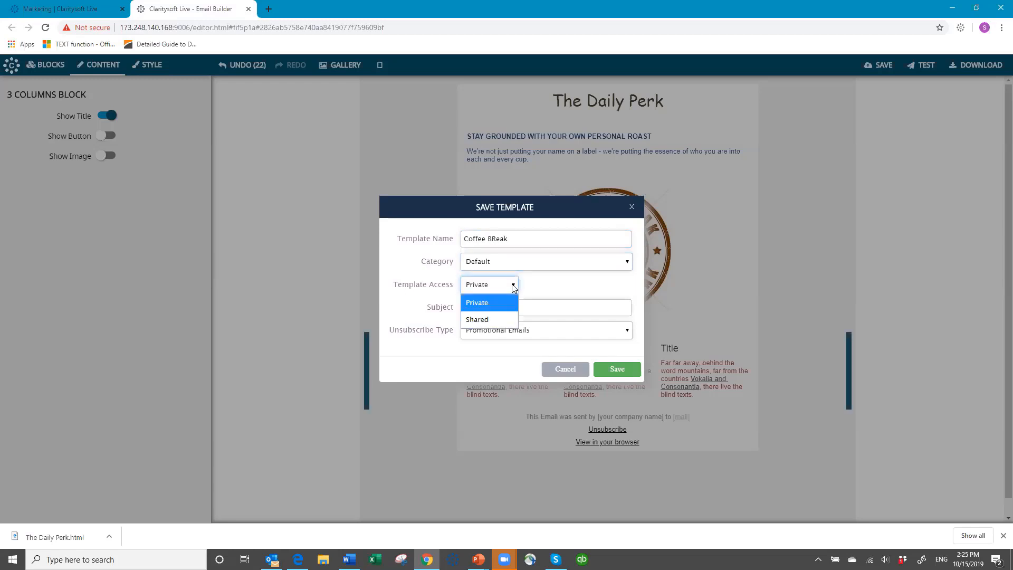
{"action": "left_click", "coordinate": [488, 285]}
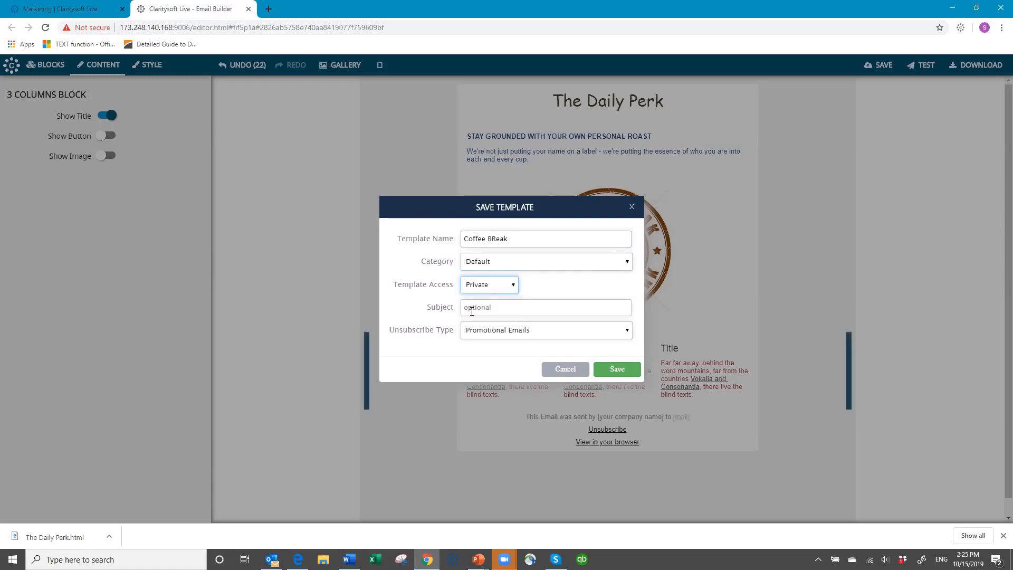
- Enter the subject 'Coffee Break News' and fix the template name's capitalisation
{"action": "left_click", "coordinate": [492, 307]}
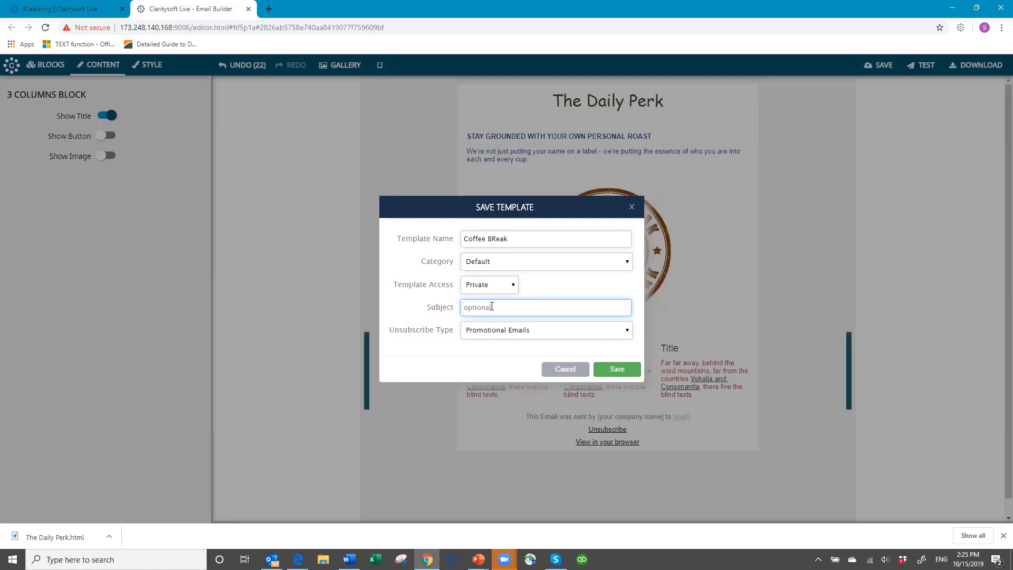
{"action": "type", "text": "Coffee Break"}
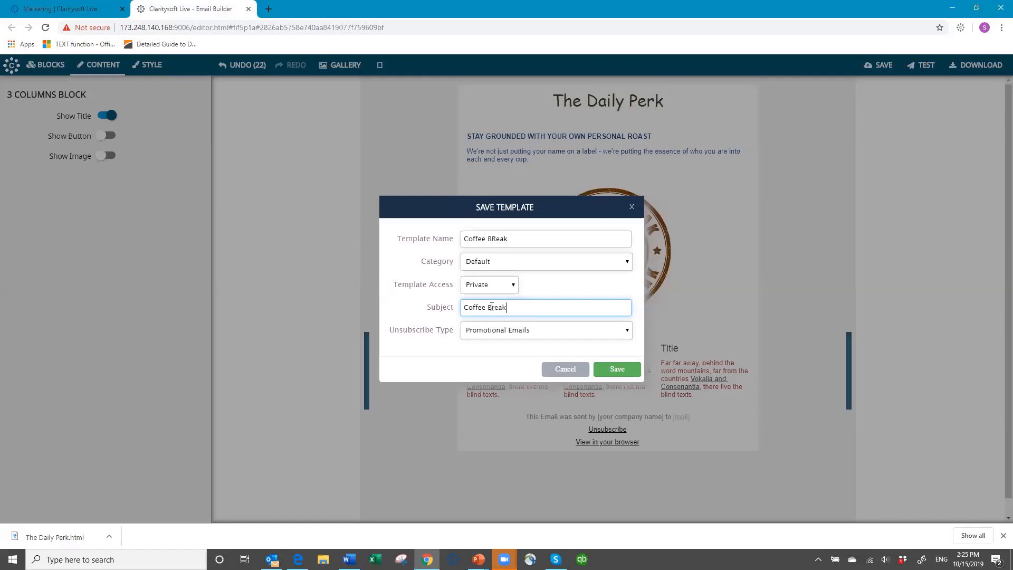
{"action": "type", "text": " News"}
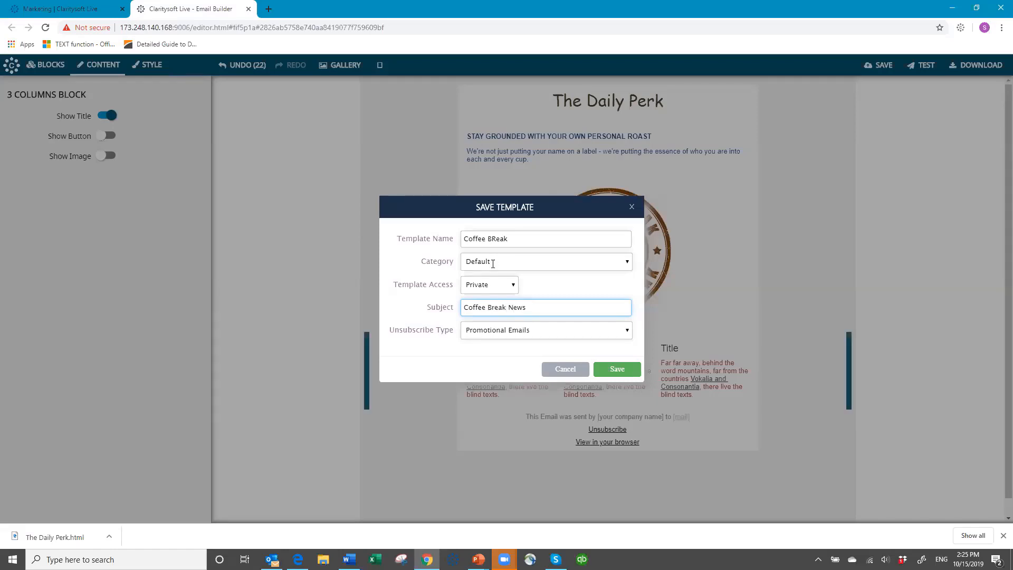
{"action": "left_click", "coordinate": [496, 238]}
{"action": "key", "text": "BackSpace"}
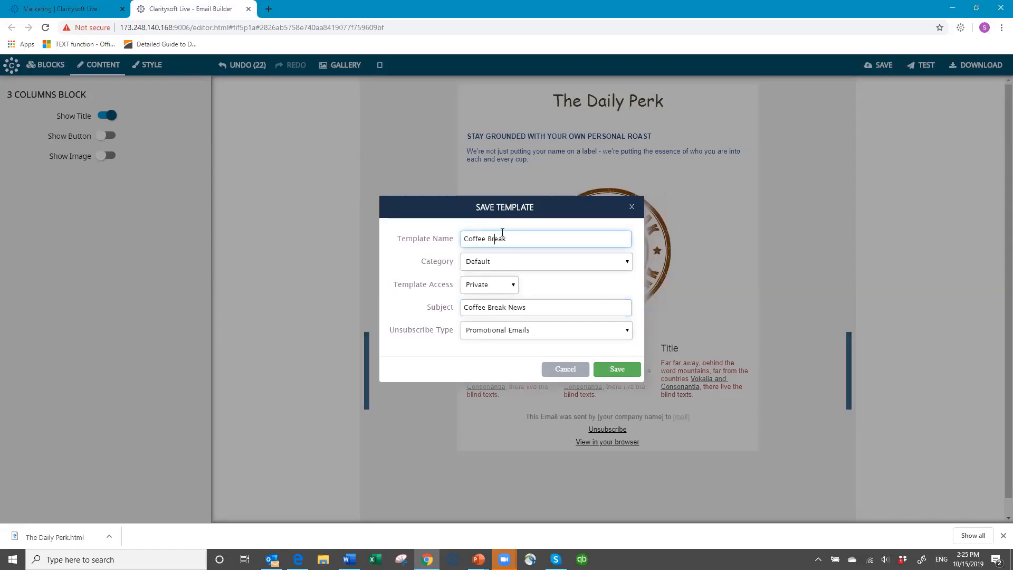
{"action": "type", "text": "r"}
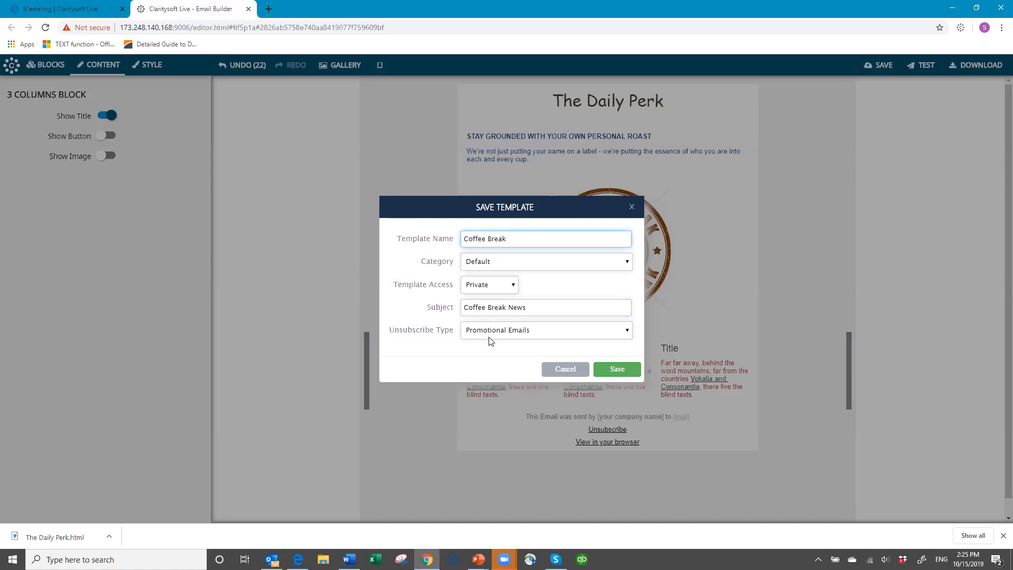
- Set the unsubscribe type to Newsletter Emails
{"action": "left_click", "coordinate": [628, 333]}
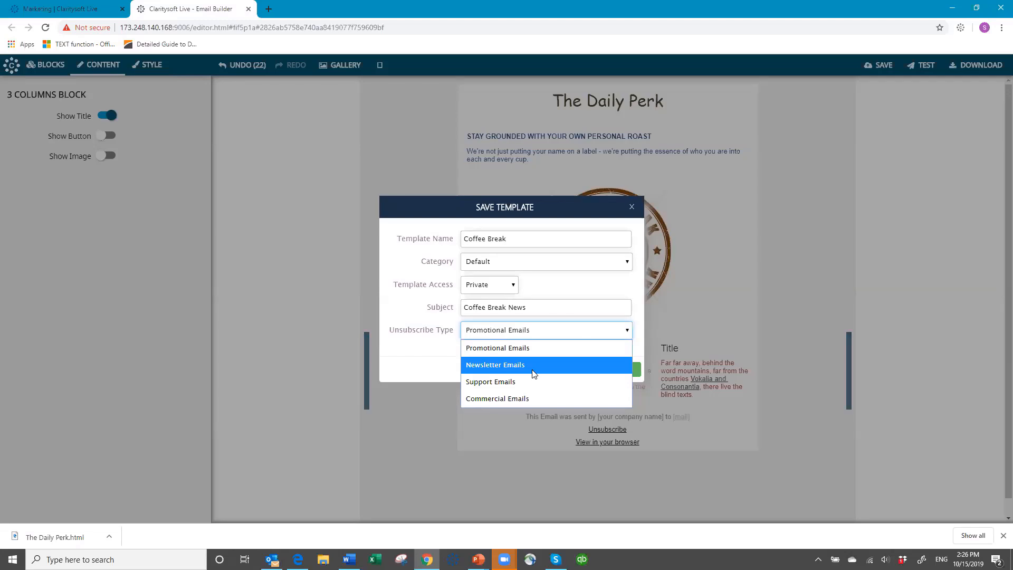
{"action": "left_click", "coordinate": [551, 334]}
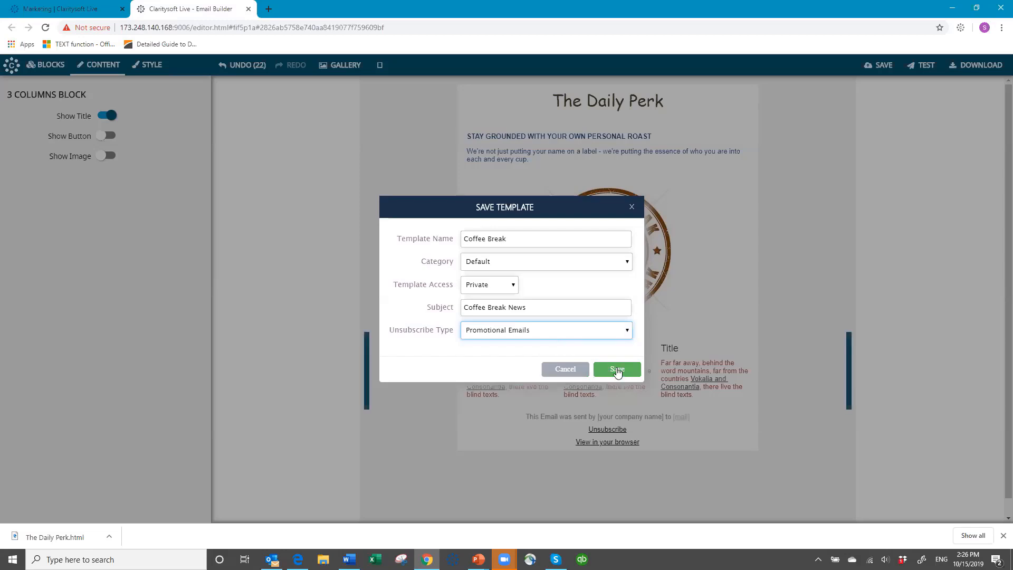
{"action": "left_click", "coordinate": [588, 336]}
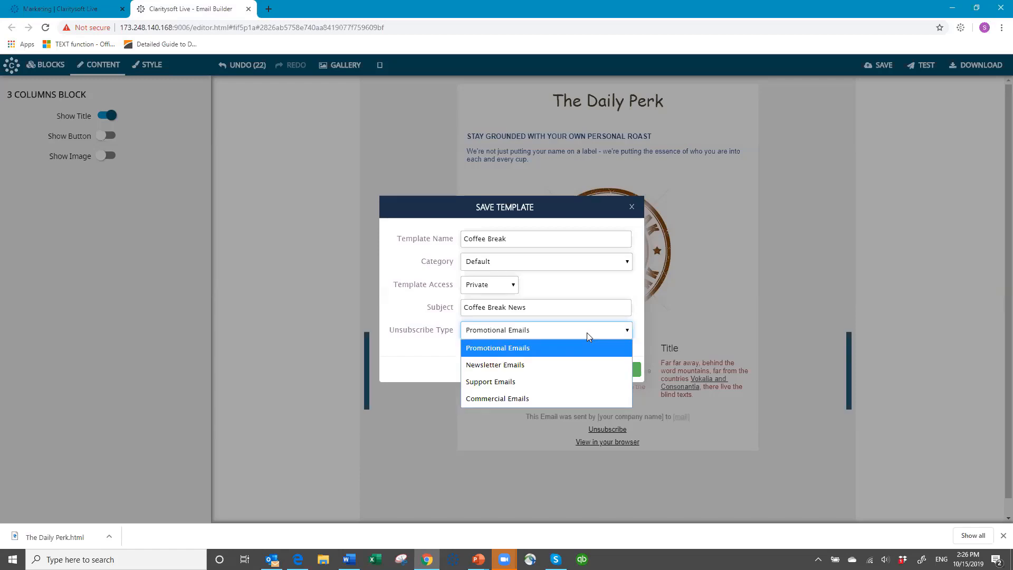
{"action": "left_click", "coordinate": [529, 366]}
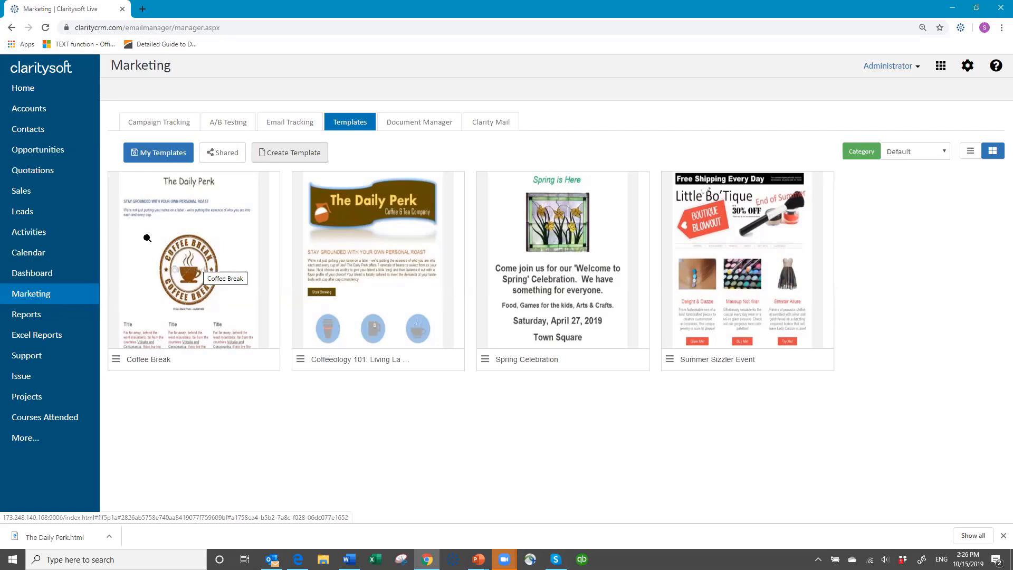
- Show the actions menu for the Coffee Break template card
{"action": "left_click", "coordinate": [115, 360]}
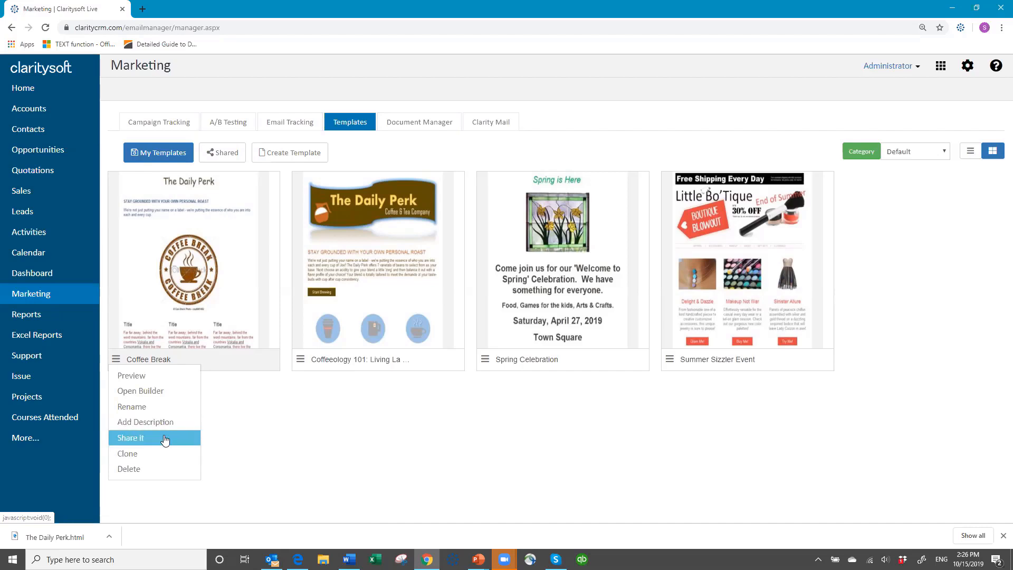
- Share the Coffee Break template with three selected colleagues
{"action": "left_click", "coordinate": [130, 439]}
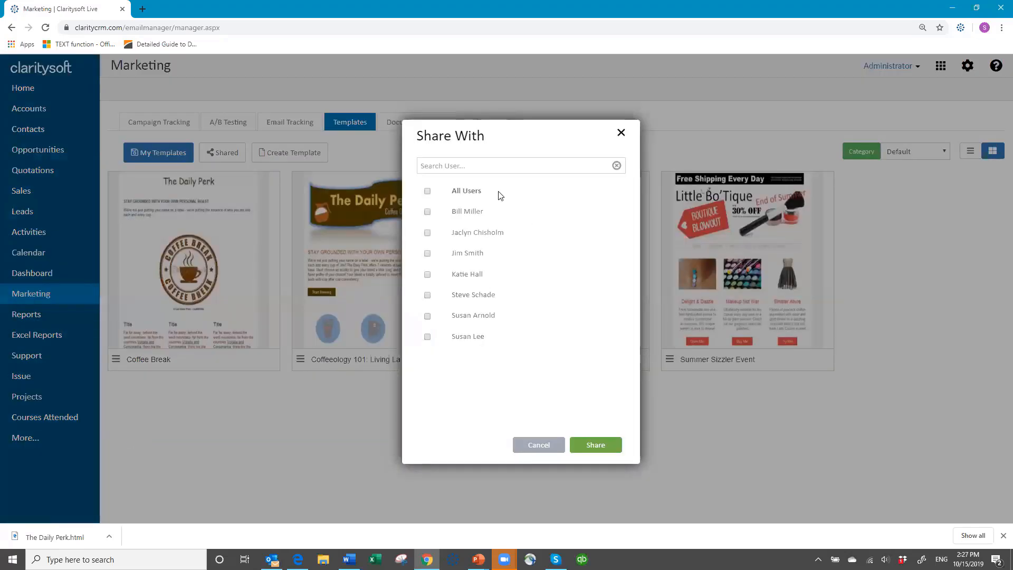
{"action": "left_click", "coordinate": [427, 212]}
{"action": "left_click", "coordinate": [428, 233]}
{"action": "left_click", "coordinate": [427, 274]}
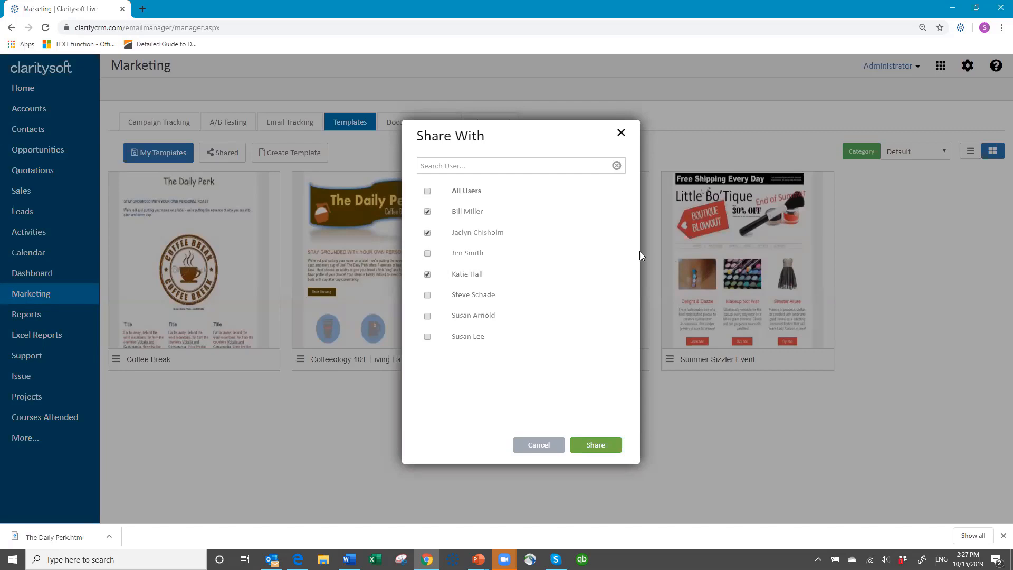
{"action": "left_click", "coordinate": [596, 445]}
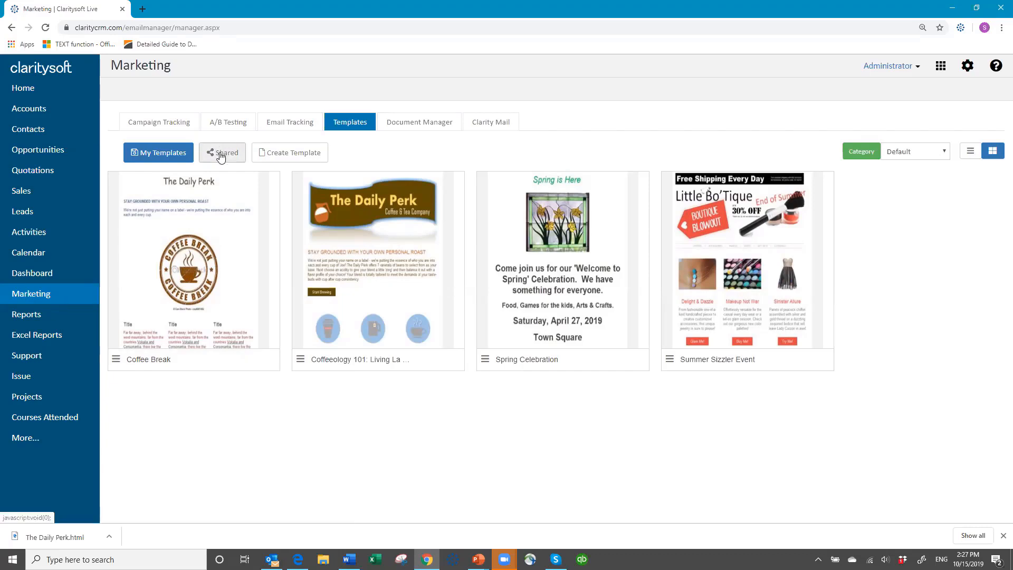
- From My Templates, open the Coffee Break template in the Email Builder
{"action": "left_click", "coordinate": [154, 157]}
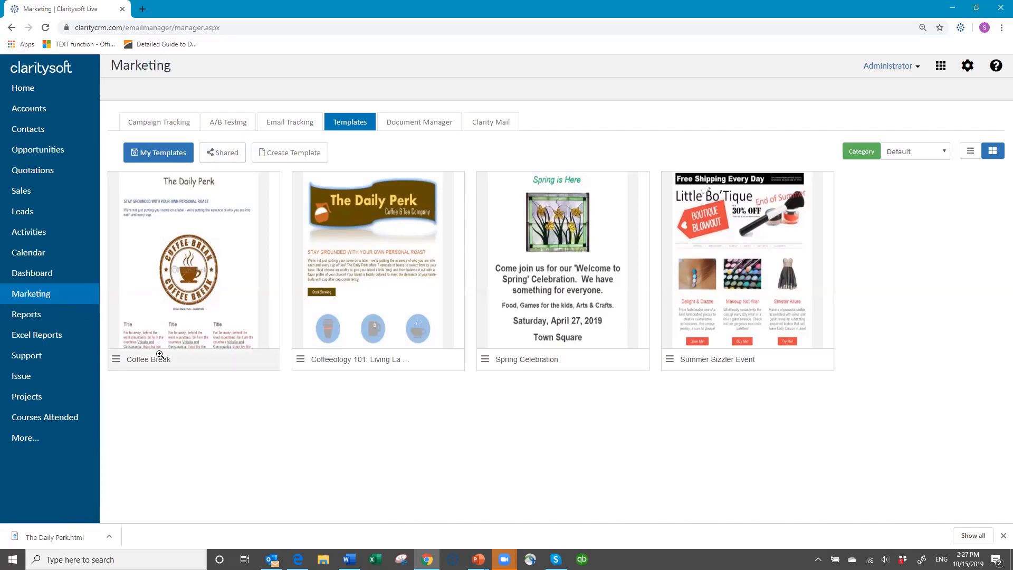
{"action": "left_click", "coordinate": [222, 244]}
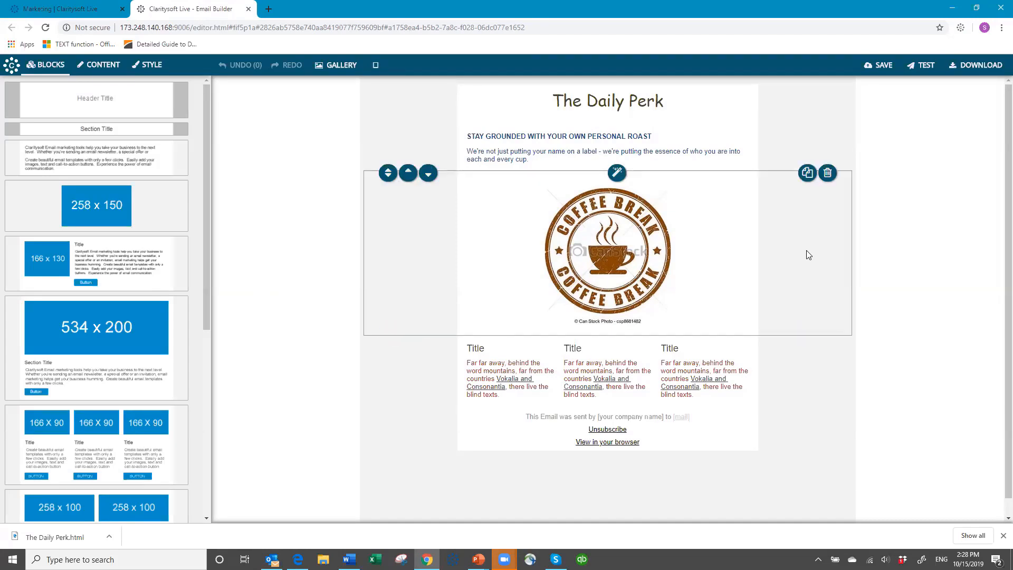
- Send a test copy of the email to the test recipient's e-mail address
{"action": "left_click", "coordinate": [925, 66]}
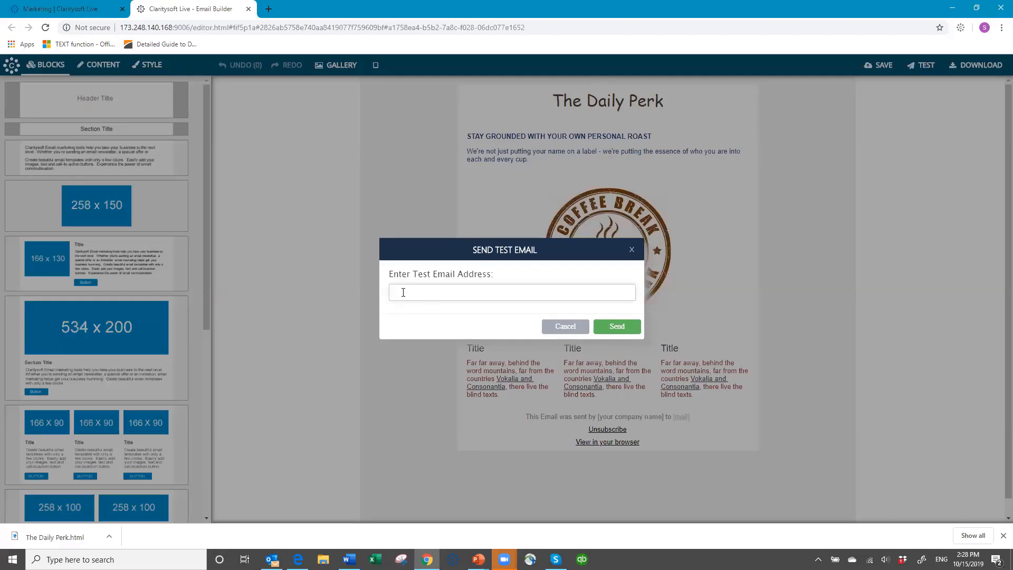
{"action": "left_click", "coordinate": [419, 293]}
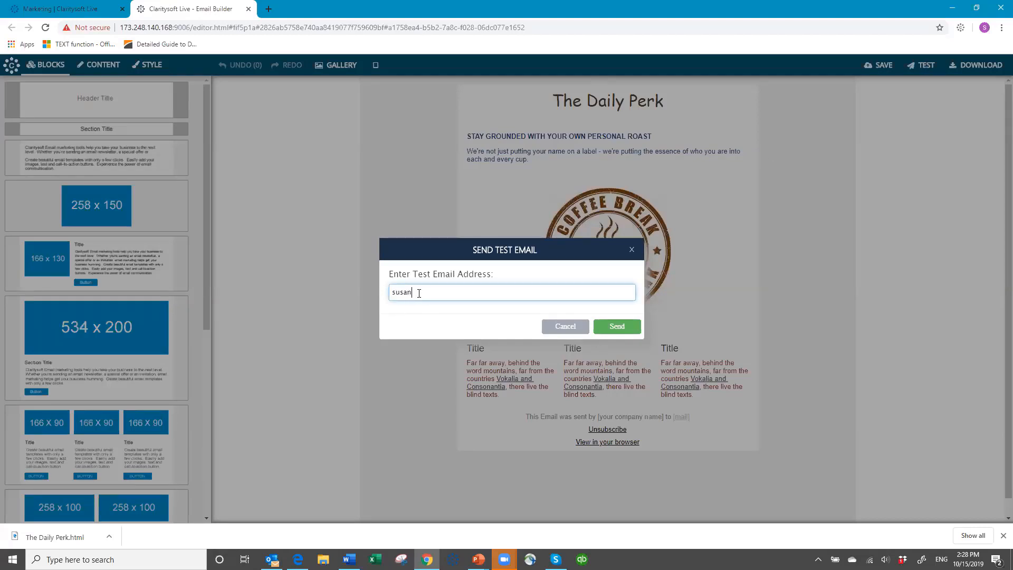
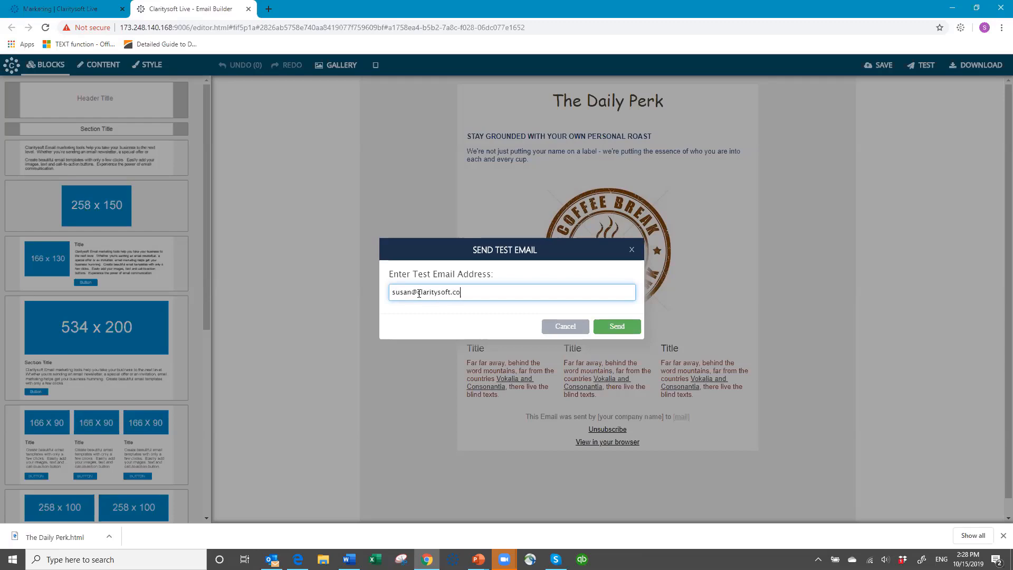
{"action": "left_click", "coordinate": [616, 327]}
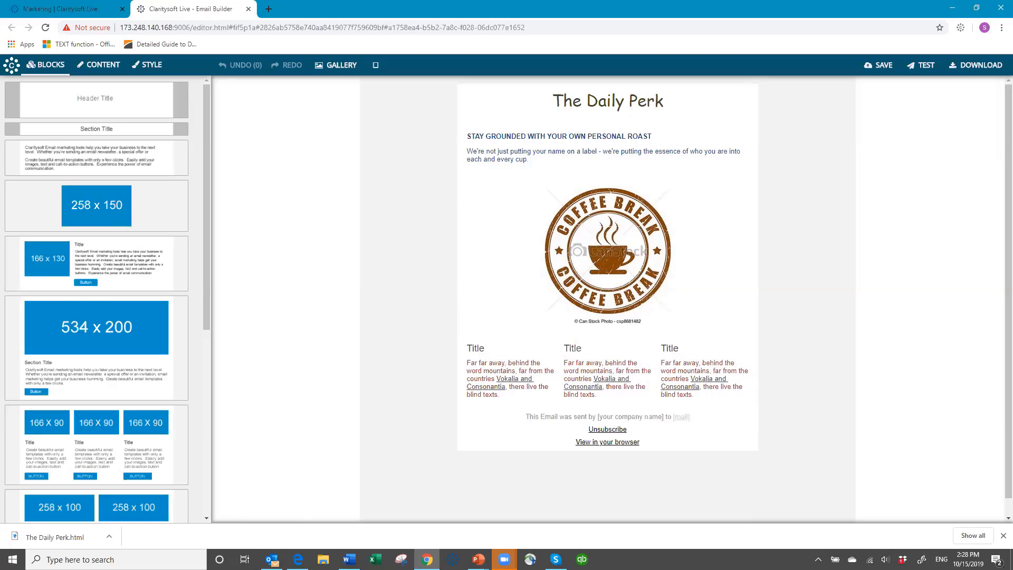
{"action": "left_click", "coordinate": [271, 559]}
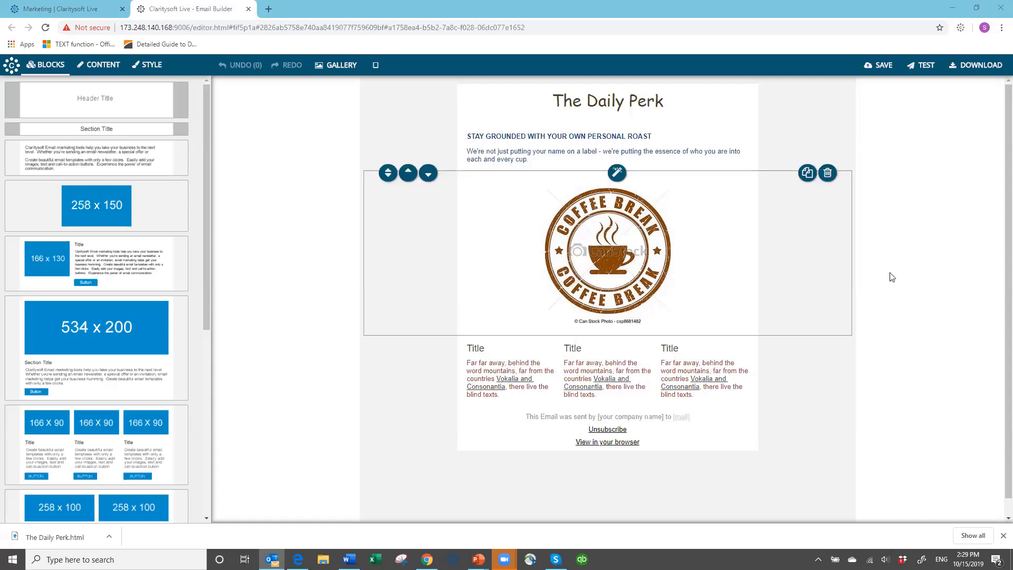
{"action": "mouse_move", "coordinate": [44, 233]}
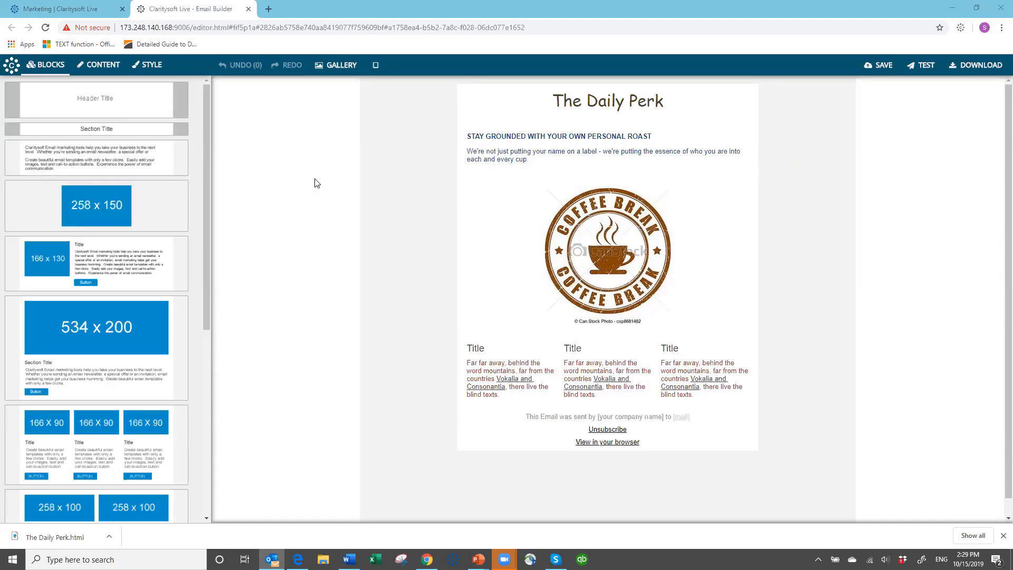
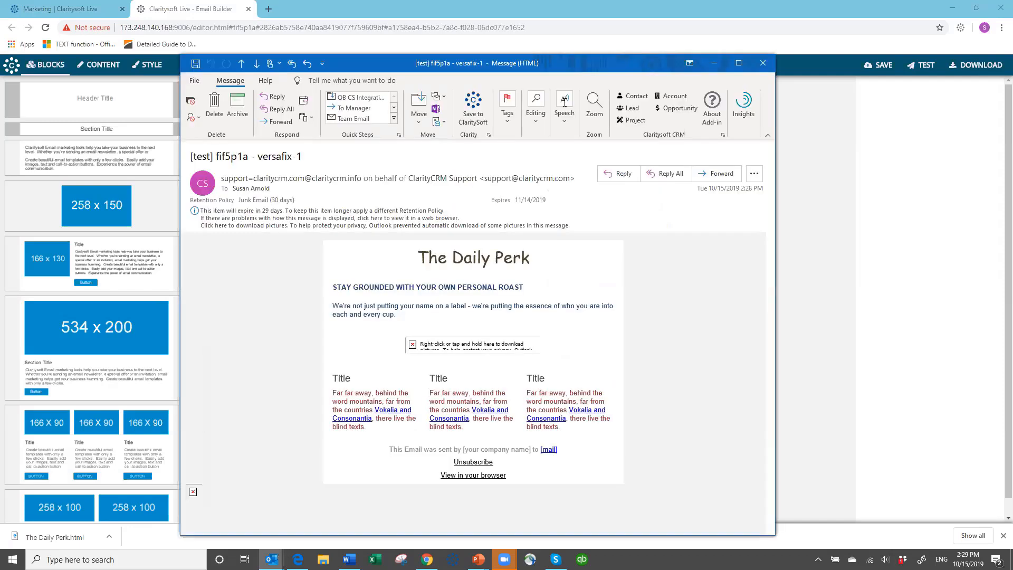
- Download the blocked pictures in the test email and scroll through the rendered Daily Perk newsletter
{"action": "right_click", "coordinate": [413, 347]}
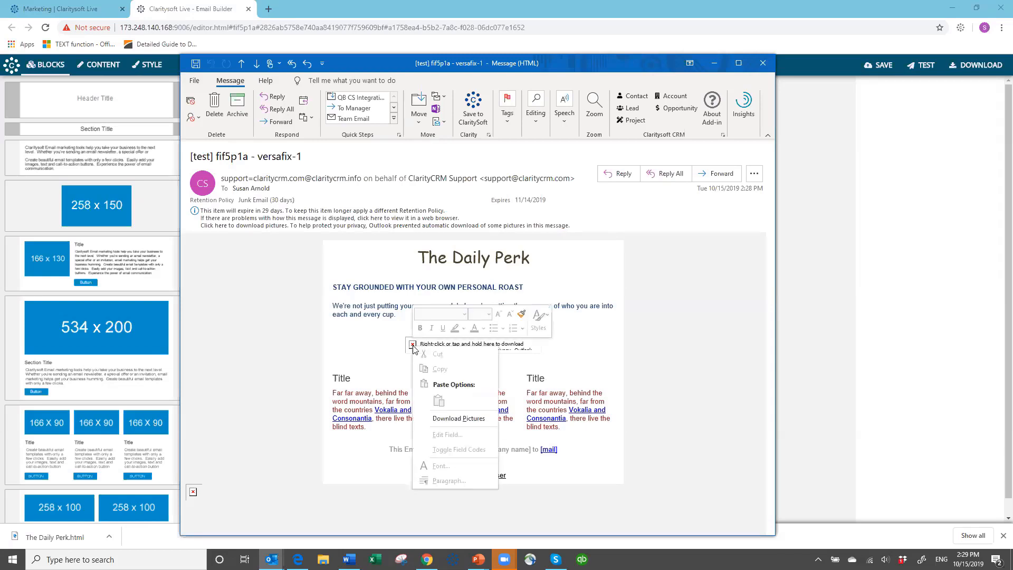
{"action": "left_click", "coordinate": [455, 419]}
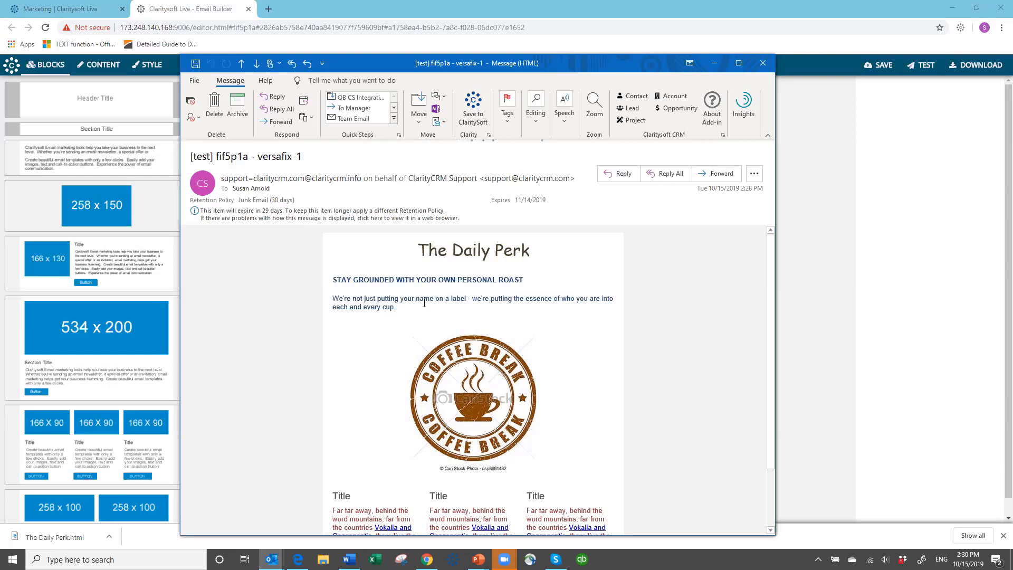
{"action": "scroll", "coordinate": [430, 288], "scroll_direction": "down", "scroll_amount": 3}
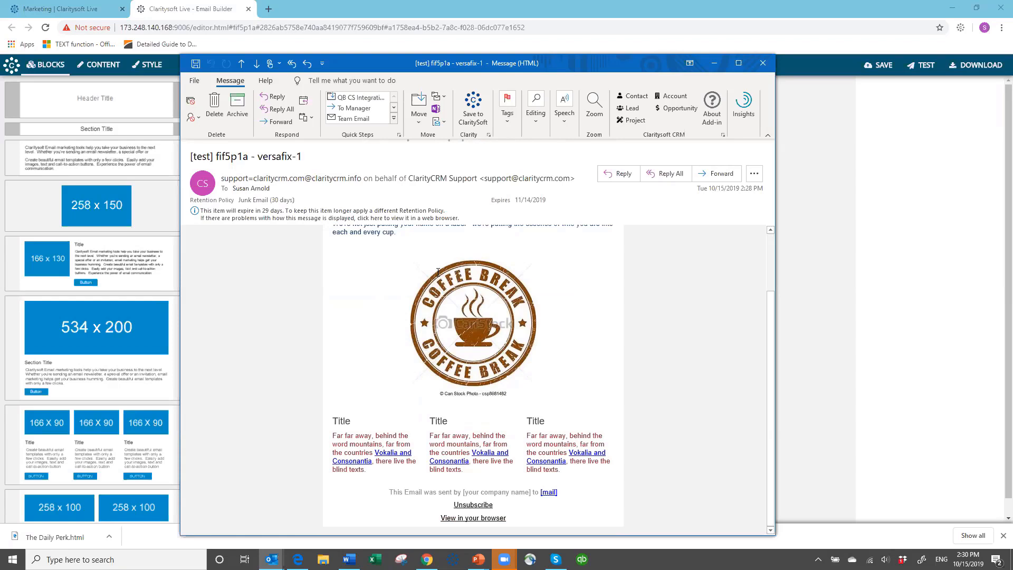
{"action": "scroll", "coordinate": [438, 272], "scroll_direction": "up", "scroll_amount": 3}
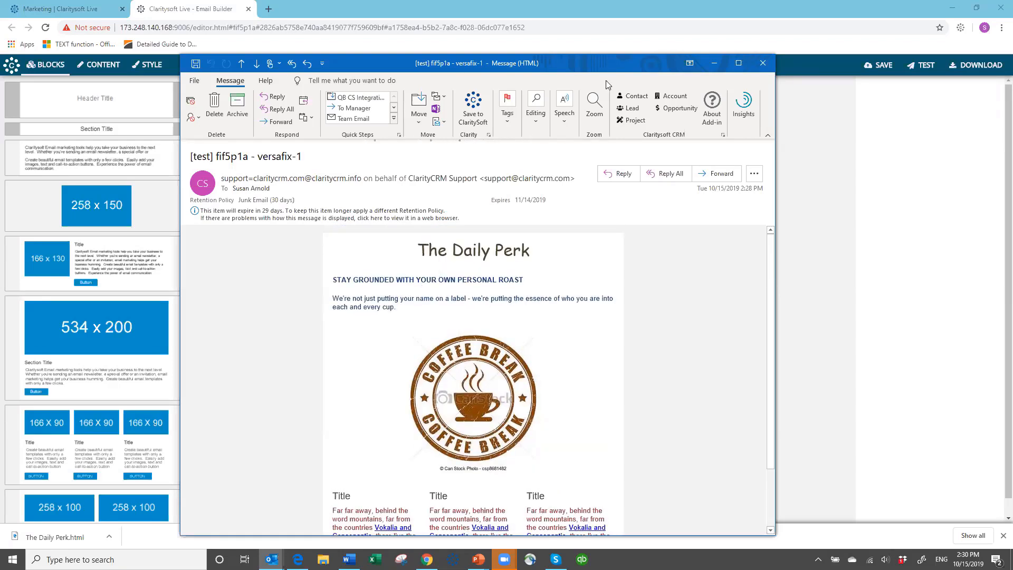
- Close the test message and download the Coffee Break template as an HTML file
{"action": "left_click", "coordinate": [762, 65]}
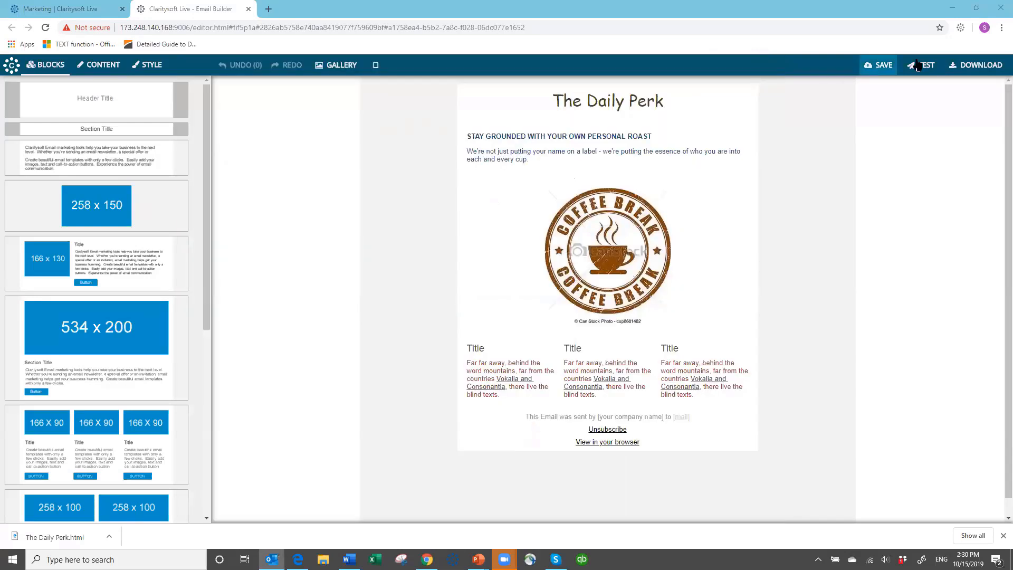
{"action": "left_click", "coordinate": [956, 73]}
{"action": "left_click", "coordinate": [955, 71]}
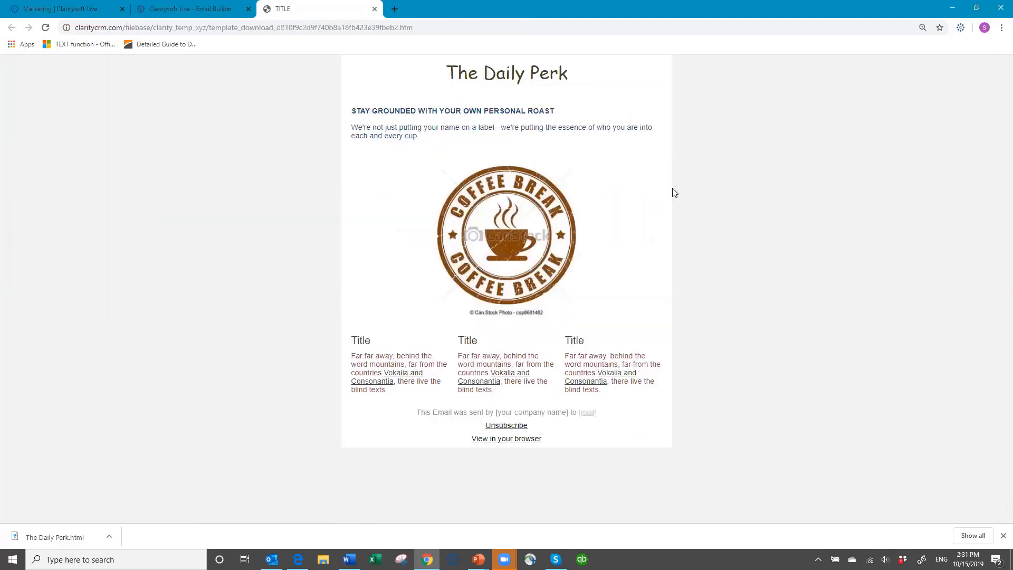
- Close the template preview and Email Builder tabs to return to Marketing Templates
{"action": "right_click", "coordinate": [688, 156]}
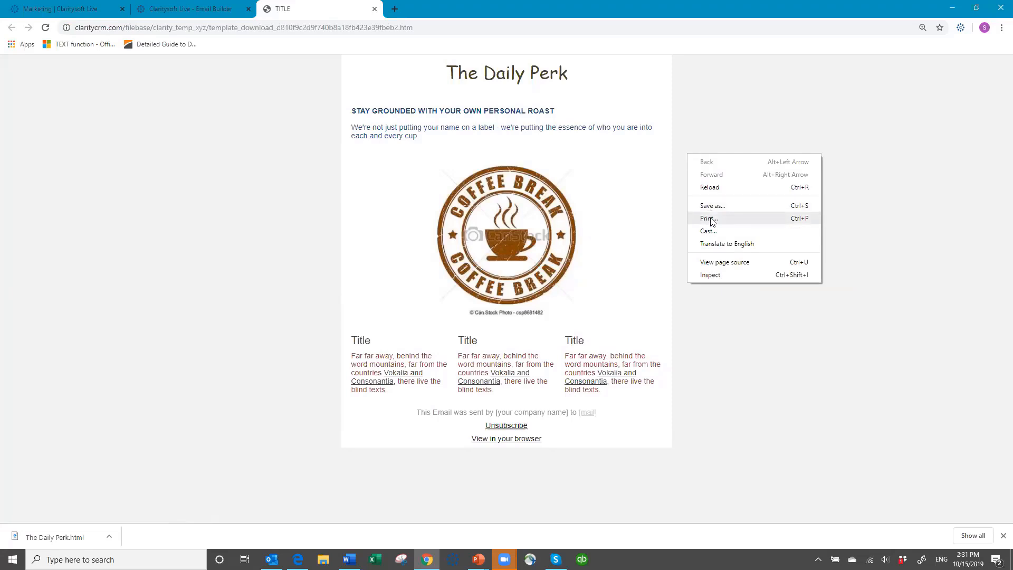
{"action": "left_click", "coordinate": [758, 114]}
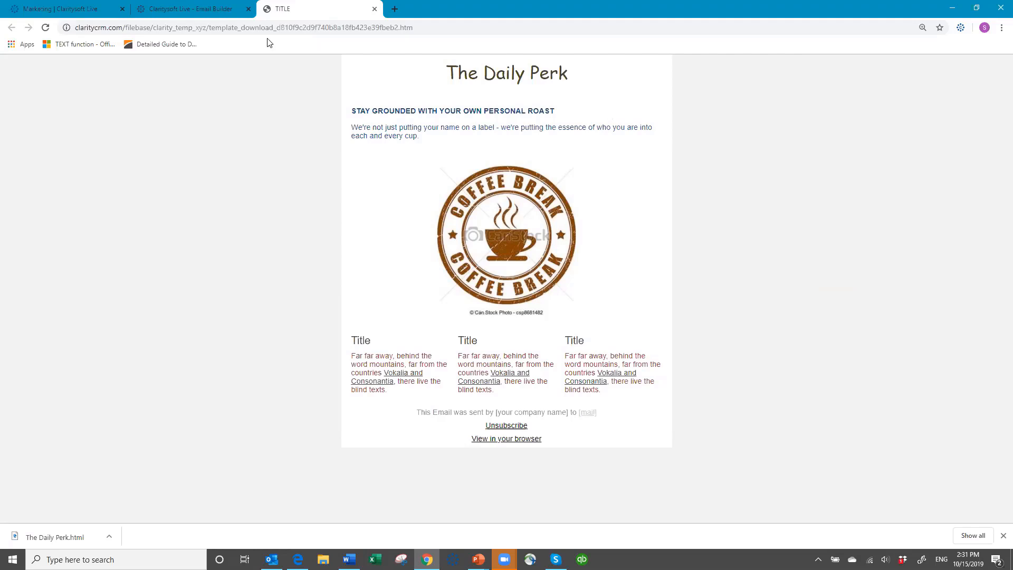
{"action": "left_click", "coordinate": [373, 10]}
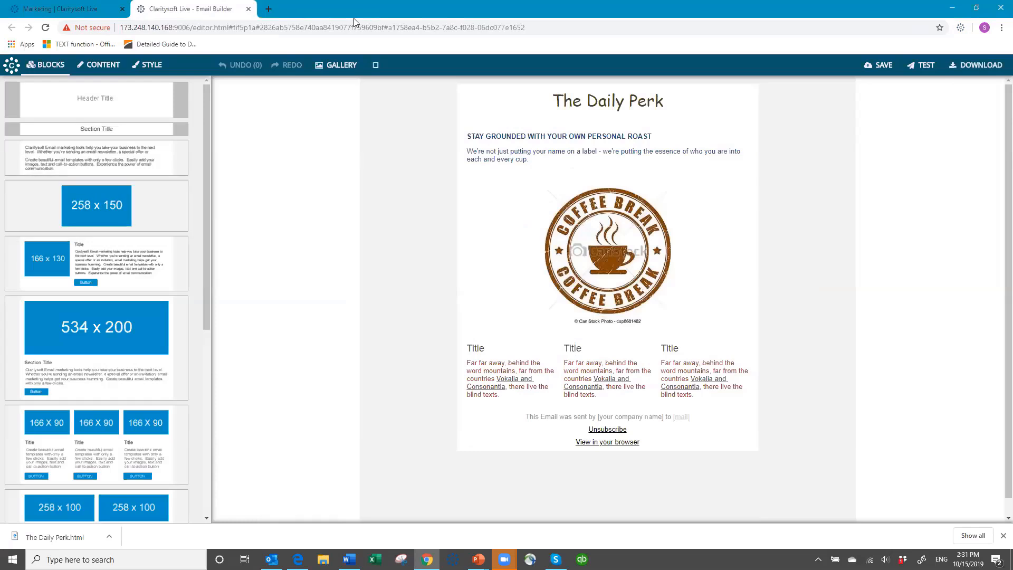
{"action": "left_click", "coordinate": [248, 9]}
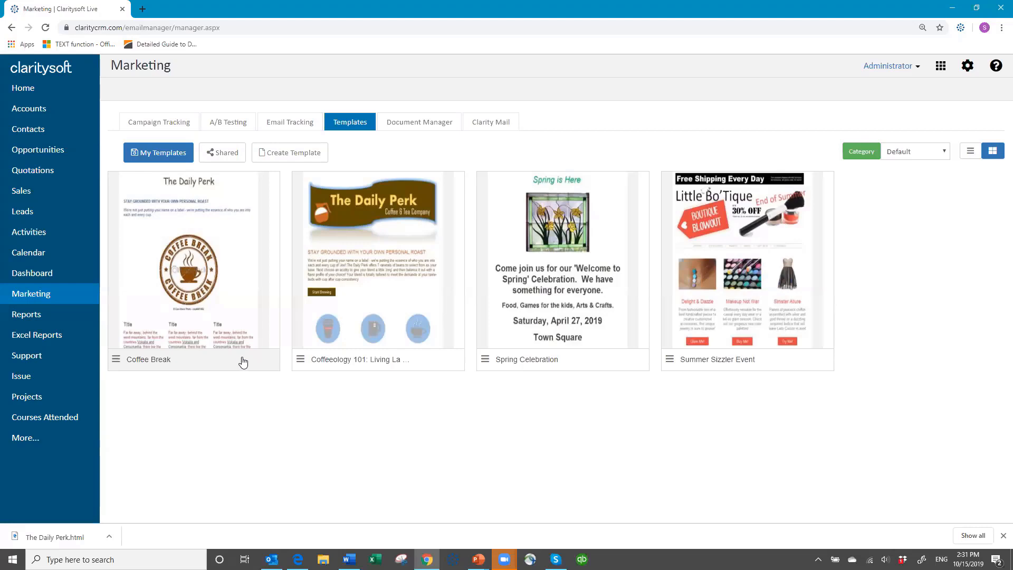
- Search the contacts for a contact's first name (7 matches), then clear it to list all 215
{"action": "left_click", "coordinate": [37, 135]}
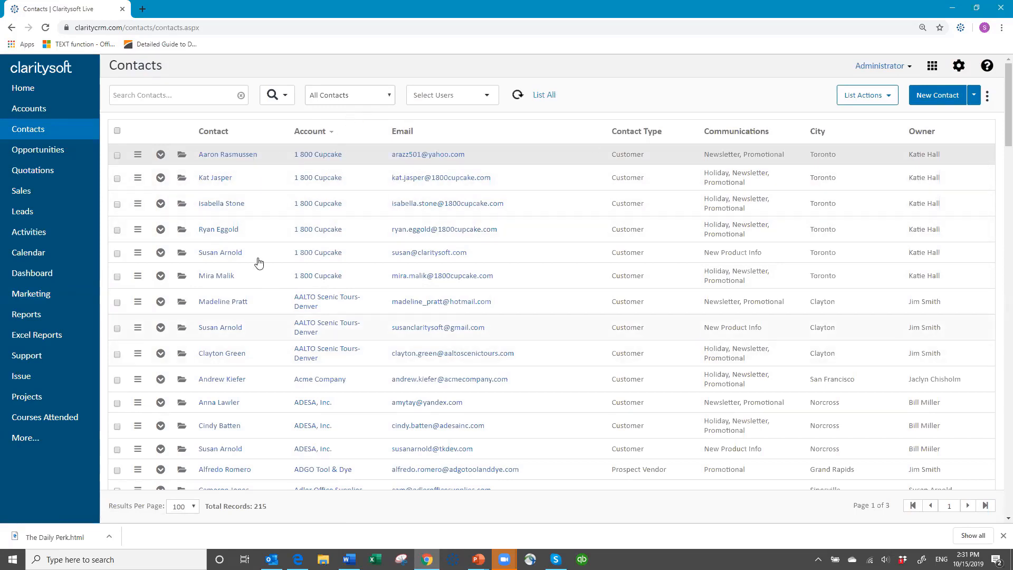
{"action": "left_click", "coordinate": [164, 95]}
{"action": "type", "text": "susan"}
{"action": "key", "text": "Return"}
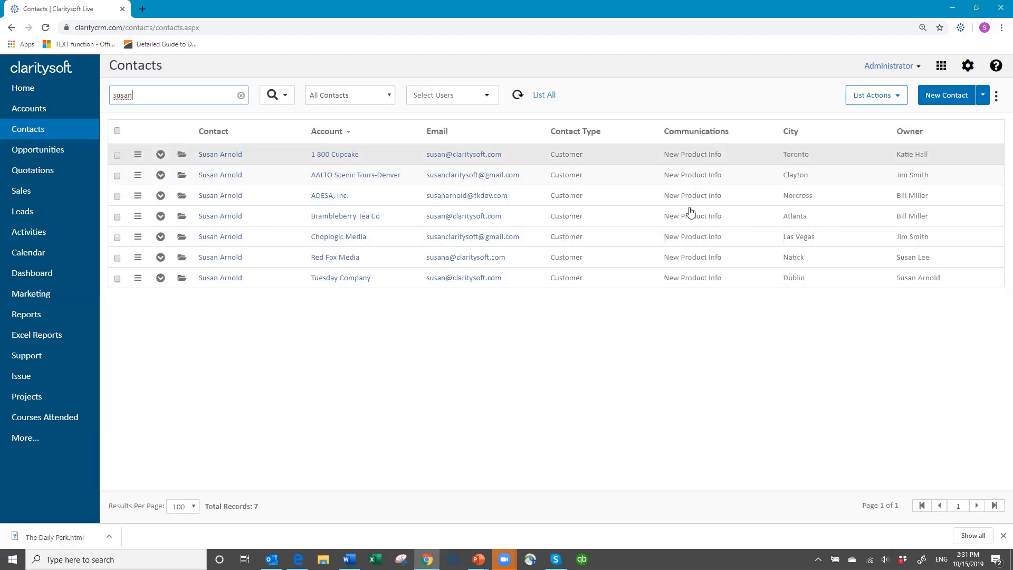
{"action": "left_click", "coordinate": [241, 96]}
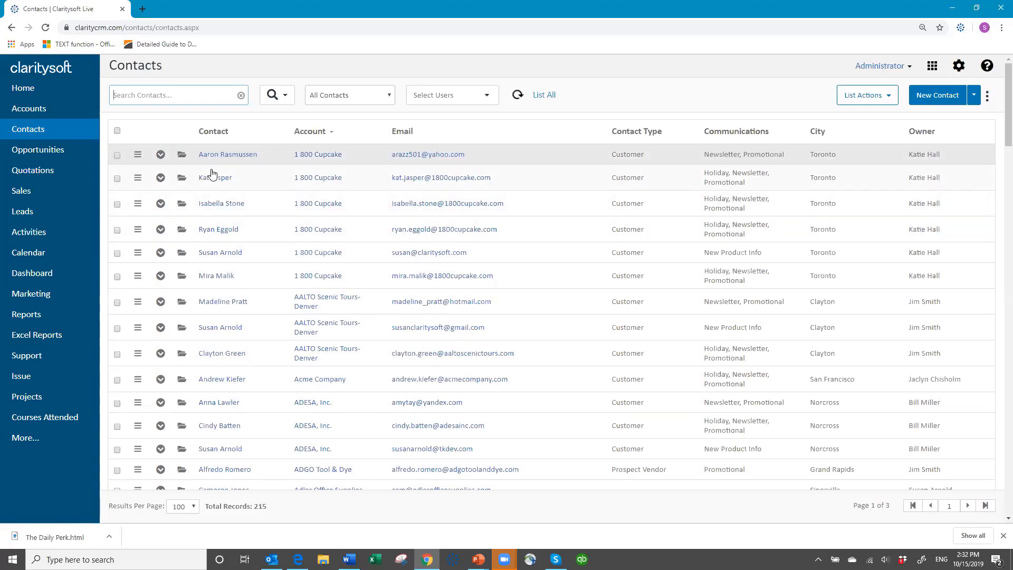
- Run an Advanced Search filtering contacts by the New Product Info communications preference
{"action": "left_click", "coordinate": [285, 99]}
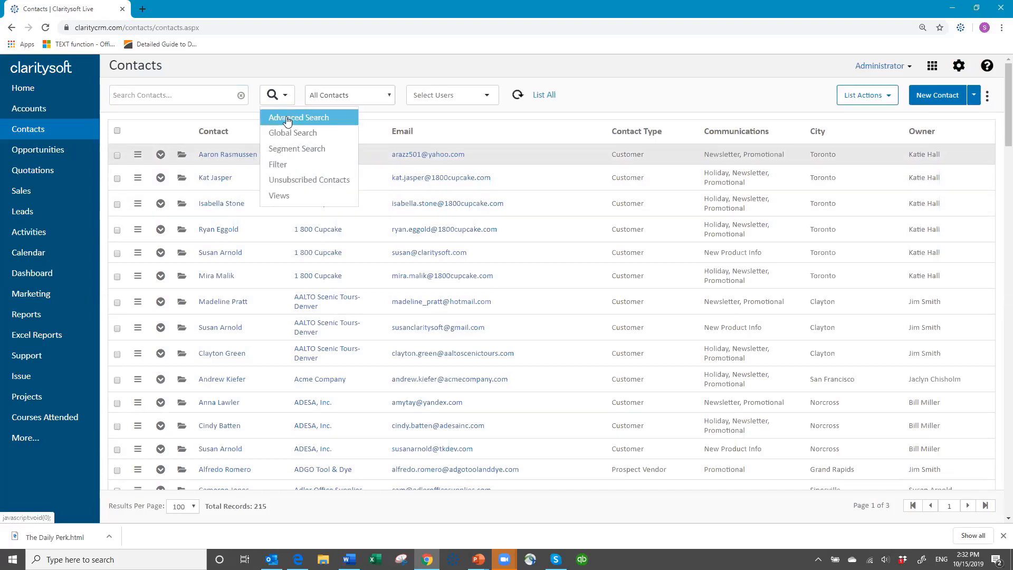
{"action": "left_click", "coordinate": [288, 118]}
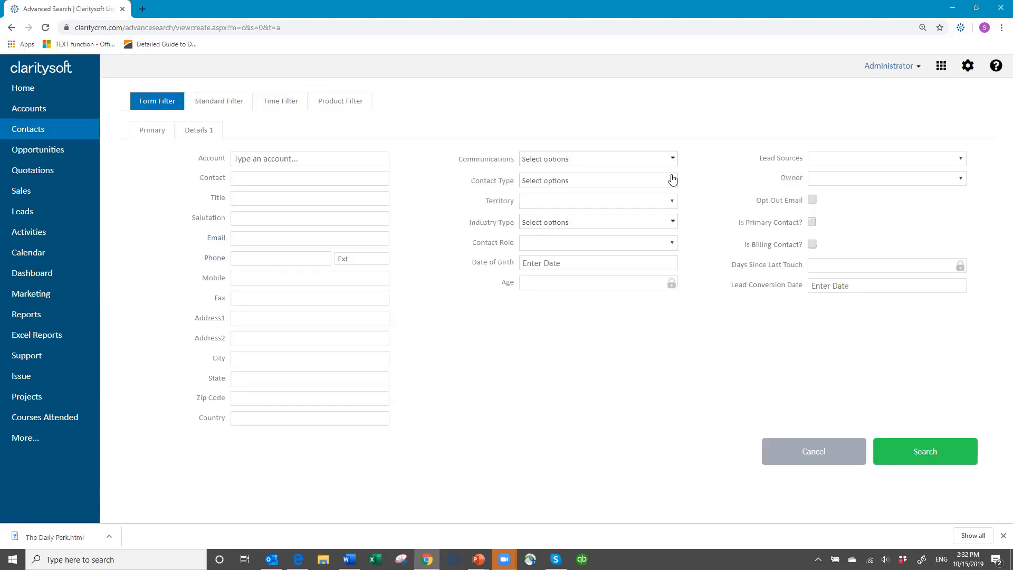
{"action": "left_click", "coordinate": [672, 160]}
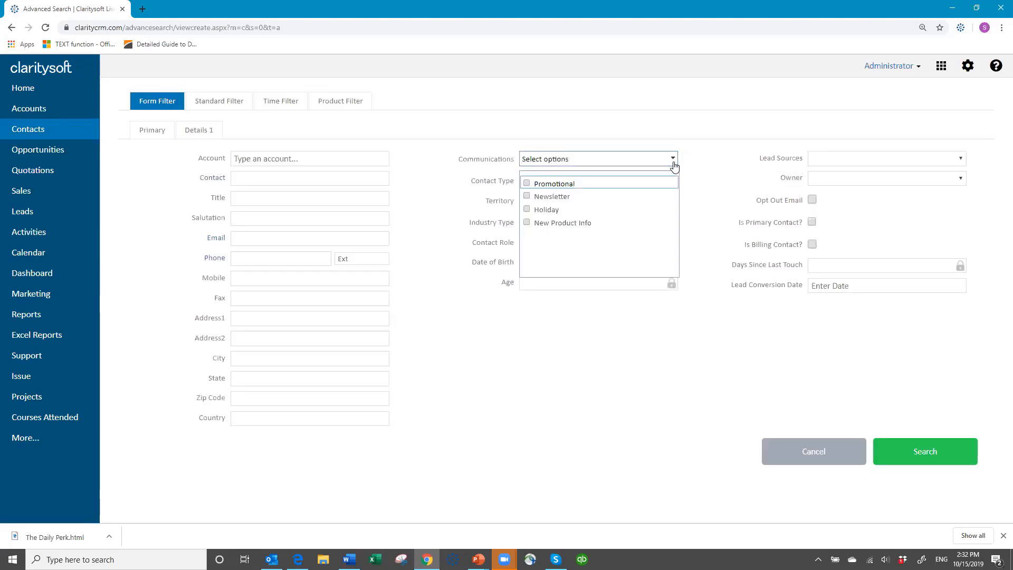
{"action": "left_click", "coordinate": [525, 224]}
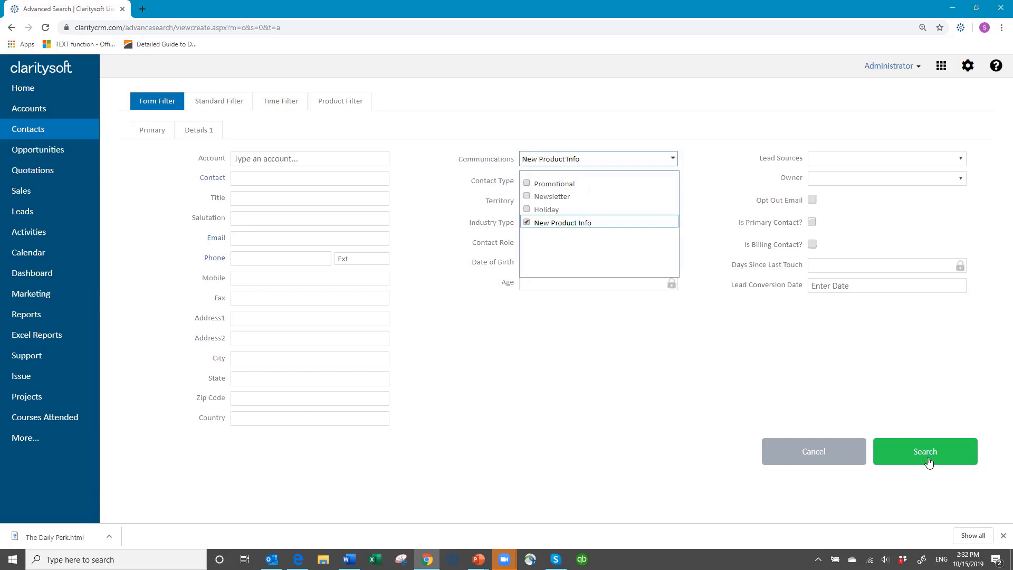
{"action": "left_click", "coordinate": [889, 452]}
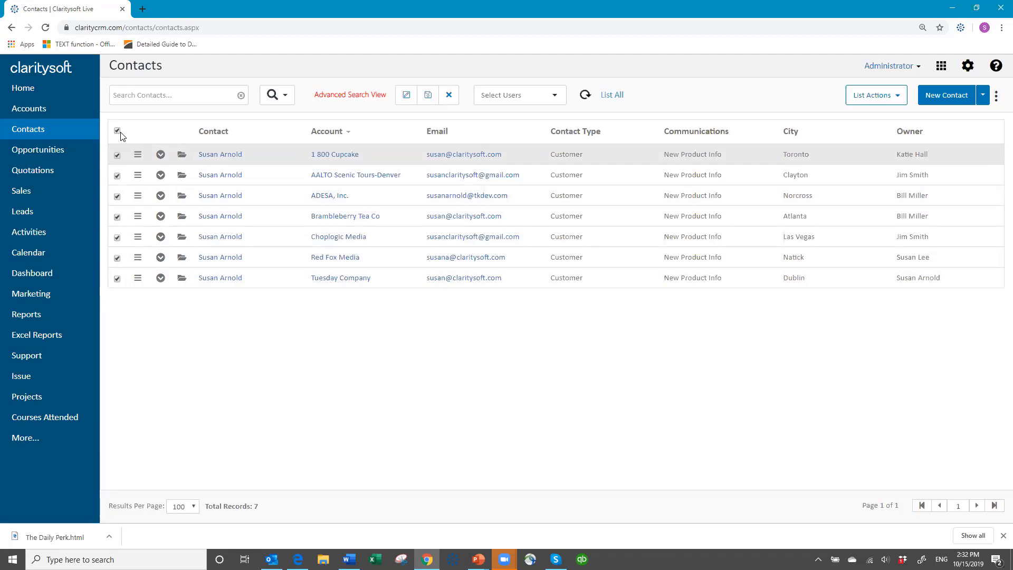
- Start a Marketing Email from List Actions, targeting All Filtered Records
{"action": "left_click", "coordinate": [898, 97]}
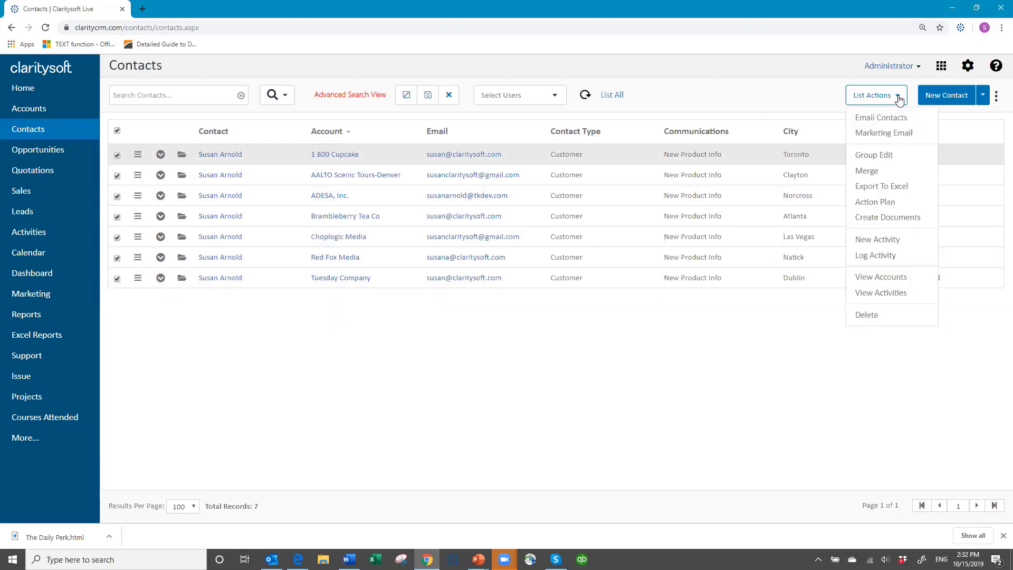
{"action": "left_click", "coordinate": [881, 133]}
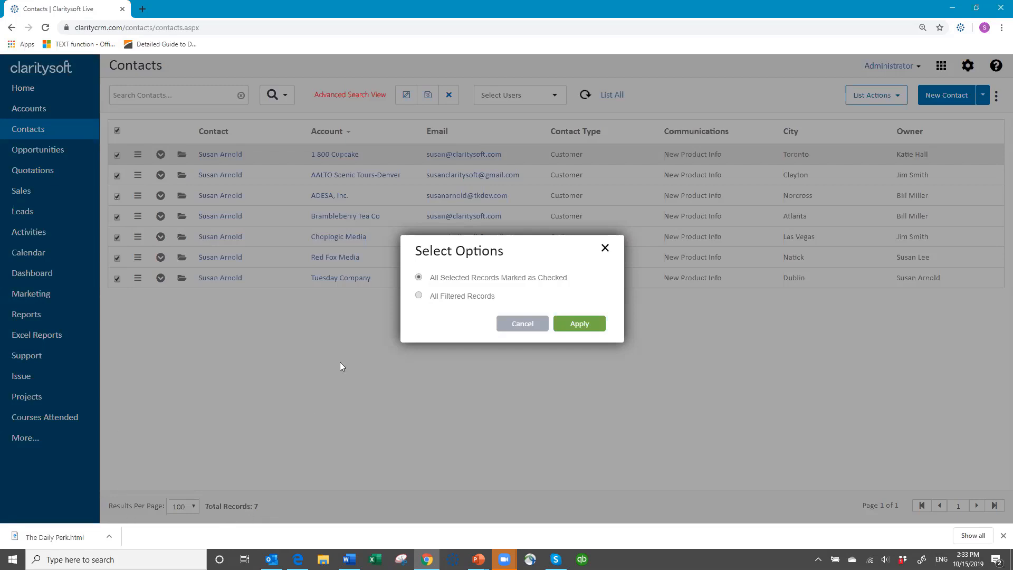
{"action": "left_click", "coordinate": [419, 296]}
- Apply the all-filtered recipient choice, send from the user's own mail account, and show the templates
{"action": "left_click", "coordinate": [579, 324]}
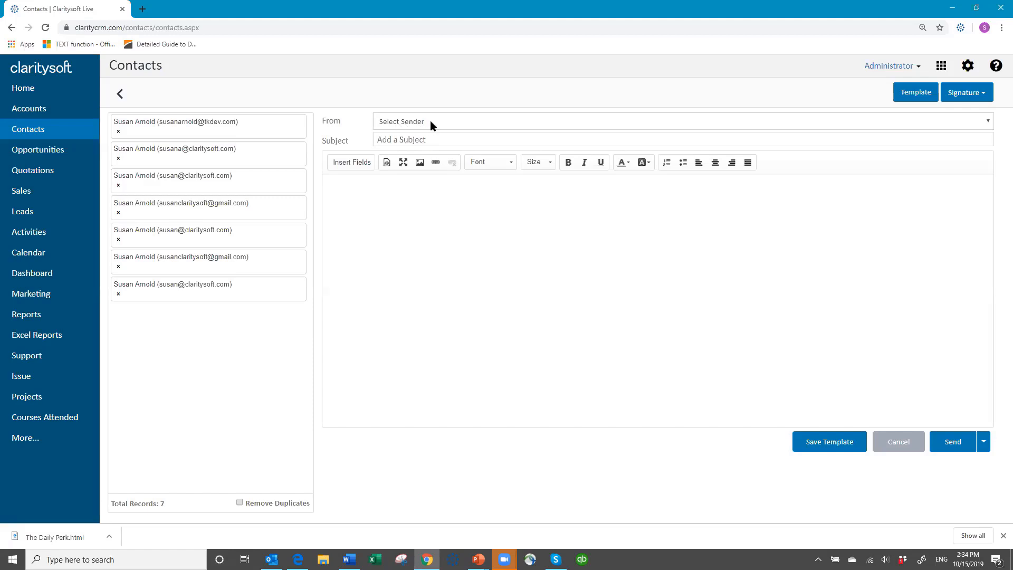
{"action": "left_click", "coordinate": [794, 124]}
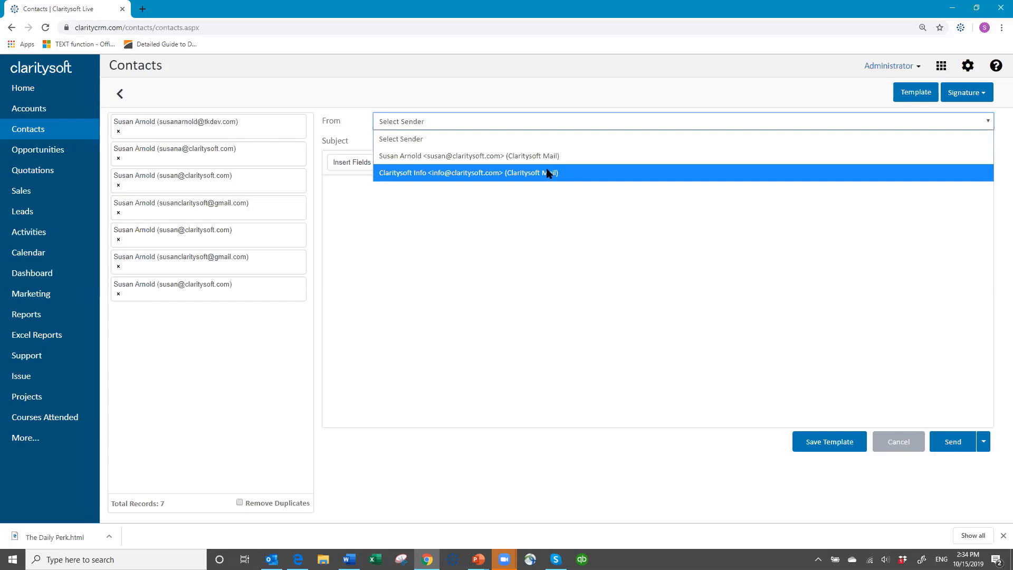
{"action": "left_click", "coordinate": [484, 156]}
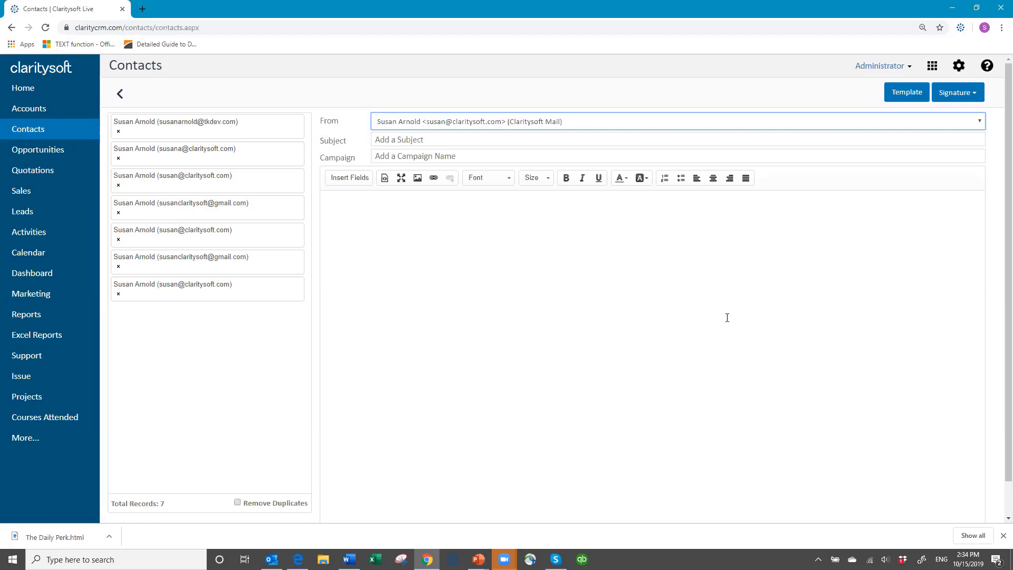
{"action": "left_click", "coordinate": [906, 93]}
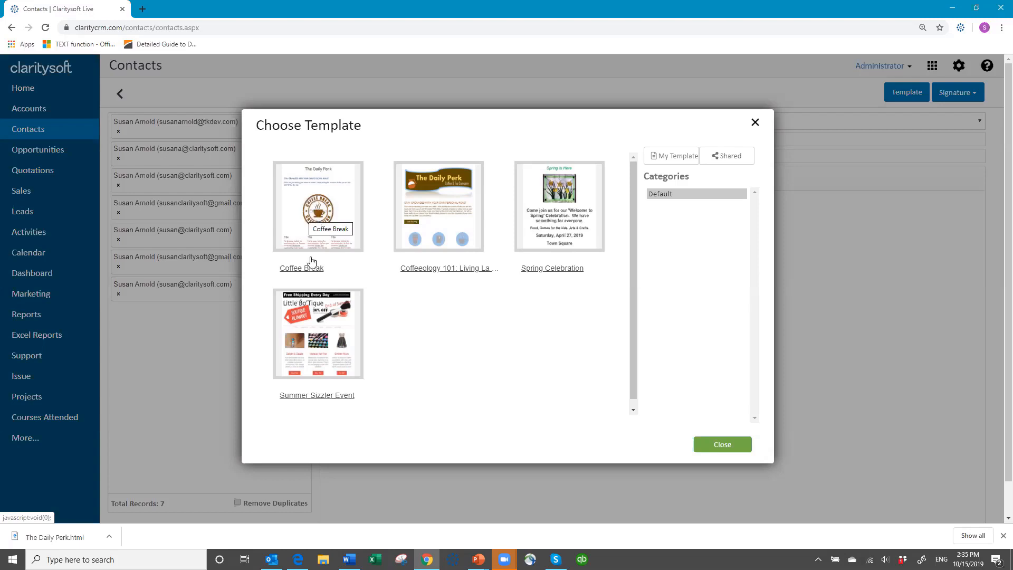
- Load the Coffee Break template and append 'October 2019' to the campaign name
{"action": "left_click", "coordinate": [309, 193]}
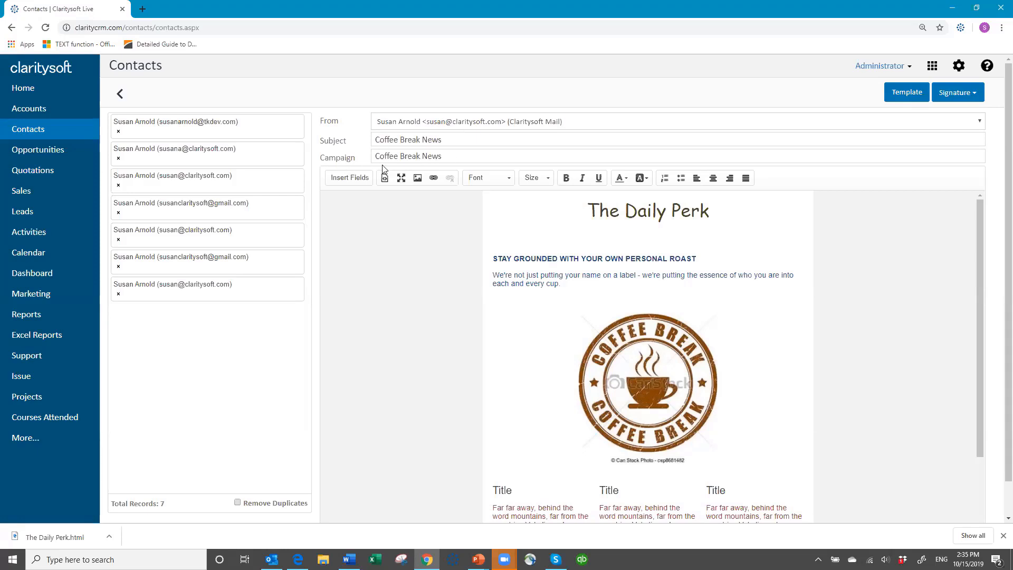
{"action": "left_click", "coordinate": [447, 158]}
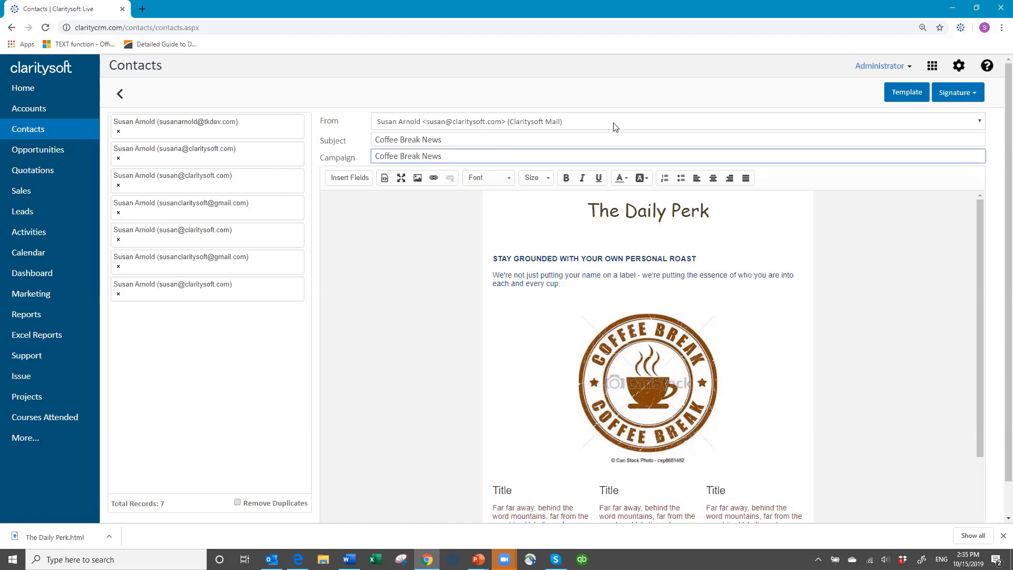
{"action": "type", "text": "October 2019"}
{"action": "scroll", "coordinate": [887, 288], "scroll_direction": "down", "scroll_amount": 2}
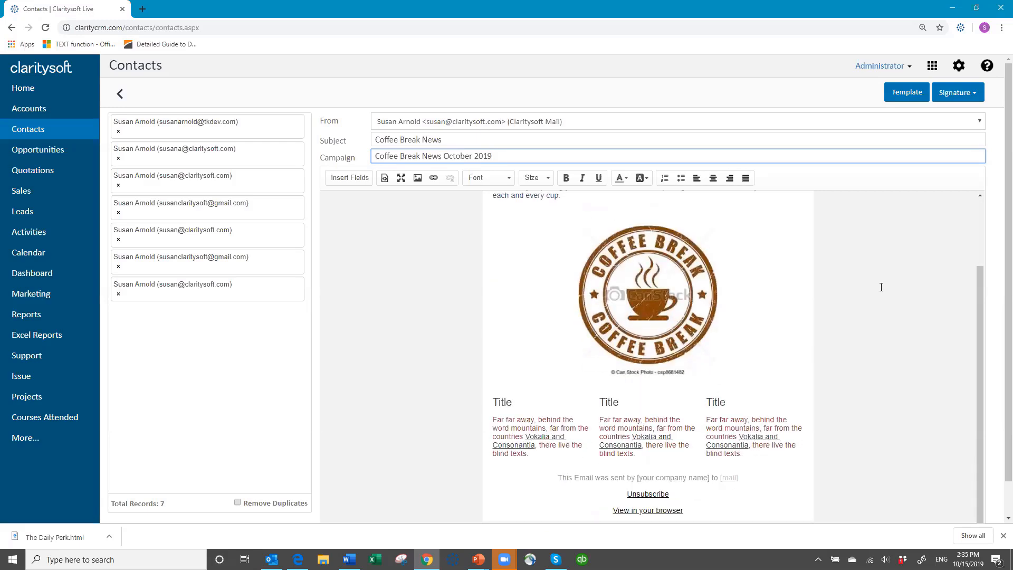
{"action": "scroll", "coordinate": [866, 277], "scroll_direction": "up", "scroll_amount": 2}
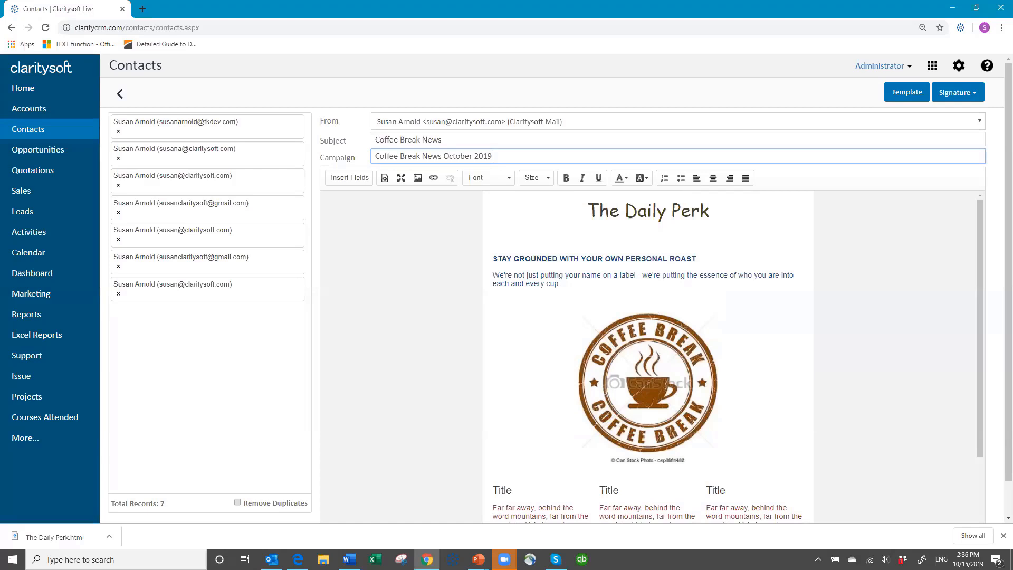
{"action": "scroll", "coordinate": [998, 507], "scroll_direction": "down", "scroll_amount": 1}
{"action": "scroll", "coordinate": [997, 512], "scroll_direction": "down", "scroll_amount": 1}
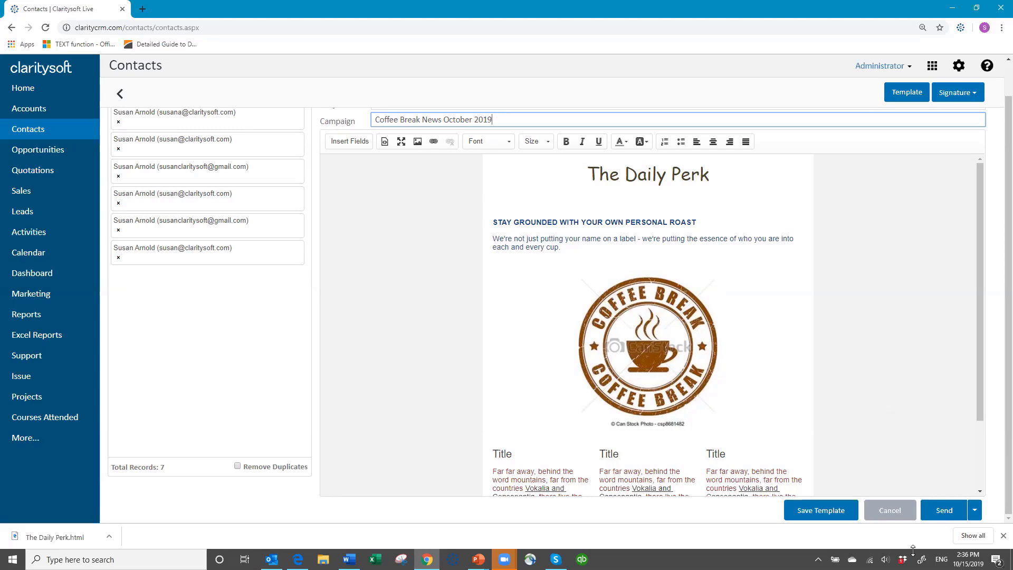
- Check the schedule options, then send the email immediately and confirm for all 7 contacts
{"action": "left_click", "coordinate": [975, 511]}
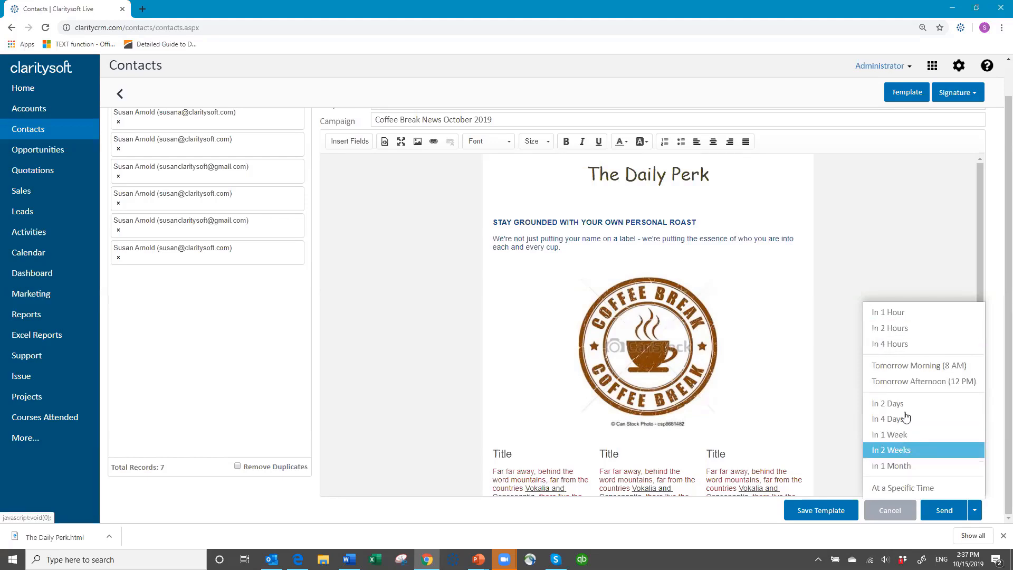
{"action": "left_click", "coordinate": [944, 515]}
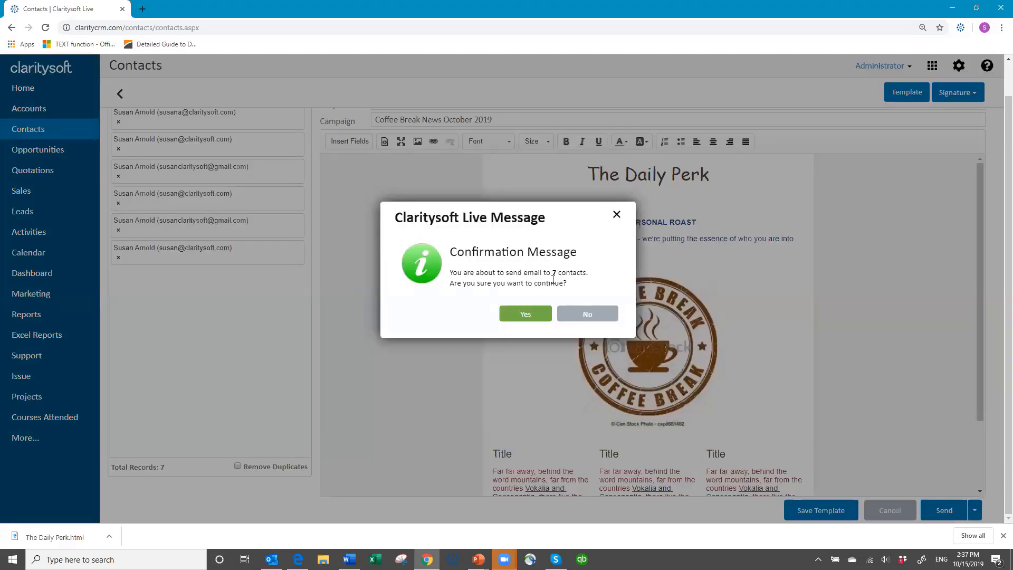
{"action": "left_click", "coordinate": [521, 317]}
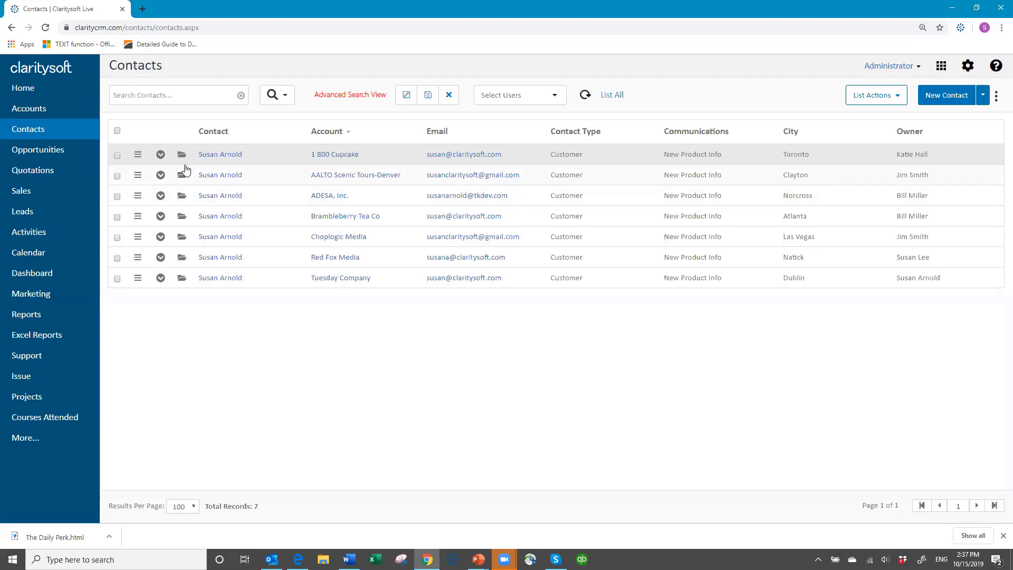
- Expand 1 800 Cupcake, view its empty Email Campaigns tab, refresh, and collapse the row
{"action": "left_click", "coordinate": [161, 155]}
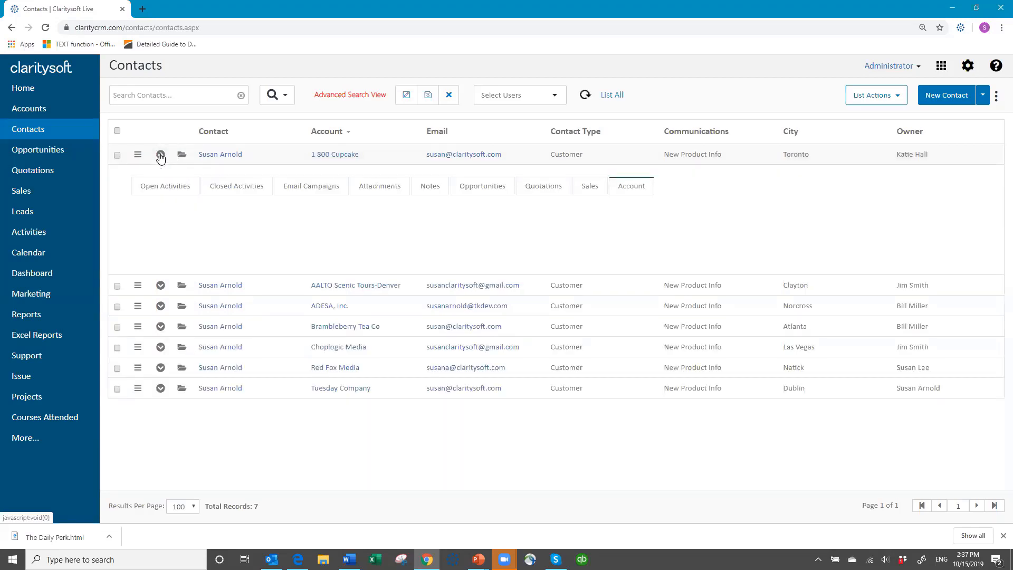
{"action": "left_click", "coordinate": [332, 188]}
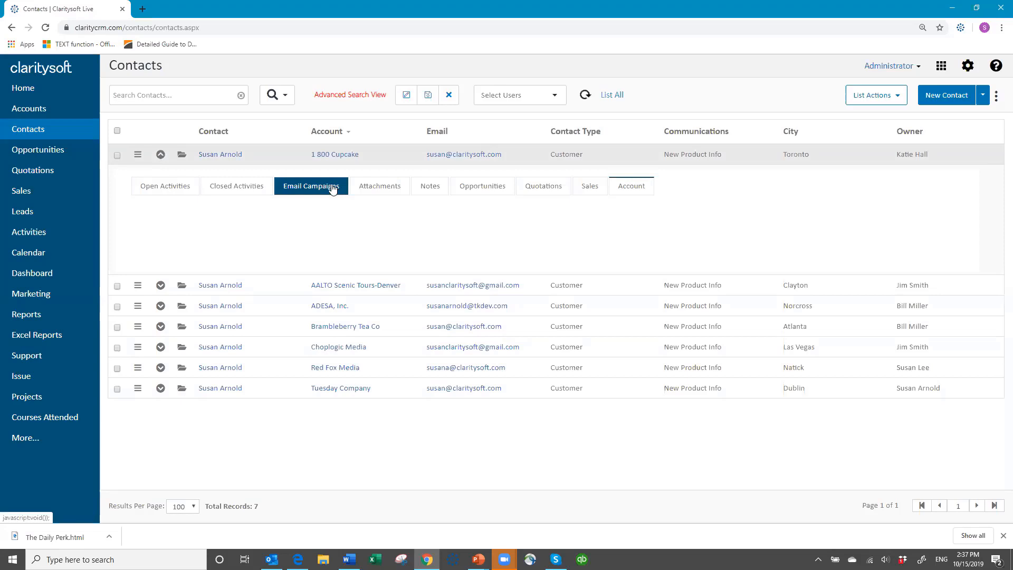
{"action": "left_click", "coordinate": [587, 98]}
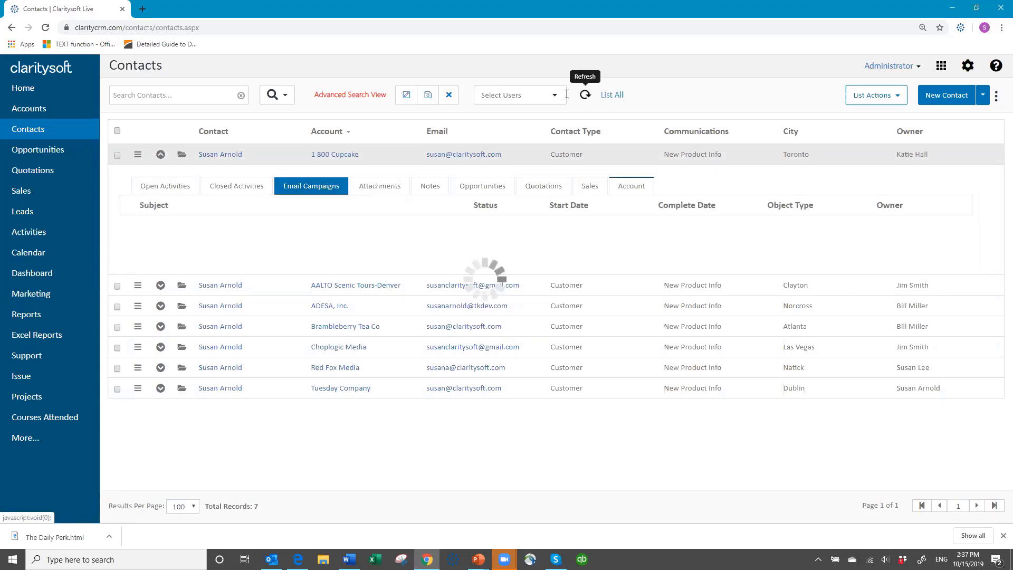
{"action": "left_click", "coordinate": [161, 155]}
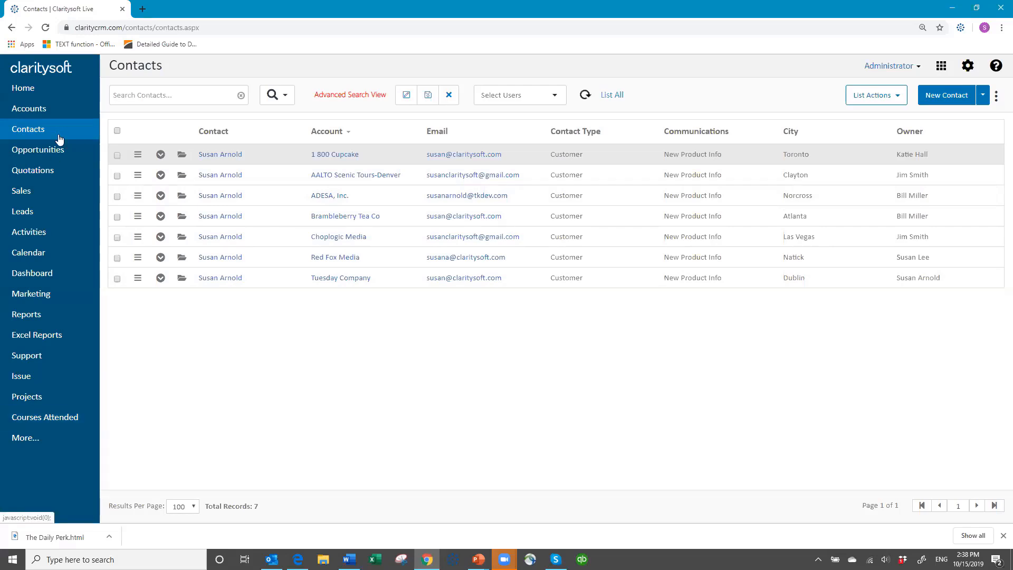
- Open Marketing campaign tracking showing the October 2019 email queued for 7, then switch to Outlook
{"action": "left_click", "coordinate": [42, 295]}
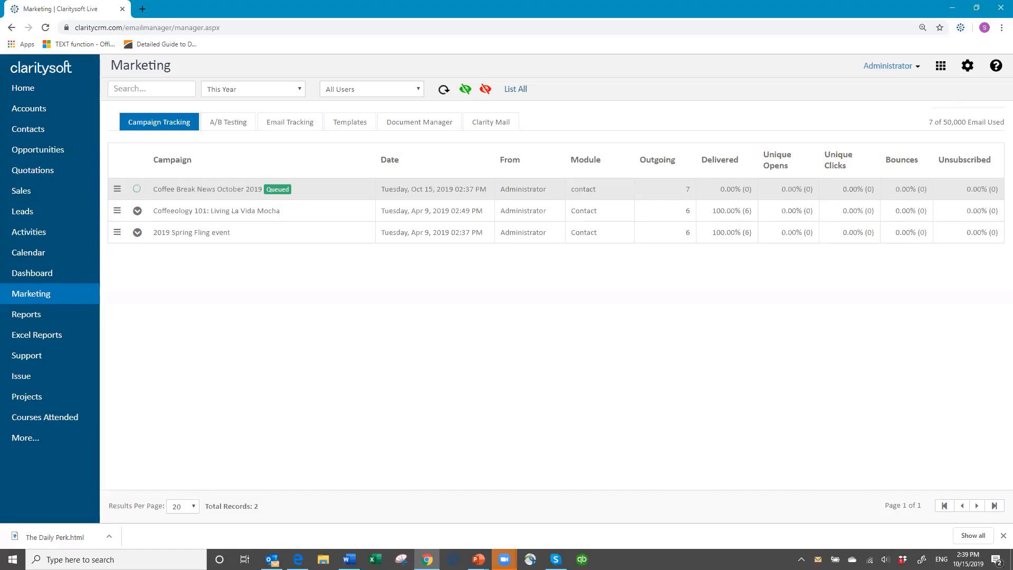
{"action": "key", "text": "alt+Tab"}
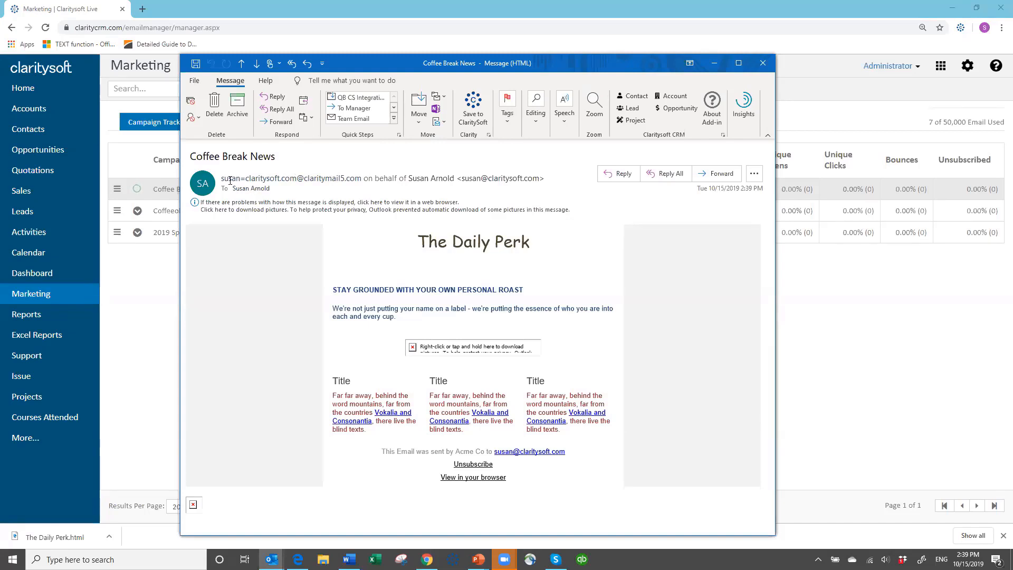
- Close the newsletter email, refresh, and view Coffee Break News stats: 7 outgoing, 6 delivered, 1 bounce
{"action": "mouse_move", "coordinate": [230, 181]}
{"action": "mouse_move", "coordinate": [522, 180]}
{"action": "left_click", "coordinate": [761, 63]}
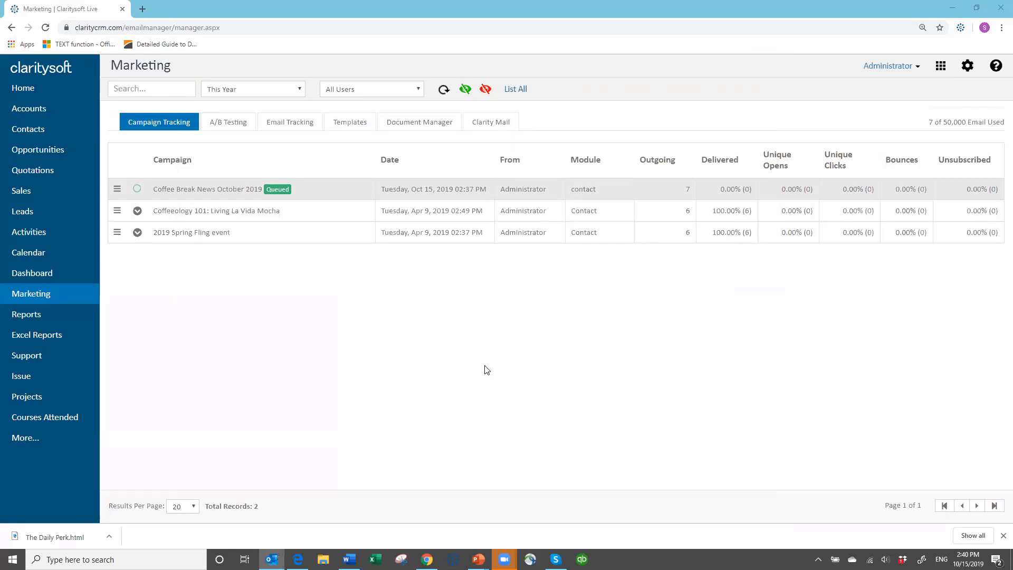
{"action": "left_click", "coordinate": [443, 90]}
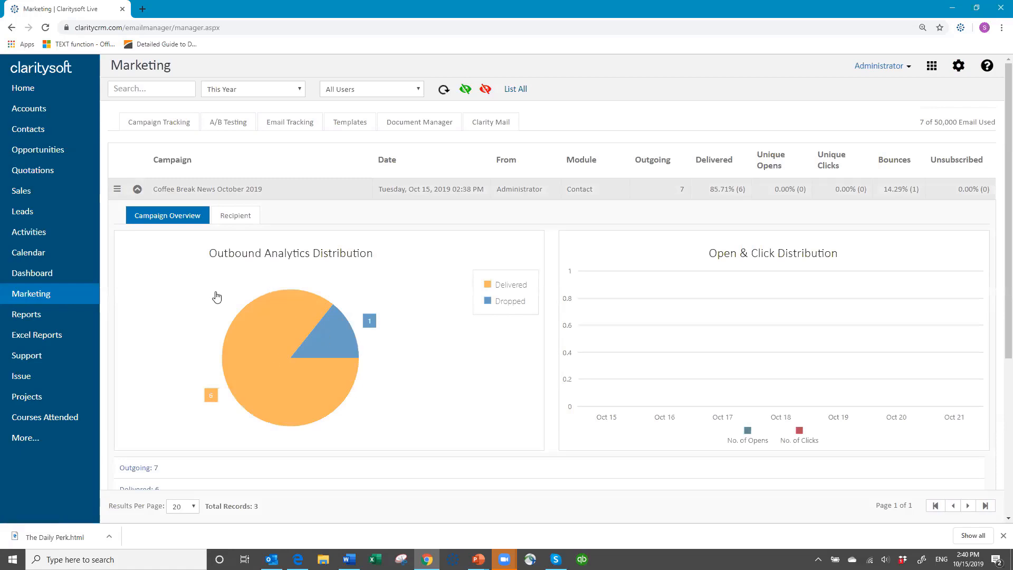
{"action": "mouse_move", "coordinate": [267, 390]}
{"action": "mouse_move", "coordinate": [349, 342]}
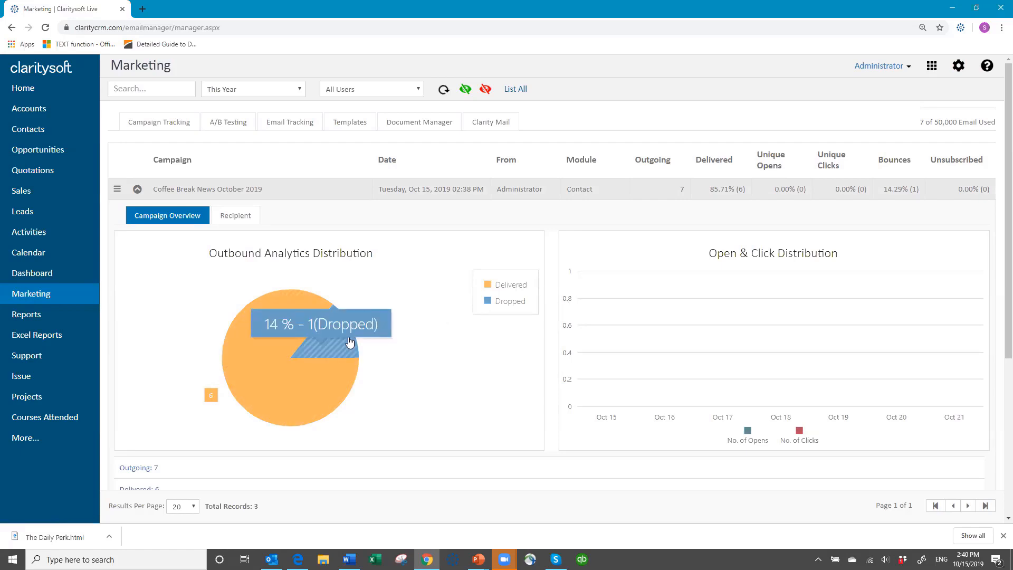
{"action": "scroll", "coordinate": [498, 333], "scroll_direction": "down", "scroll_amount": 3}
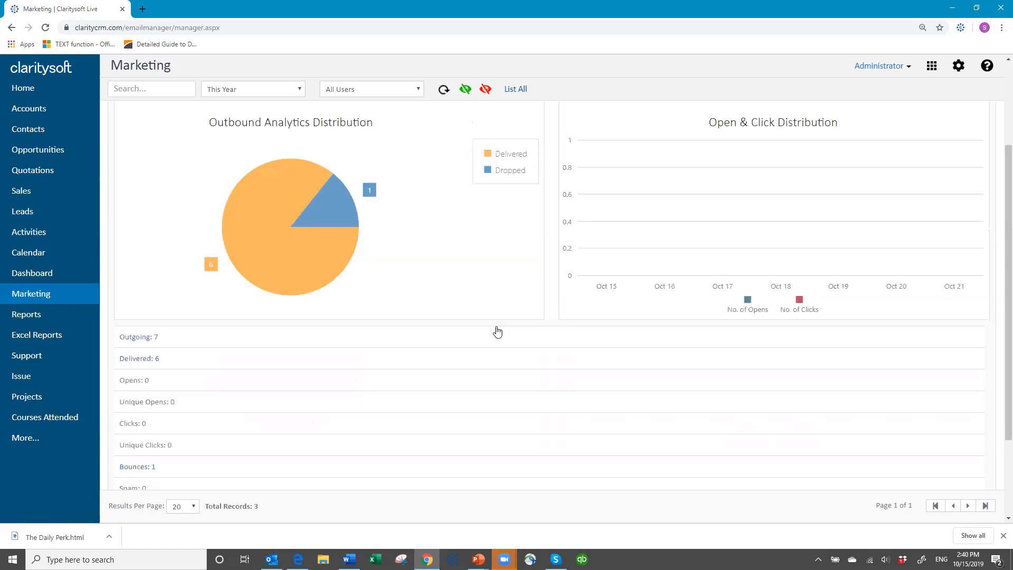
{"action": "scroll", "coordinate": [497, 332], "scroll_direction": "down", "scroll_amount": 2}
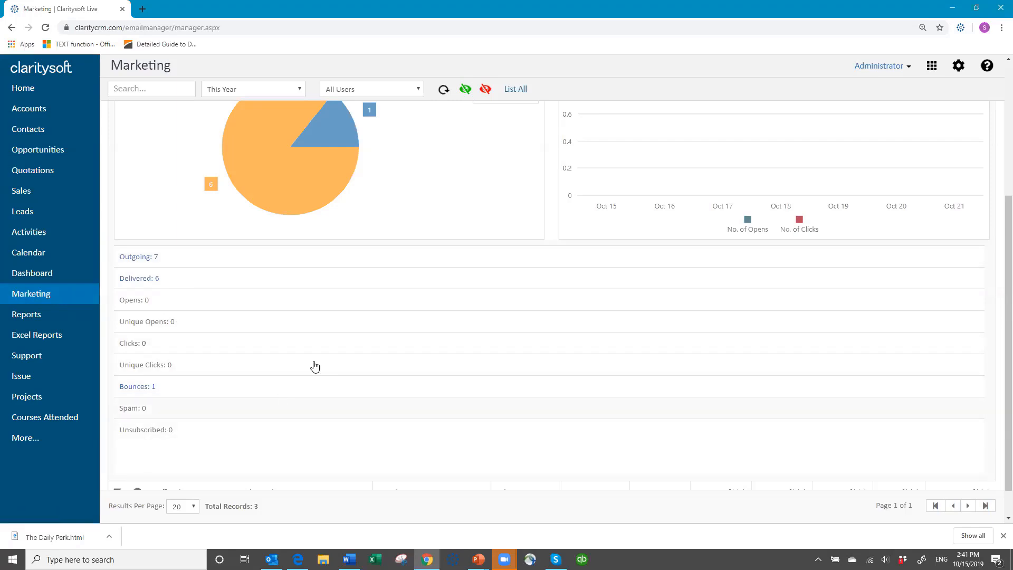
- Review the bounced email details and the 7 outgoing recipients, then return to the newsletter in Outlook
{"action": "left_click", "coordinate": [138, 388]}
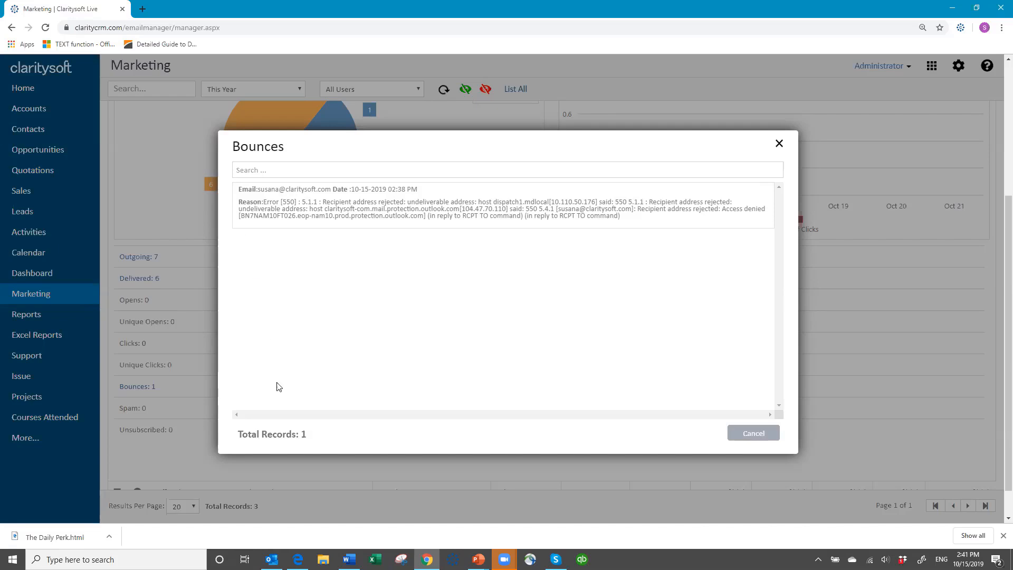
{"action": "left_click", "coordinate": [754, 433]}
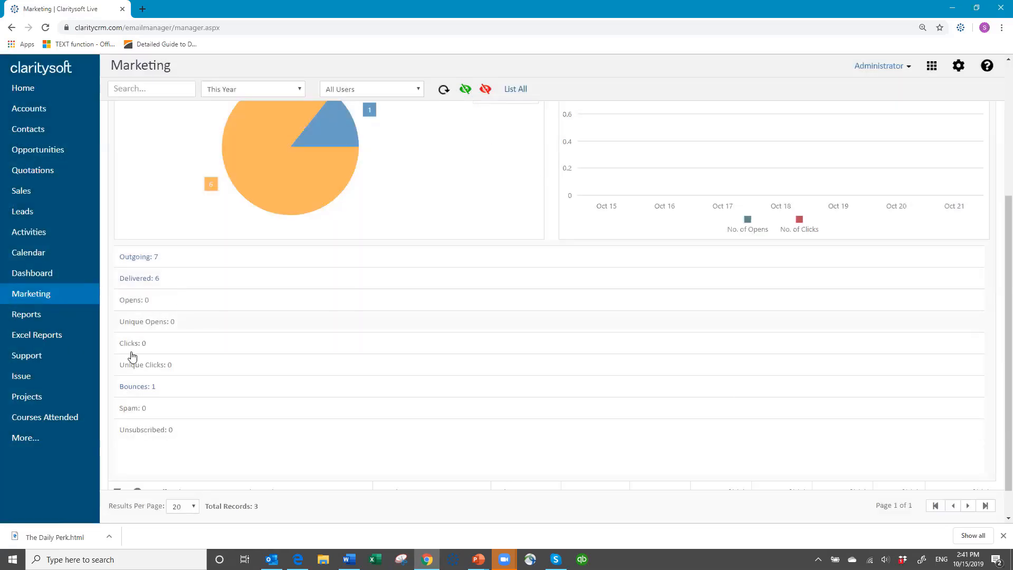
{"action": "left_click", "coordinate": [136, 257]}
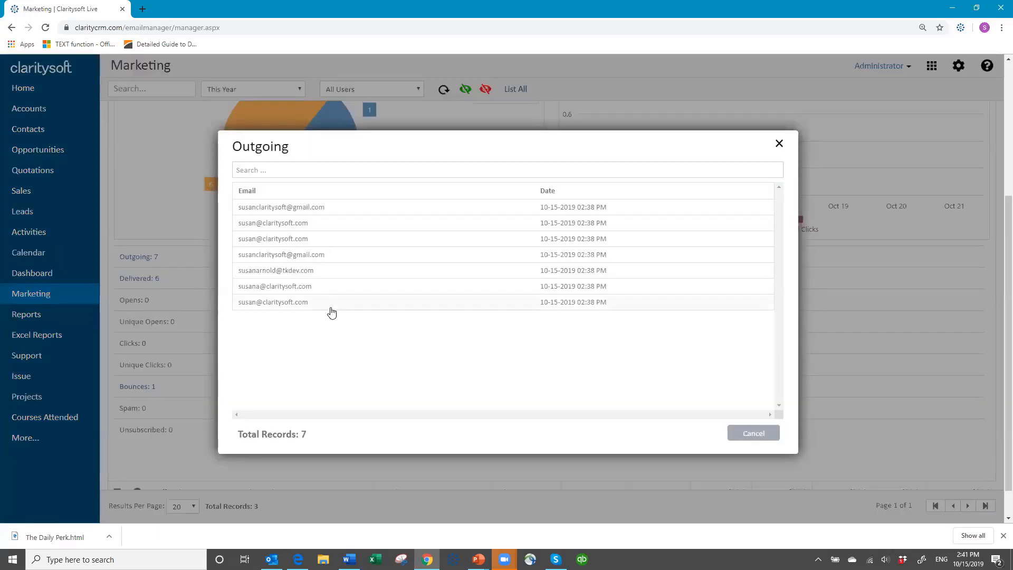
{"action": "left_click", "coordinate": [765, 431]}
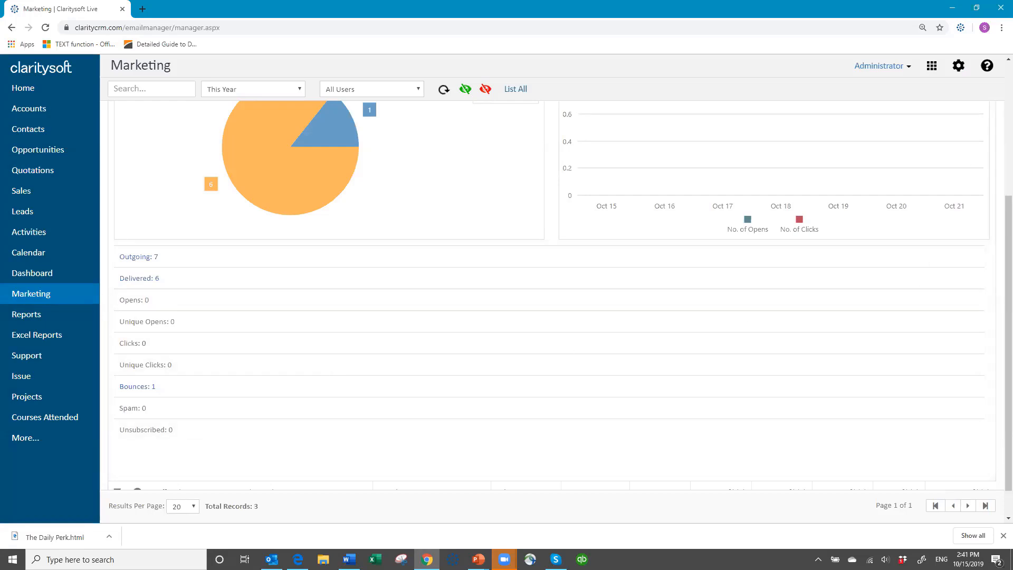
{"action": "key", "text": "alt+Tab"}
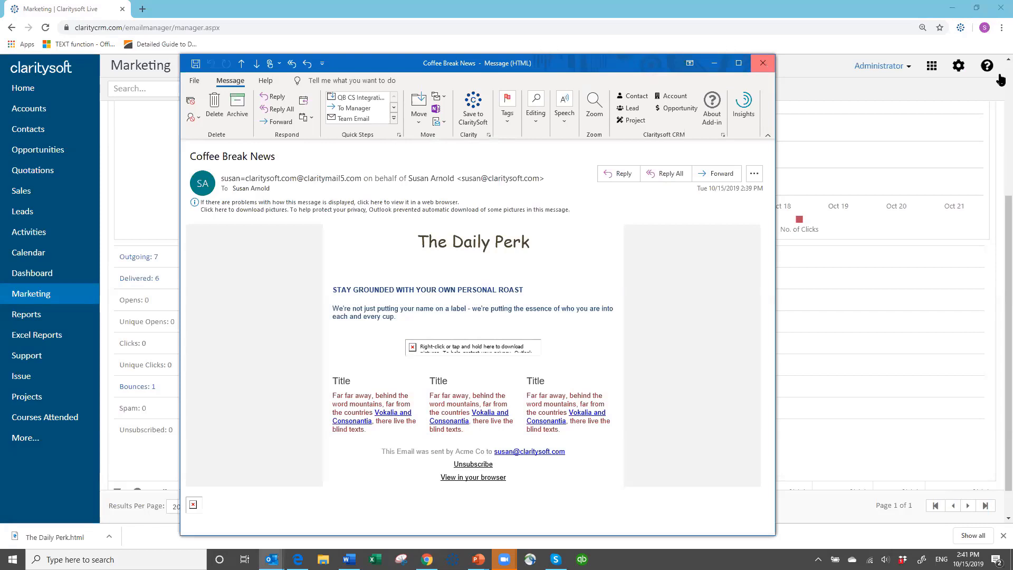
- Close the Coffee Break News message window in Outlook
{"action": "left_click", "coordinate": [763, 63]}
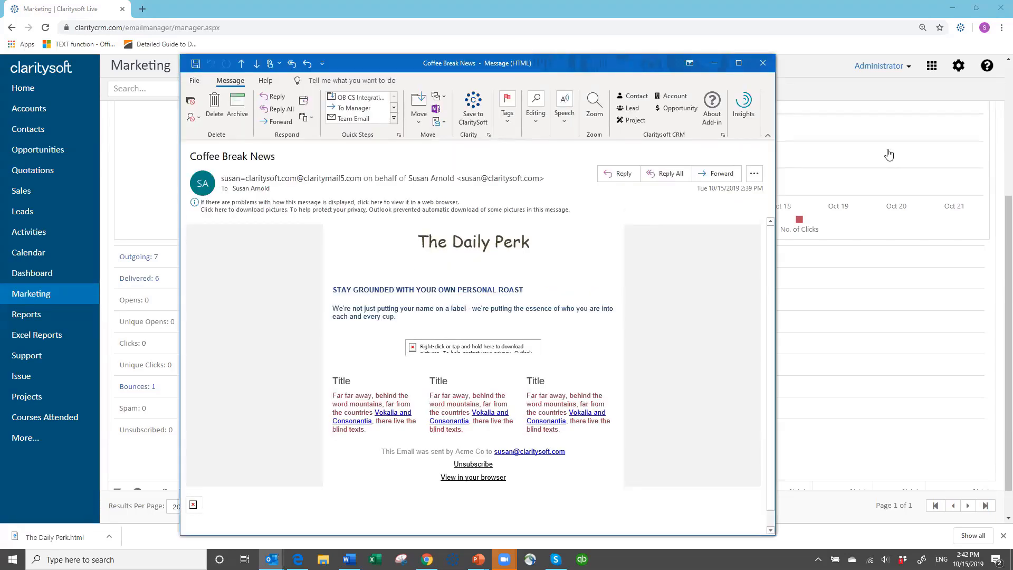
{"action": "left_click", "coordinate": [763, 64]}
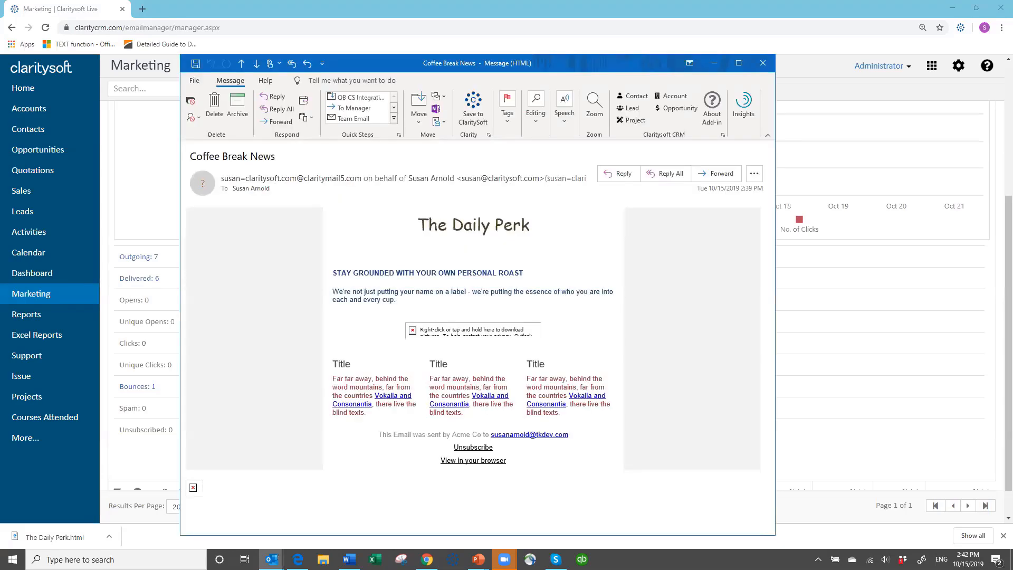
{"action": "left_click", "coordinate": [763, 63]}
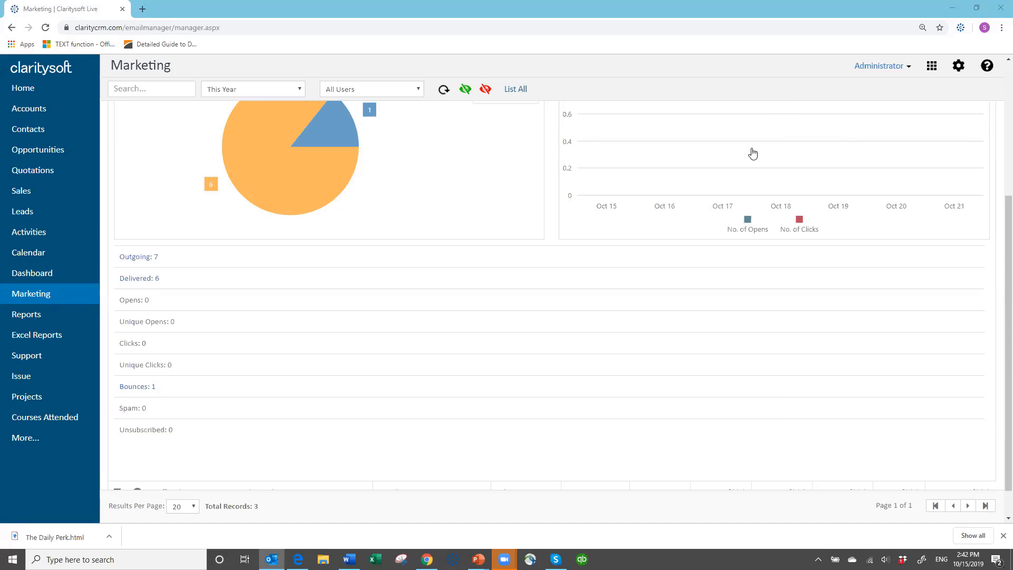
- Refresh the campaign statistics and show the Coffee Break News recipient list
{"action": "scroll", "coordinate": [527, 183], "scroll_direction": "up", "scroll_amount": 4}
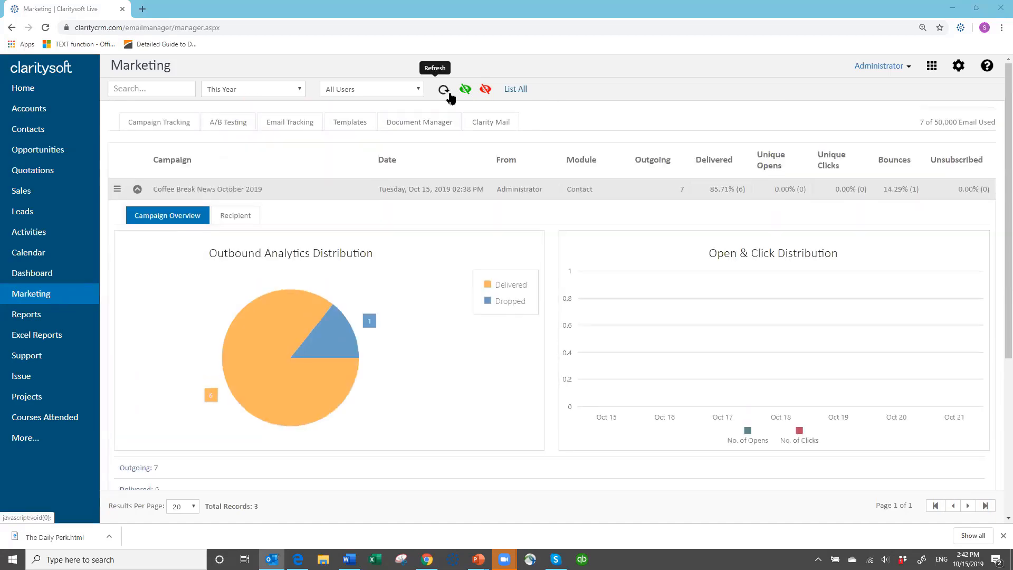
{"action": "left_click", "coordinate": [444, 90]}
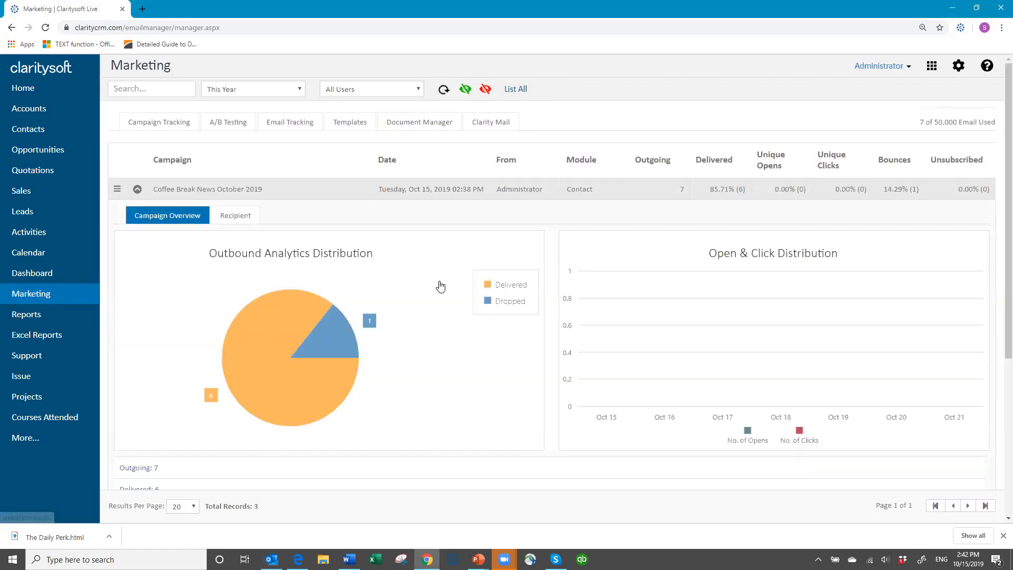
{"action": "scroll", "coordinate": [436, 285], "scroll_direction": "down", "scroll_amount": 2}
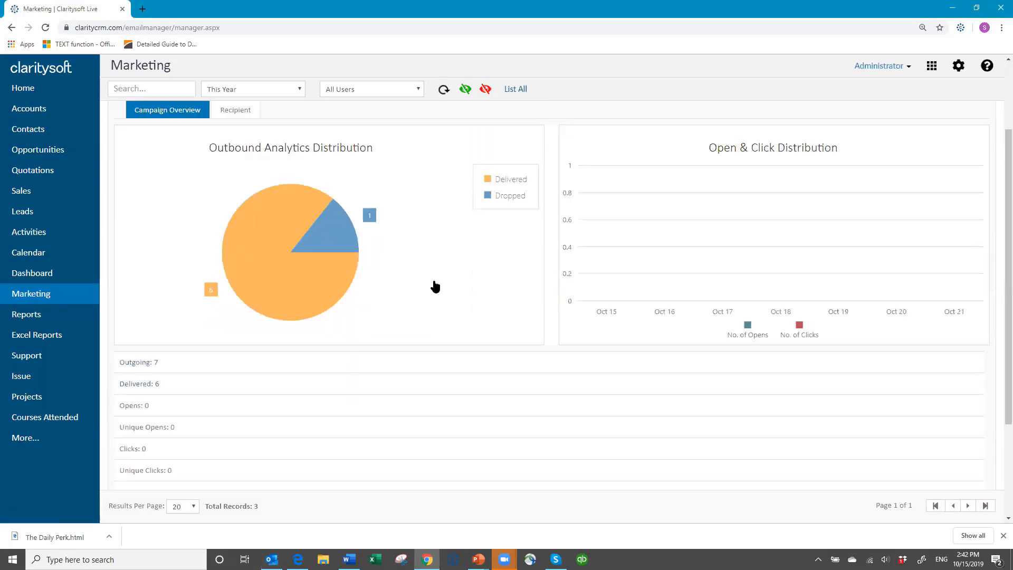
{"action": "scroll", "coordinate": [435, 286], "scroll_direction": "down", "scroll_amount": 1}
{"action": "scroll", "coordinate": [435, 287], "scroll_direction": "down", "scroll_amount": 2}
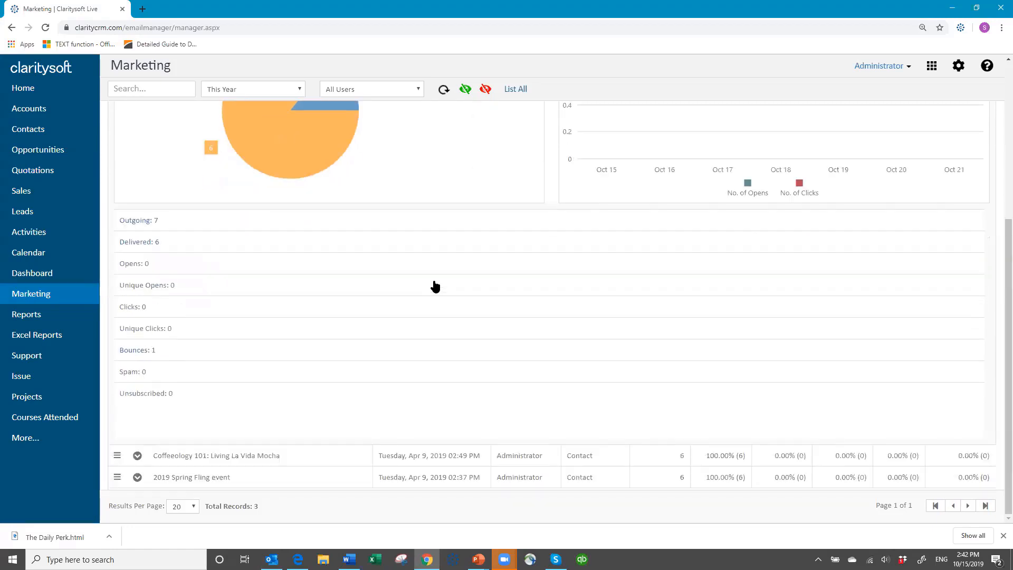
{"action": "scroll", "coordinate": [432, 291], "scroll_direction": "up", "scroll_amount": 5}
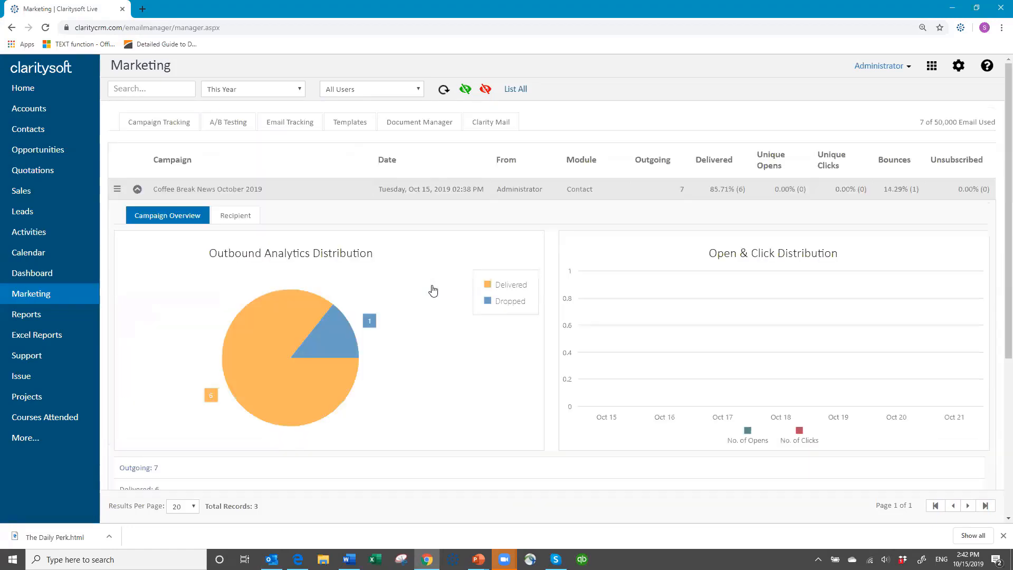
{"action": "left_click", "coordinate": [237, 217]}
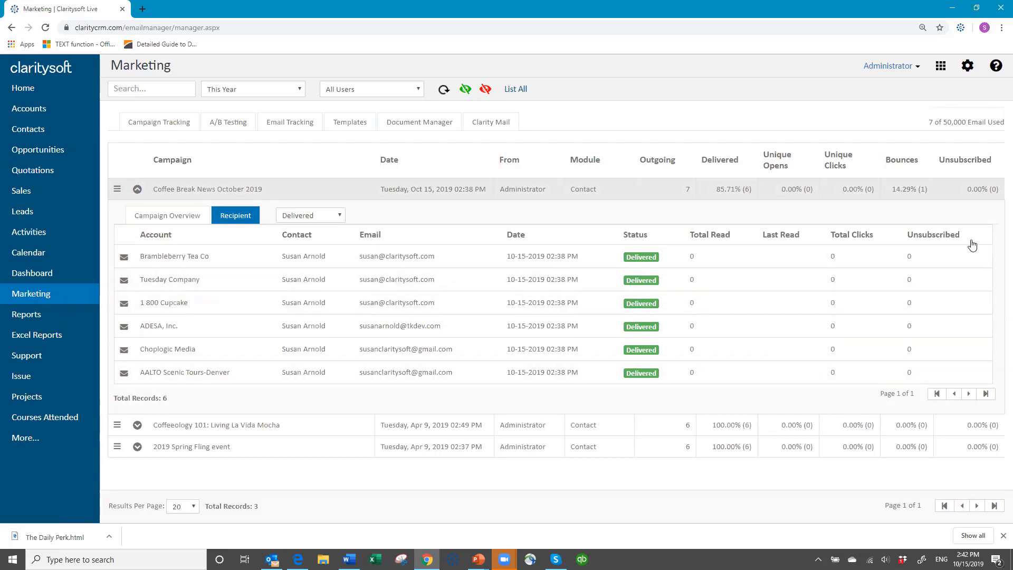
- Filter recipients by Delivered, Bounced, Dropped, Read and Clicks, then All, and collapse the details
{"action": "left_click", "coordinate": [337, 214]}
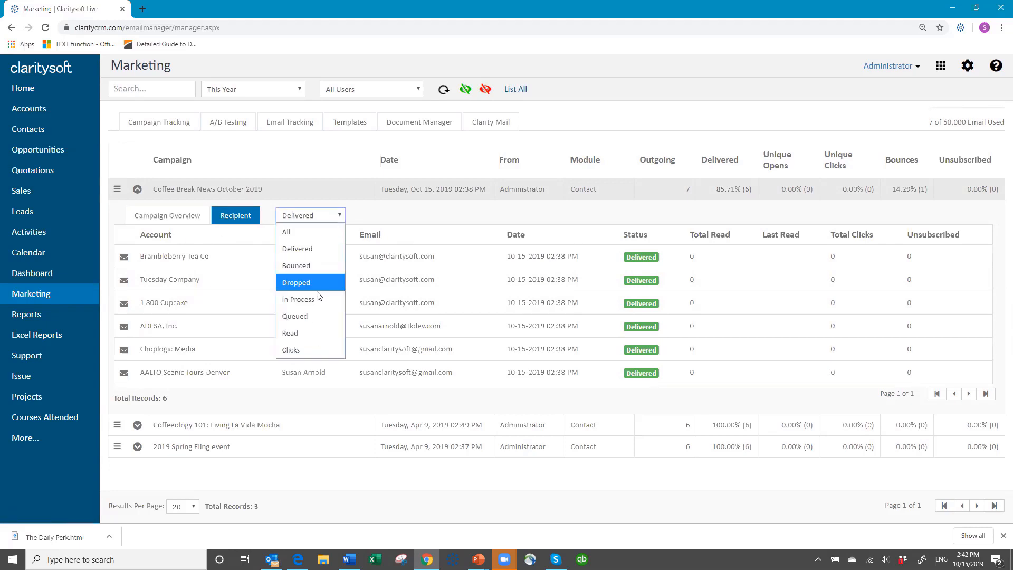
{"action": "left_click", "coordinate": [322, 249]}
{"action": "left_click", "coordinate": [337, 215]}
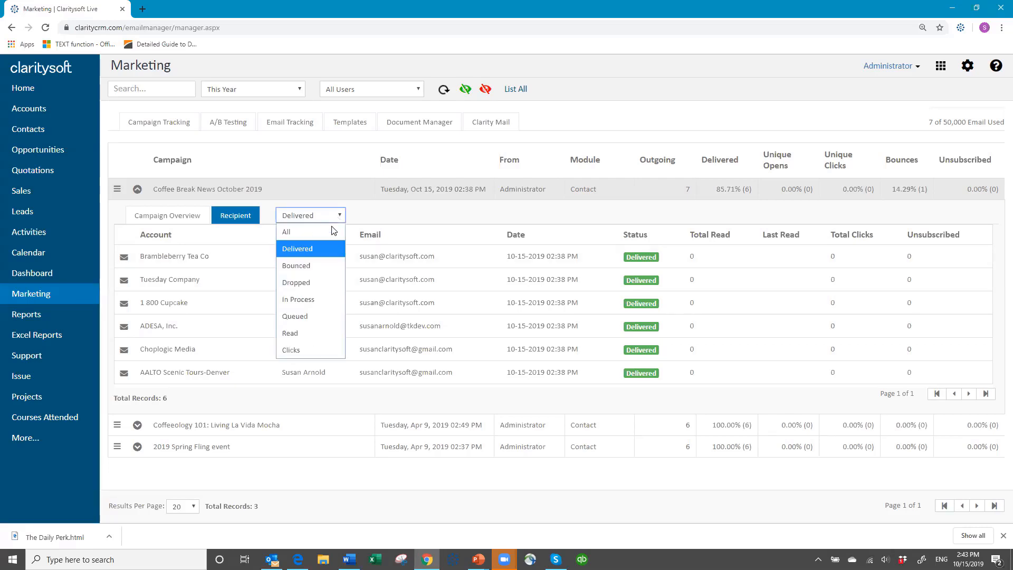
{"action": "left_click", "coordinate": [319, 266]}
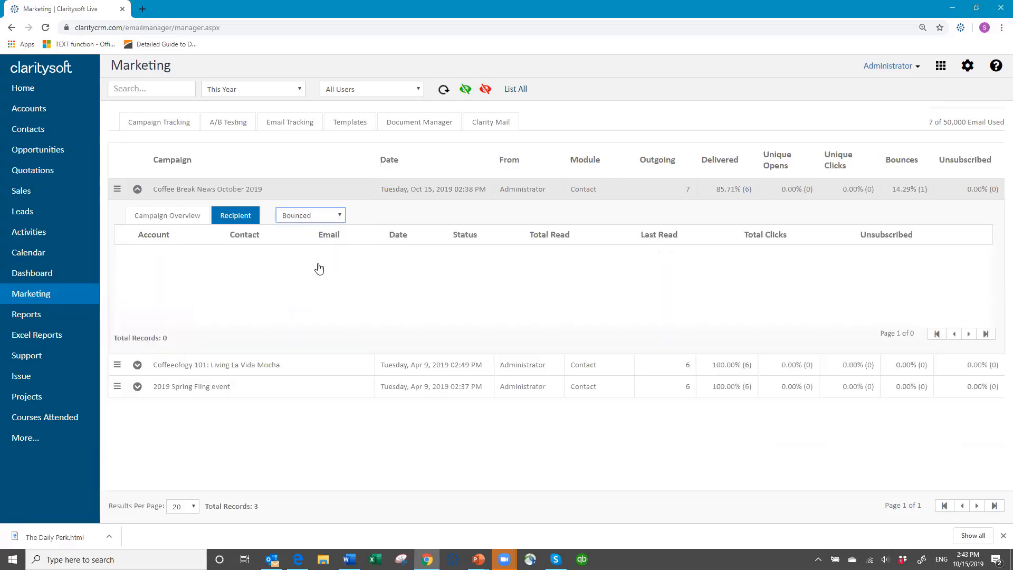
{"action": "left_click", "coordinate": [339, 216]}
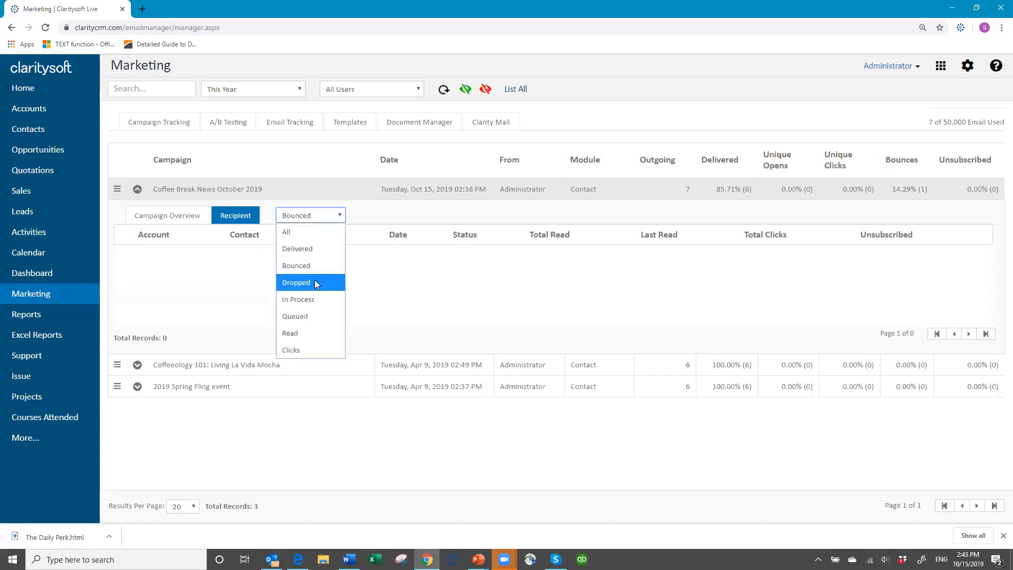
{"action": "left_click", "coordinate": [316, 283]}
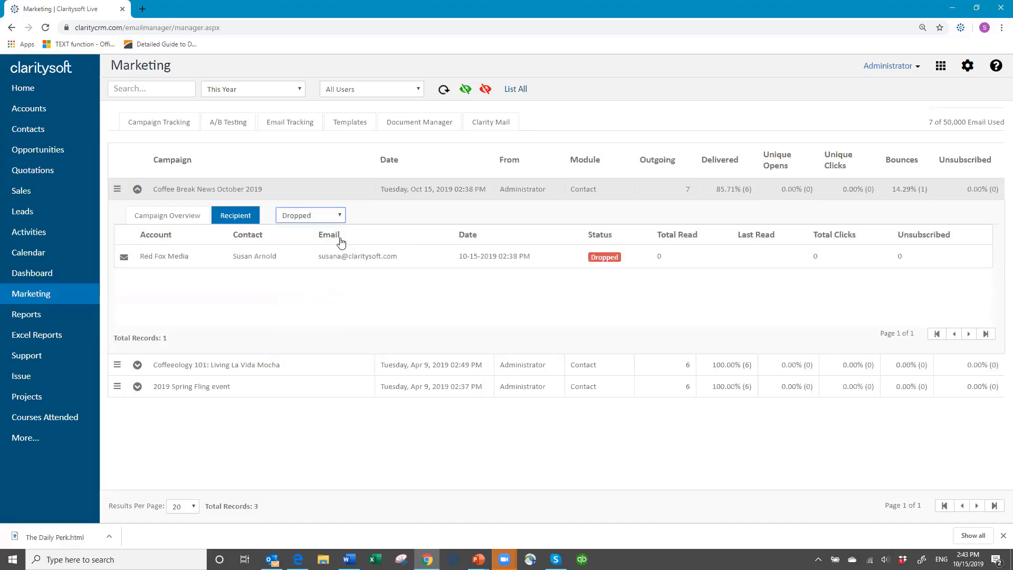
{"action": "left_click", "coordinate": [339, 215]}
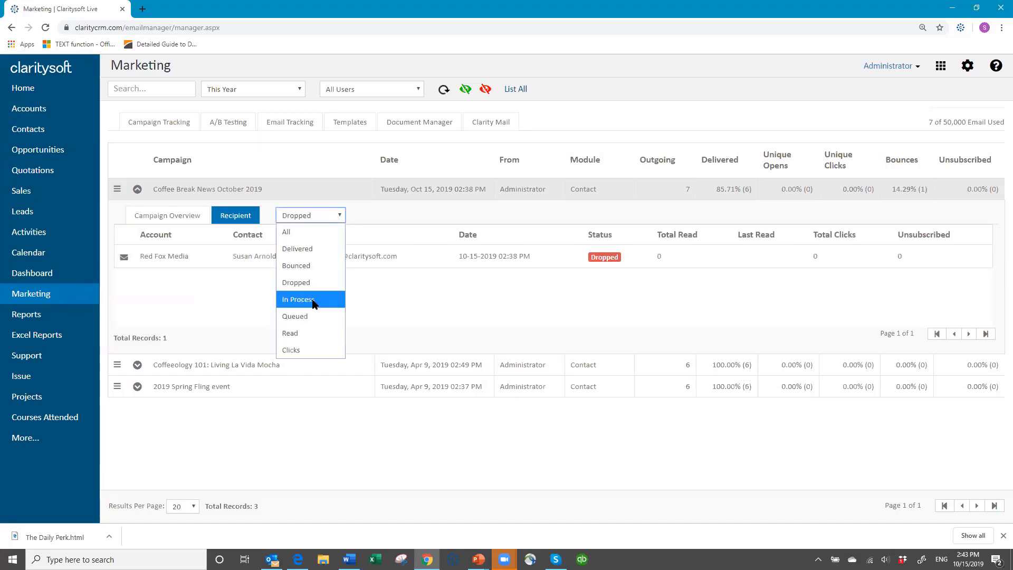
{"action": "left_click", "coordinate": [316, 332]}
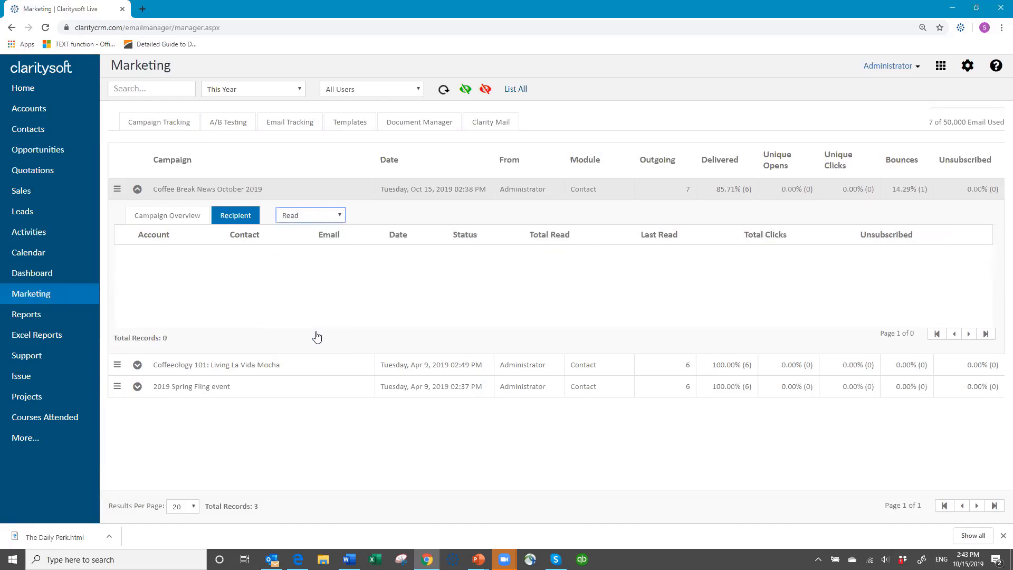
{"action": "left_click", "coordinate": [339, 215]}
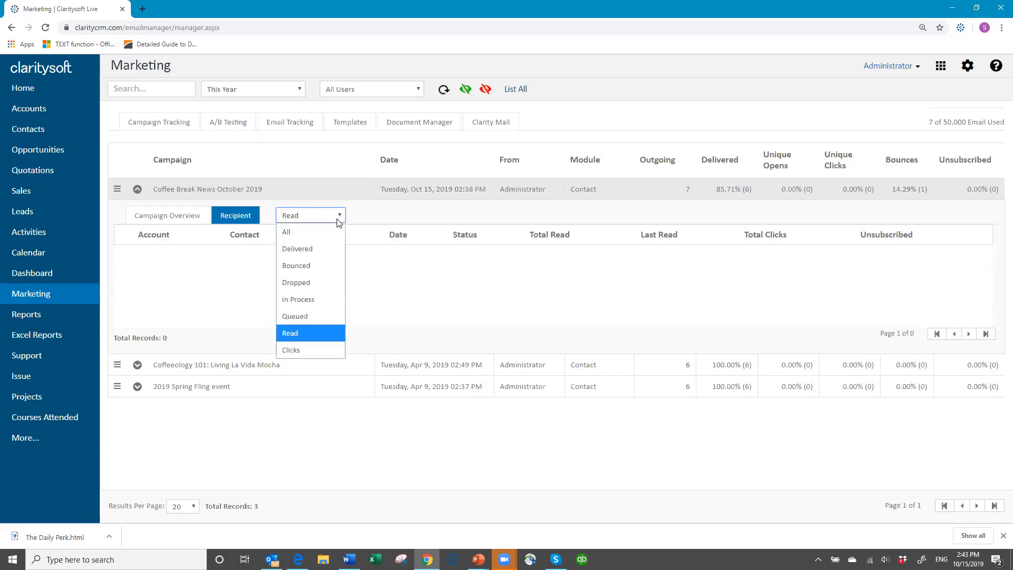
{"action": "left_click", "coordinate": [296, 351]}
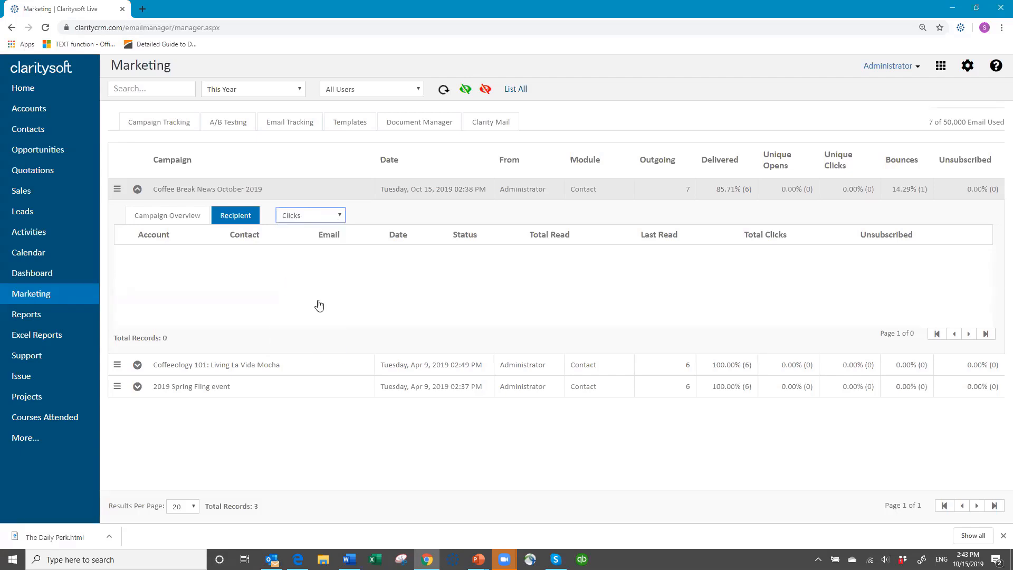
{"action": "left_click", "coordinate": [340, 217]}
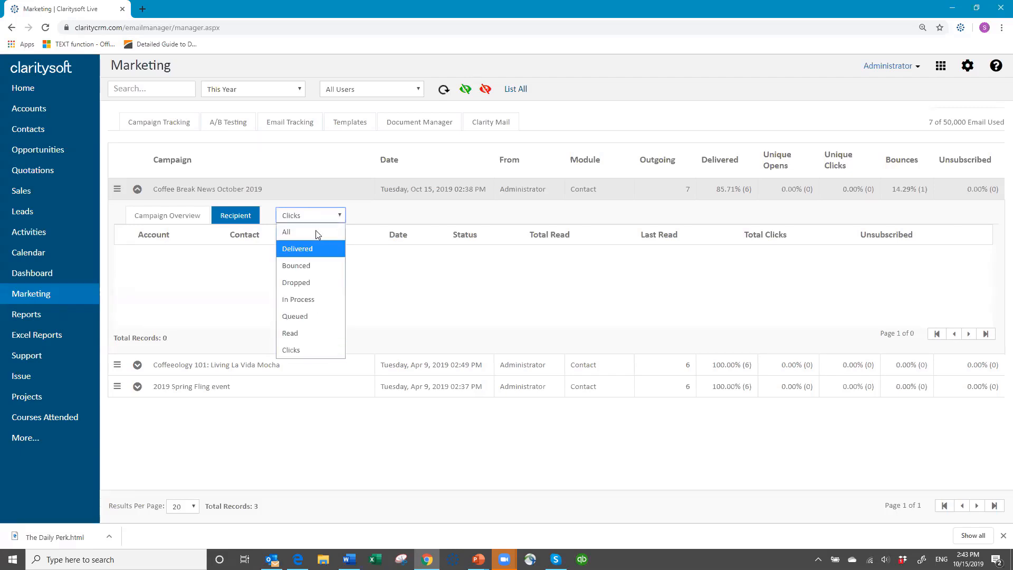
{"action": "left_click", "coordinate": [318, 234]}
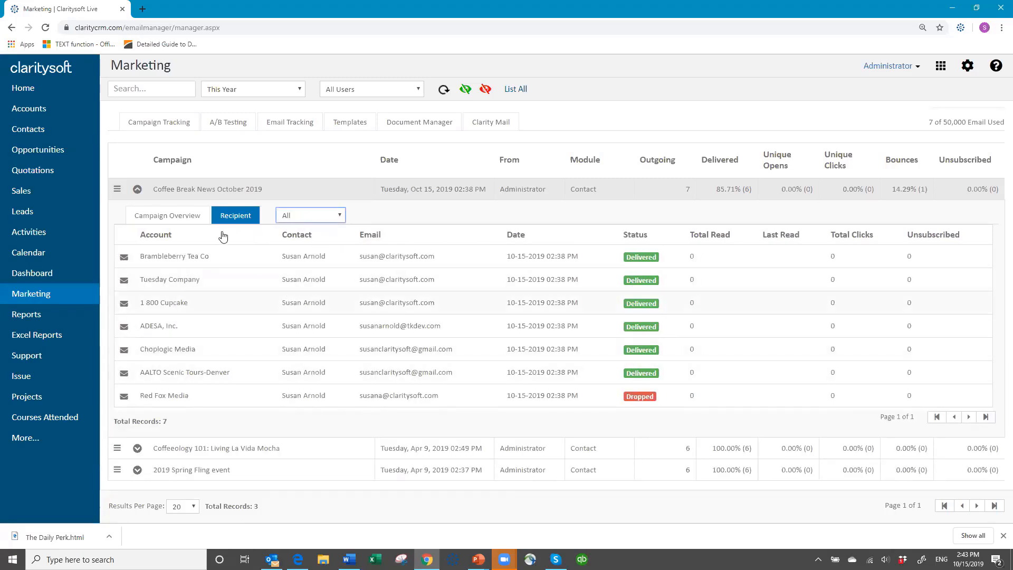
{"action": "left_click", "coordinate": [136, 189]}
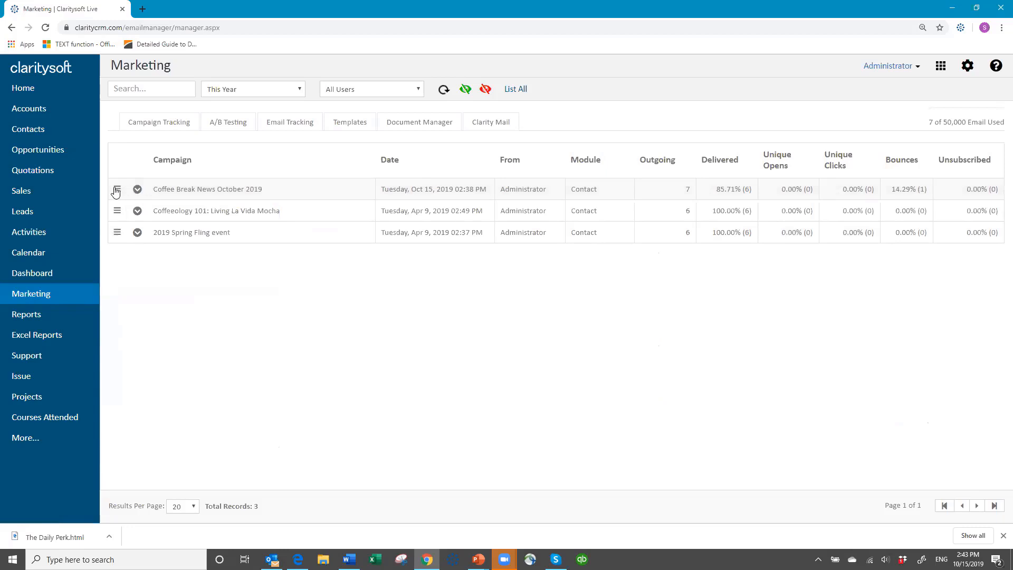
- List the contacts of every status who were sent Coffee Break News October 2019
{"action": "left_click", "coordinate": [117, 191]}
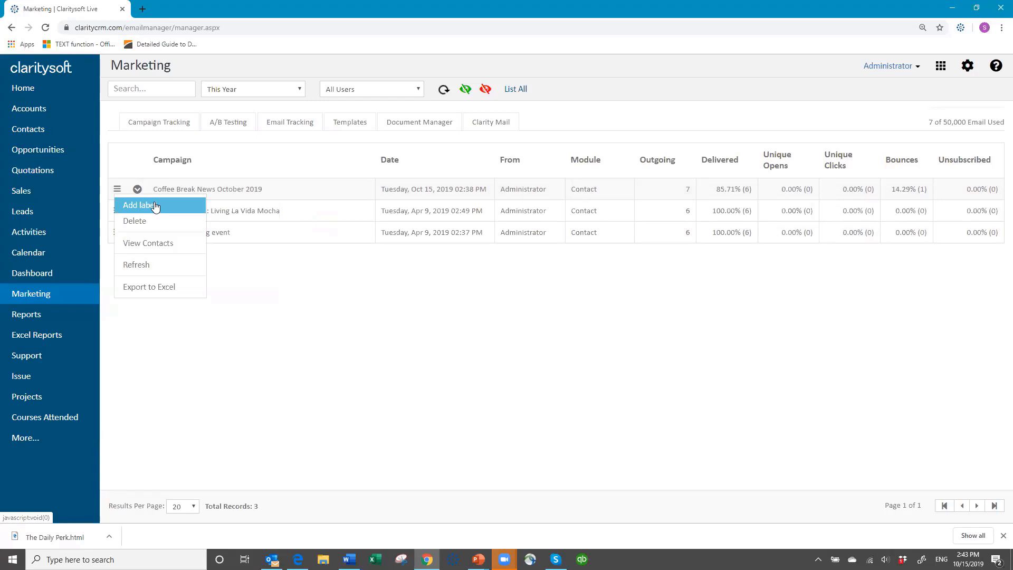
{"action": "left_click", "coordinate": [169, 244]}
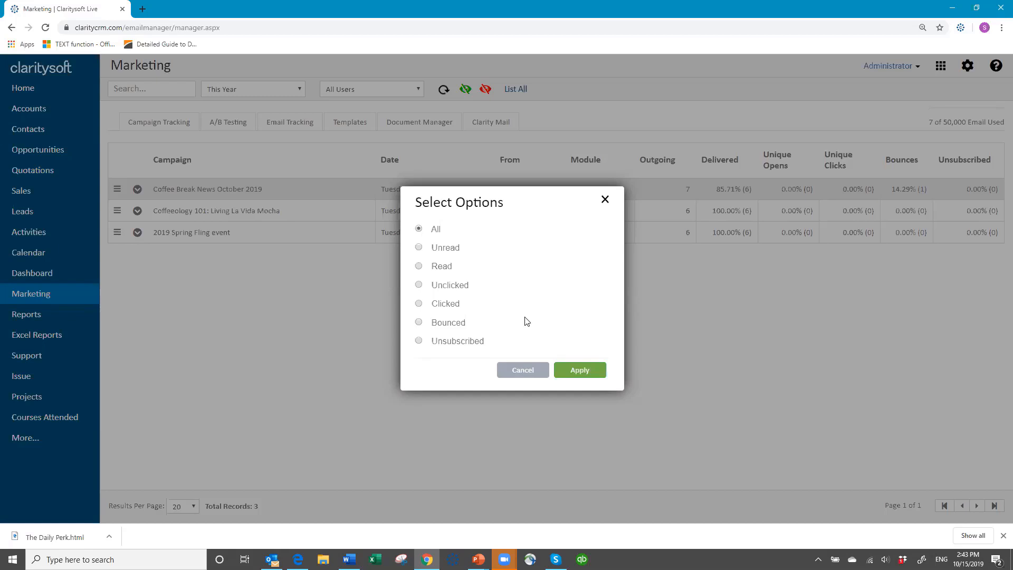
{"action": "left_click", "coordinate": [581, 371]}
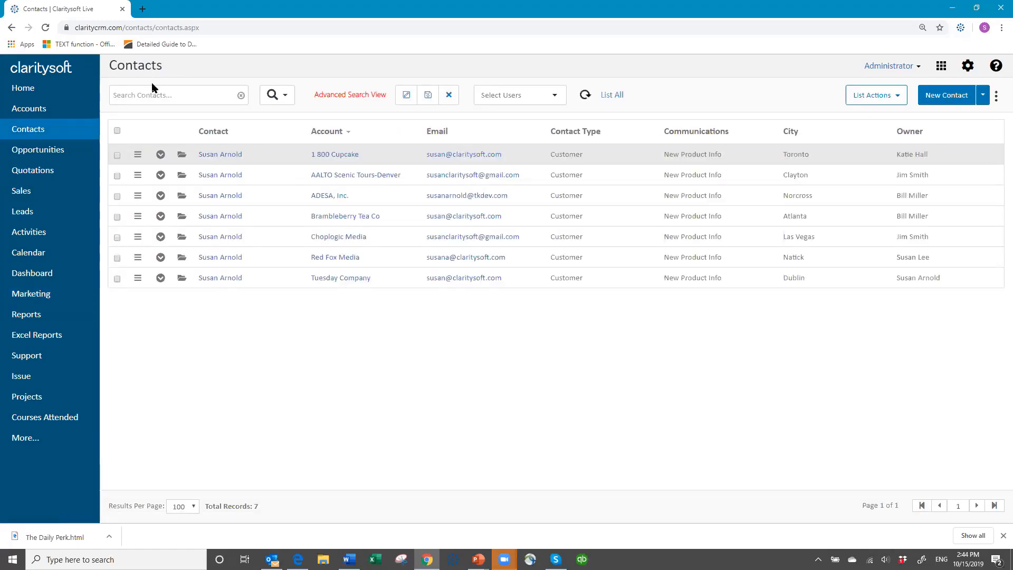
- Cancel the advanced contact search and return to Marketing's Campaign Tracking
{"action": "left_click", "coordinate": [449, 96]}
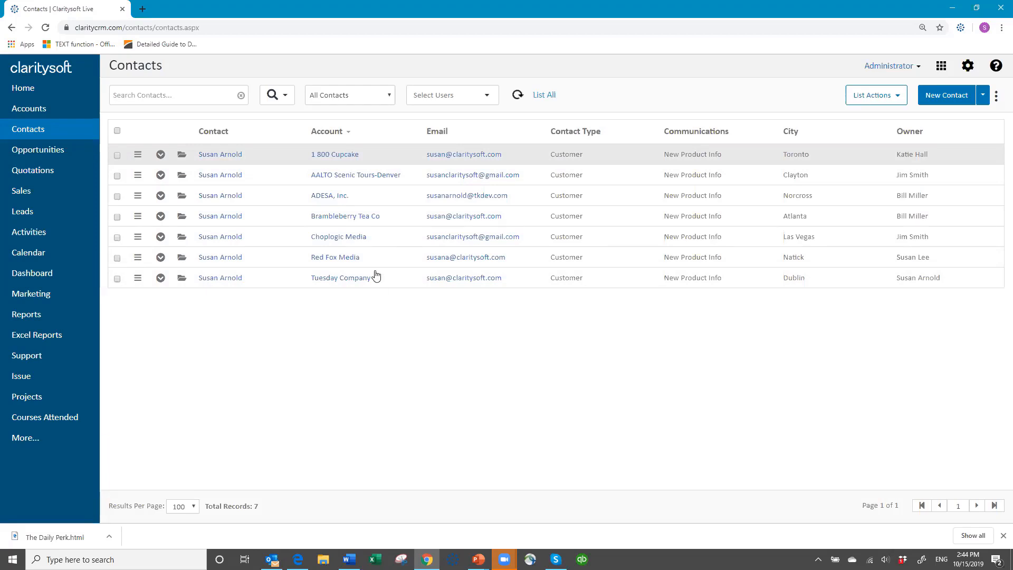
{"action": "left_click", "coordinate": [41, 298]}
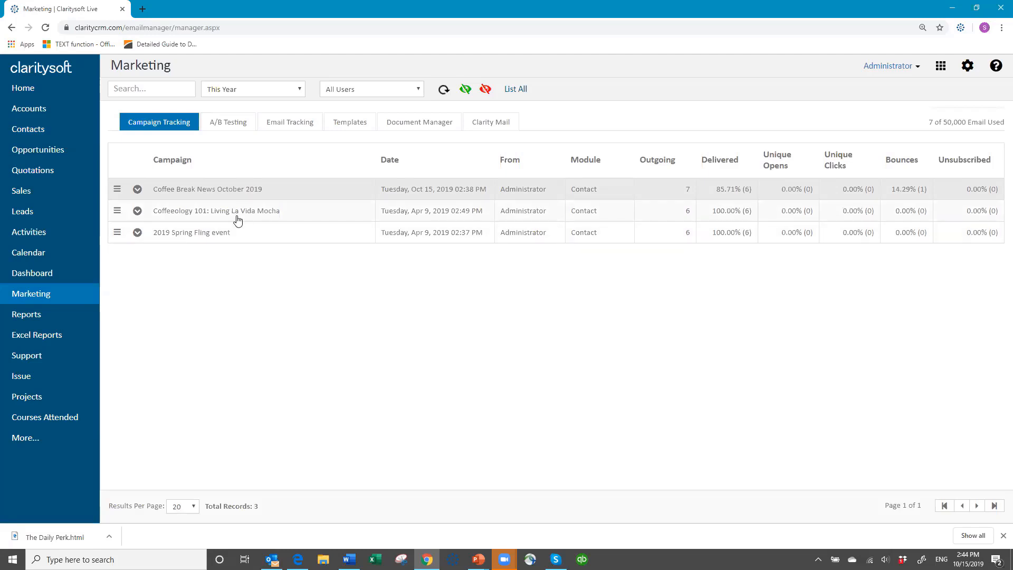
- Filter campaigns by This Week, then Scheduled, back to This Year, and go to A/B Testing
{"action": "left_click", "coordinate": [302, 92]}
{"action": "left_click", "coordinate": [283, 107]}
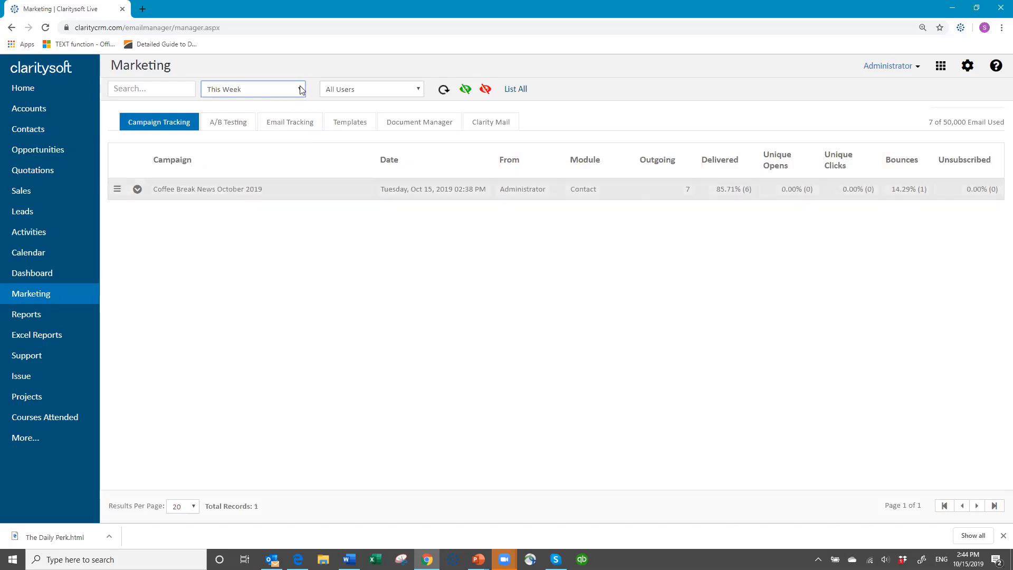
{"action": "left_click", "coordinate": [300, 92]}
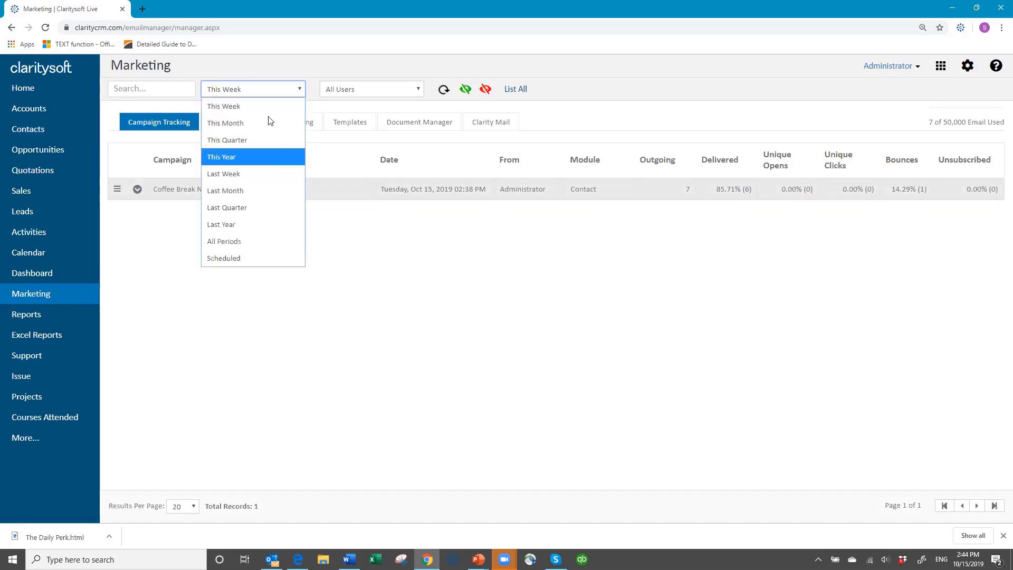
{"action": "left_click", "coordinate": [250, 258]}
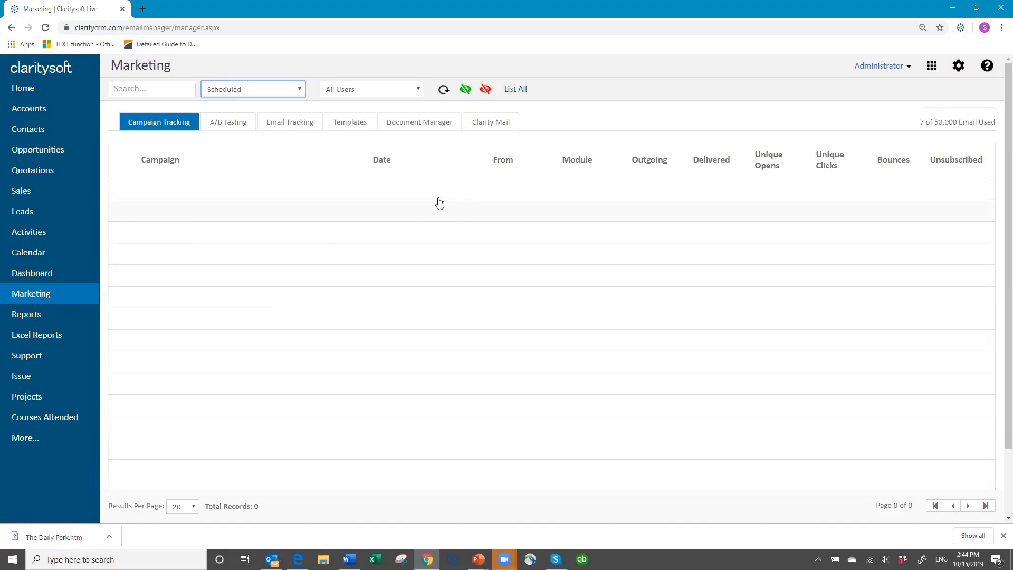
{"action": "left_click", "coordinate": [300, 90]}
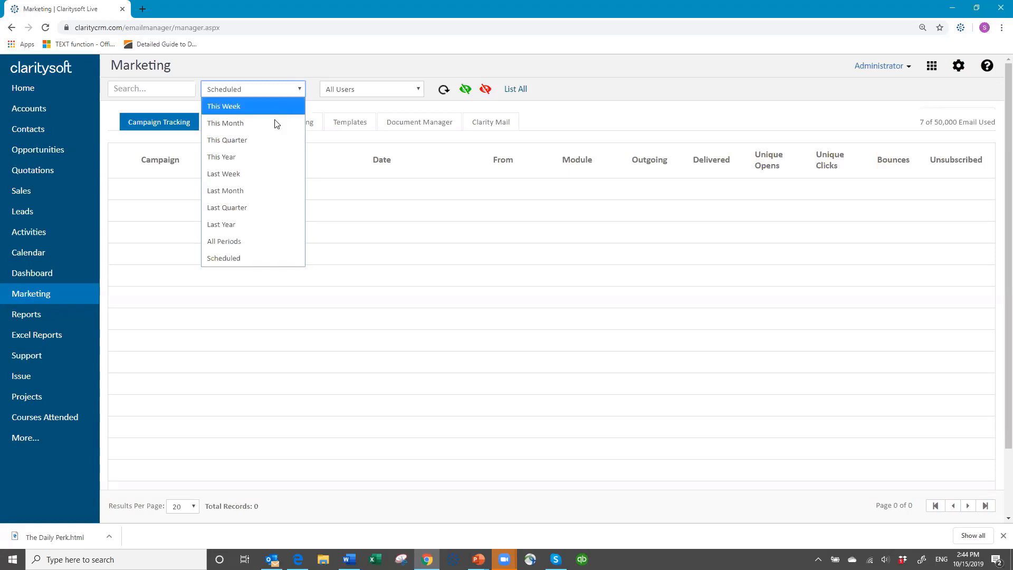
{"action": "left_click", "coordinate": [266, 156]}
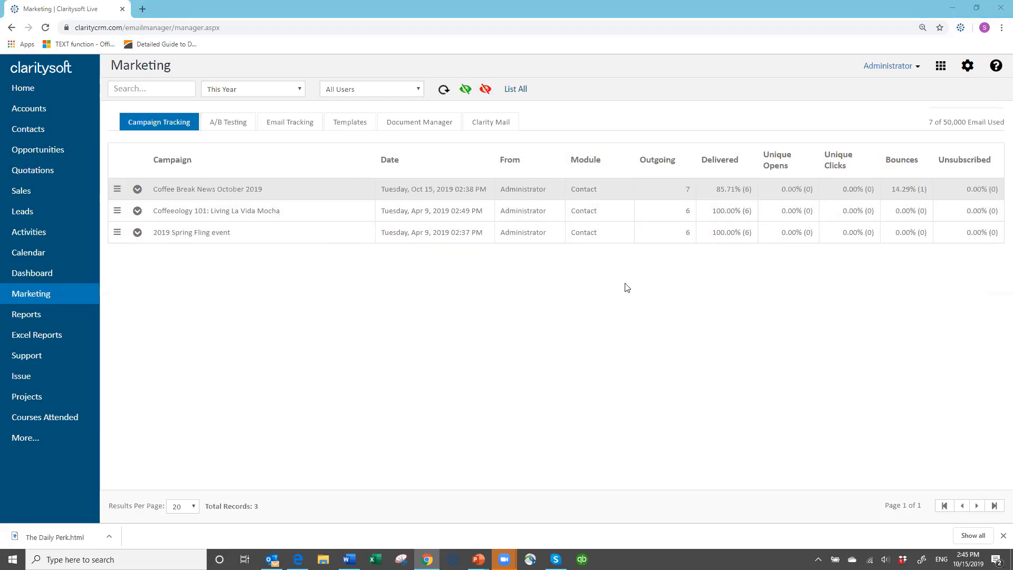
{"action": "left_click", "coordinate": [237, 125]}
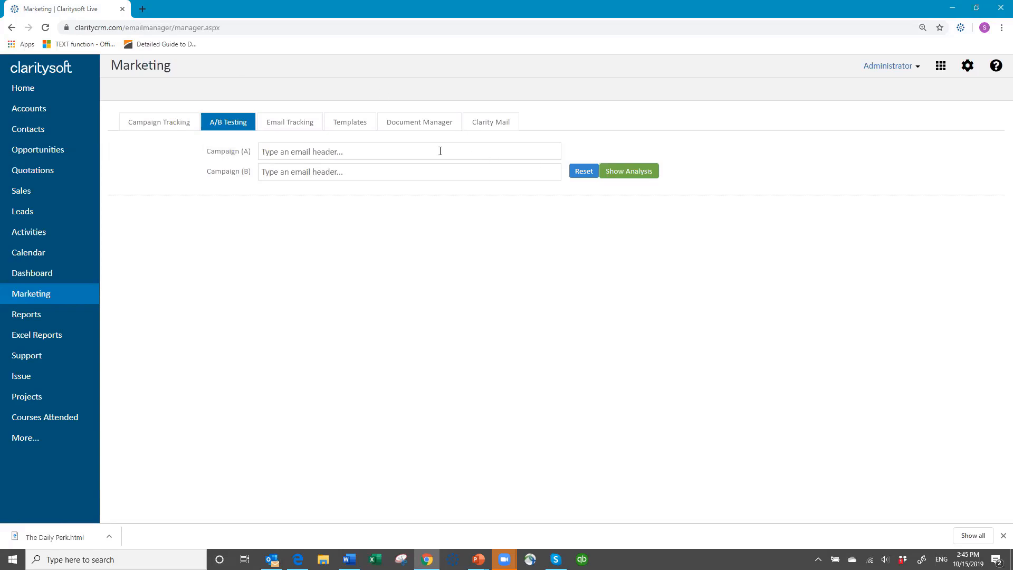
- Compare Coffee Break News October 2019 (A) against Coffeeology 101: Living La Vida Mocha (B) and review the charts
{"action": "left_click", "coordinate": [282, 151]}
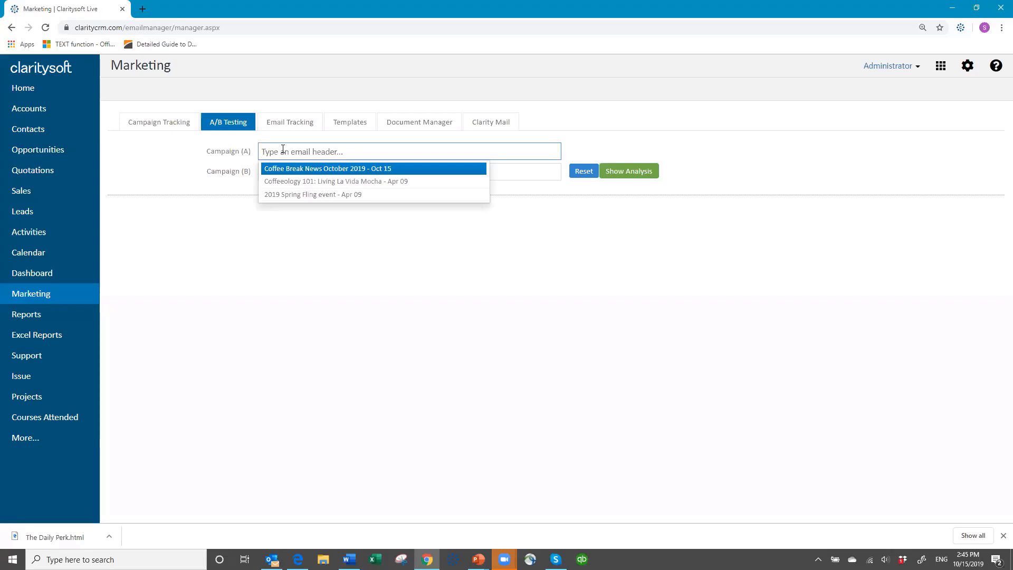
{"action": "left_click", "coordinate": [309, 168]}
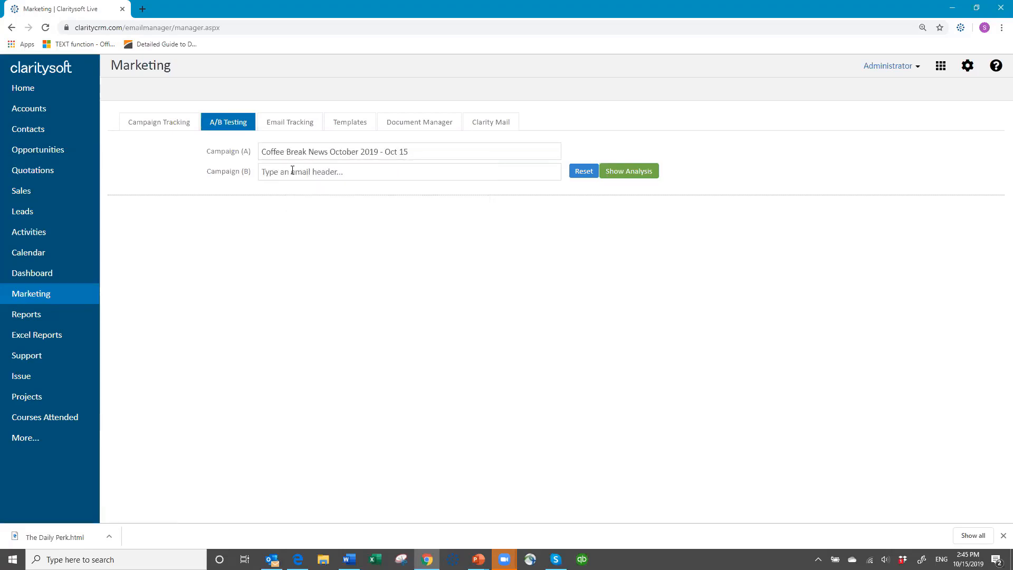
{"action": "left_click", "coordinate": [290, 172]}
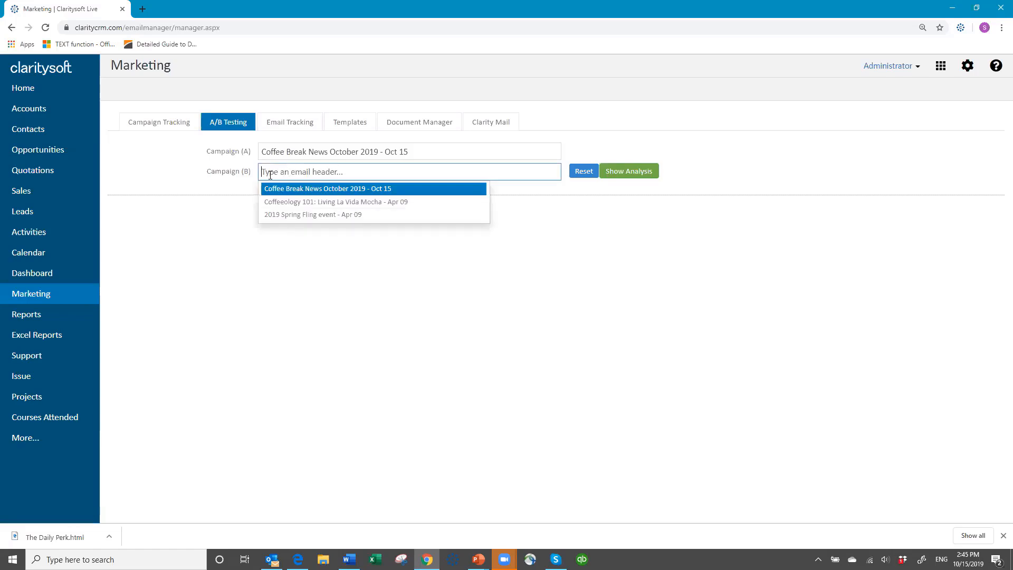
{"action": "left_click", "coordinate": [346, 198]}
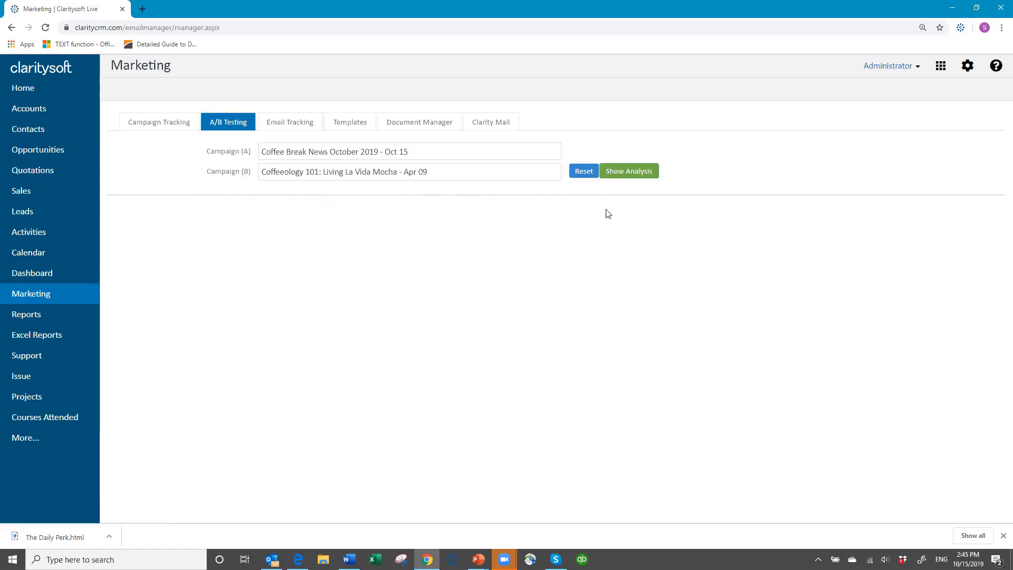
{"action": "left_click", "coordinate": [629, 174]}
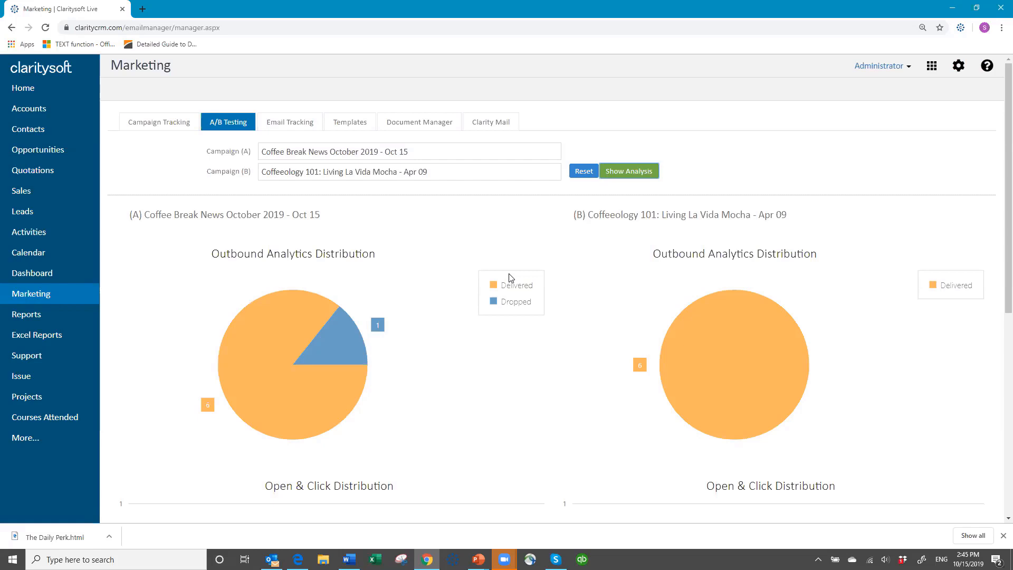
{"action": "scroll", "coordinate": [577, 376], "scroll_direction": "down", "scroll_amount": 2}
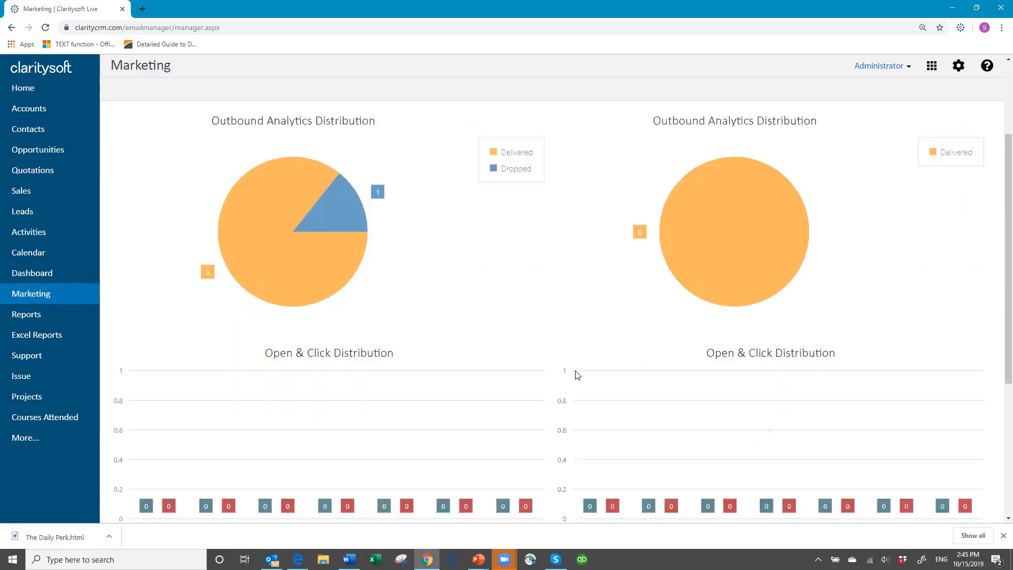
{"action": "scroll", "coordinate": [577, 375], "scroll_direction": "down", "scroll_amount": 4}
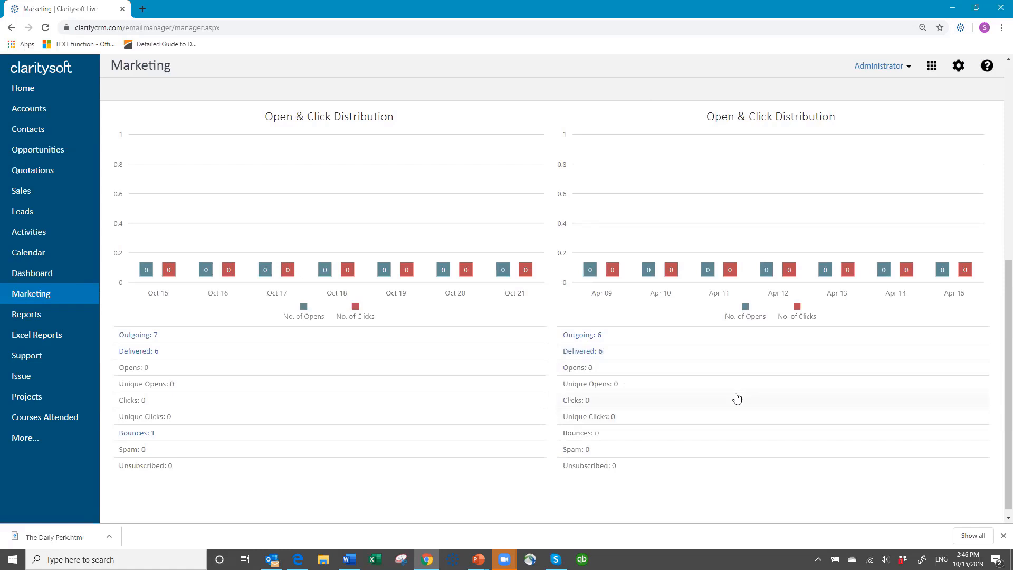
{"action": "scroll", "coordinate": [737, 397], "scroll_direction": "up", "scroll_amount": 6}
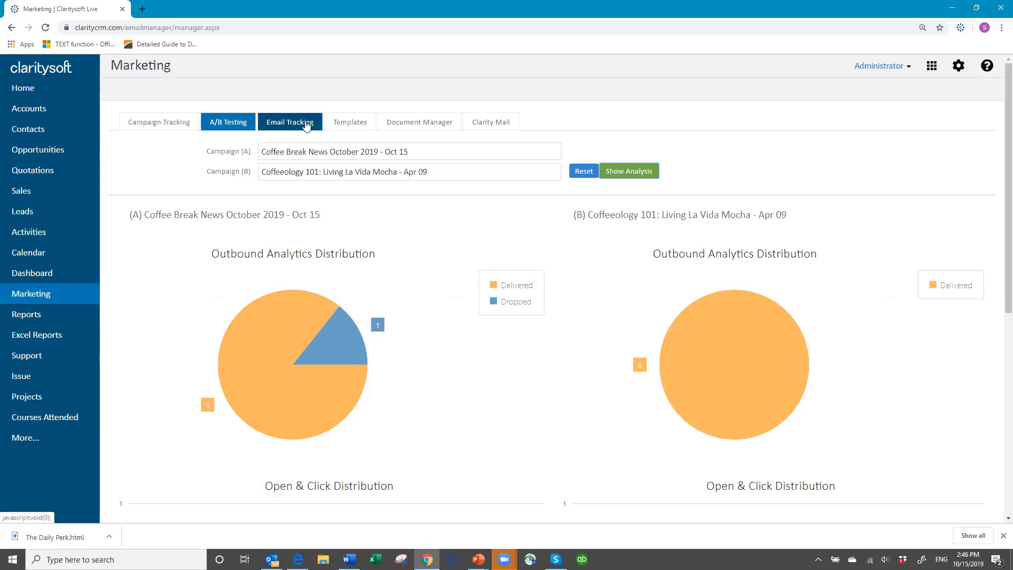
- Switch to Marketing's Document Manager to see the Promotional materials folder
{"action": "left_click", "coordinate": [409, 126]}
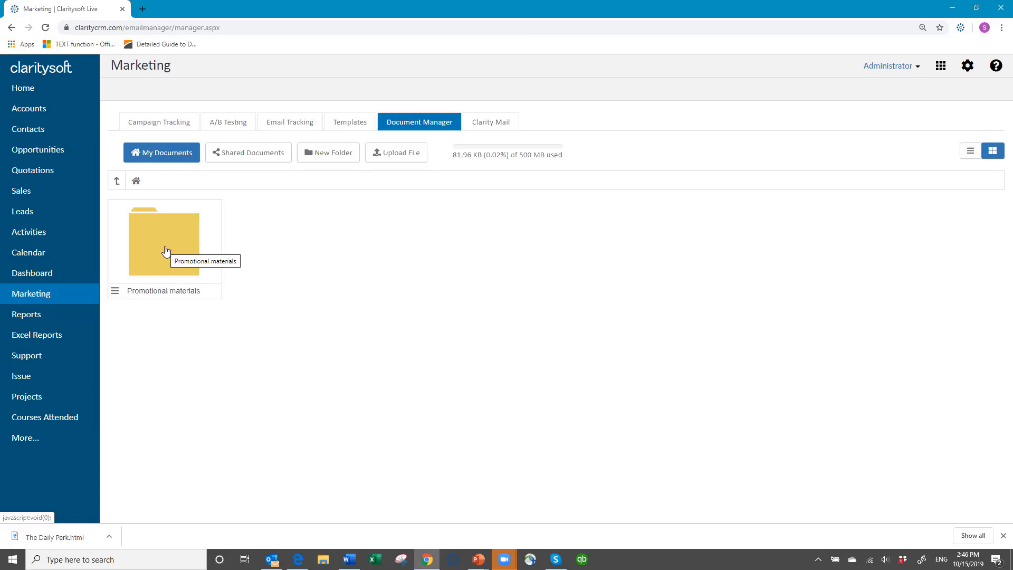
- Upload Claritysoft_Resource Guide.pdf from the computer and save it to the Document Manager
{"action": "left_click", "coordinate": [397, 154]}
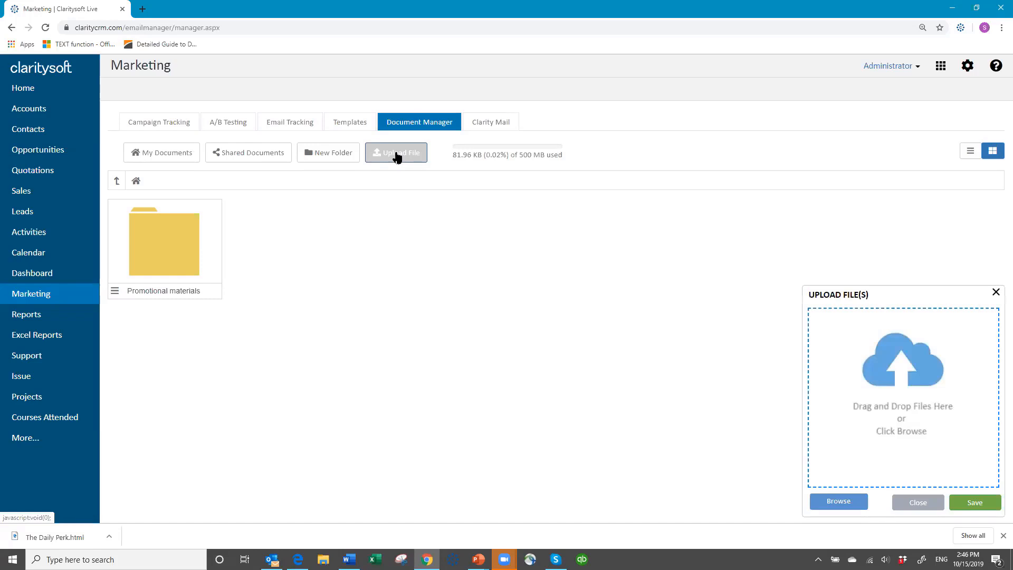
{"action": "left_click", "coordinate": [843, 507]}
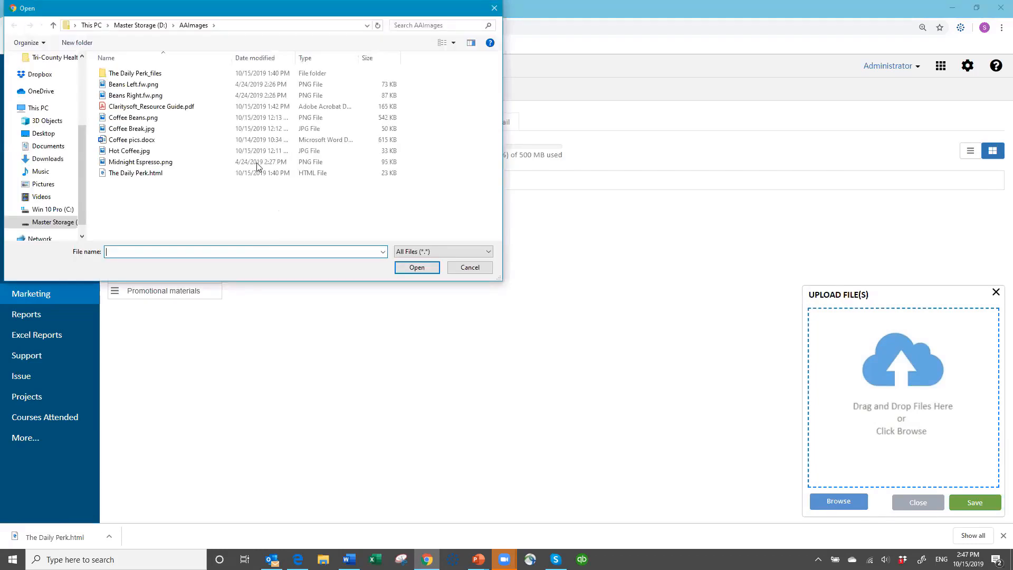
{"action": "left_click", "coordinate": [190, 106]}
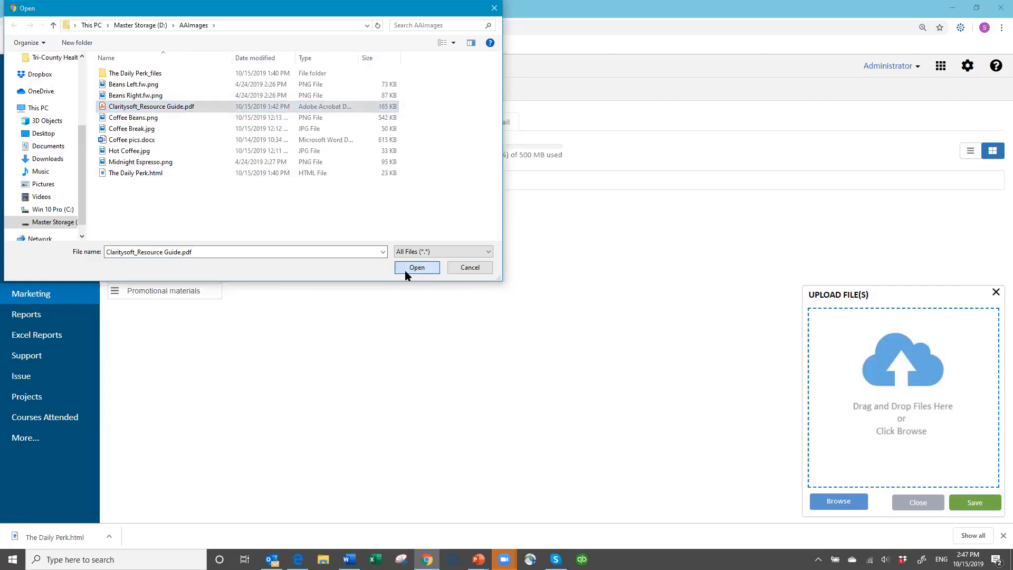
{"action": "left_click", "coordinate": [410, 272]}
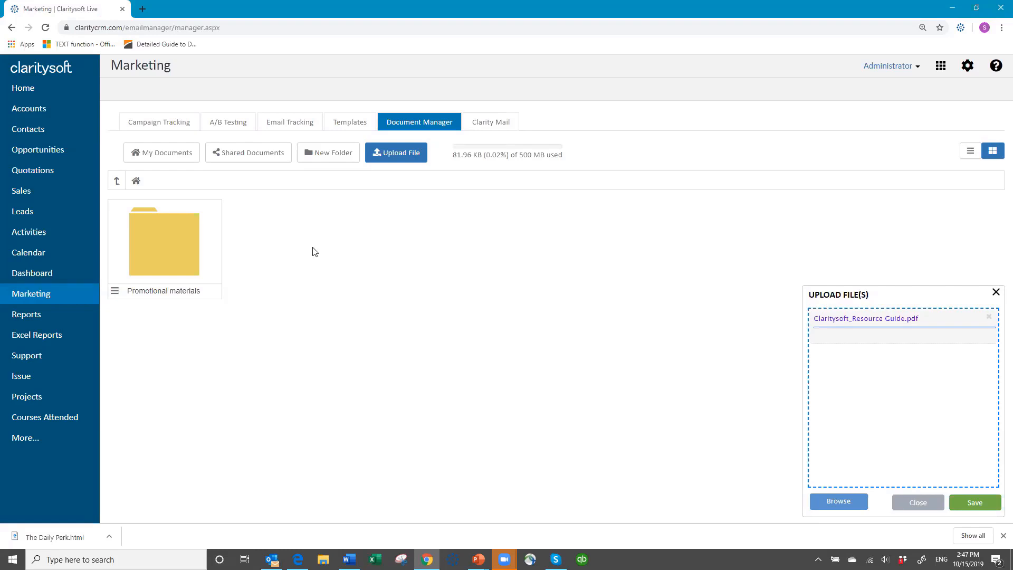
{"action": "left_click", "coordinate": [970, 503]}
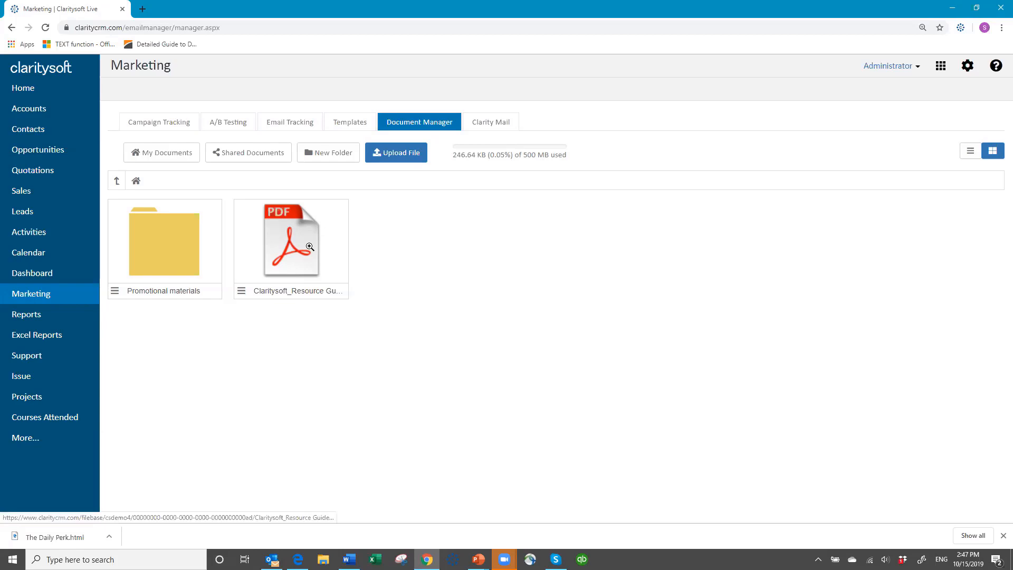
- Email the Resource Guide PDF to the contact's email address and dismiss the 'Email sent successfully' alert
{"action": "left_click", "coordinate": [241, 293]}
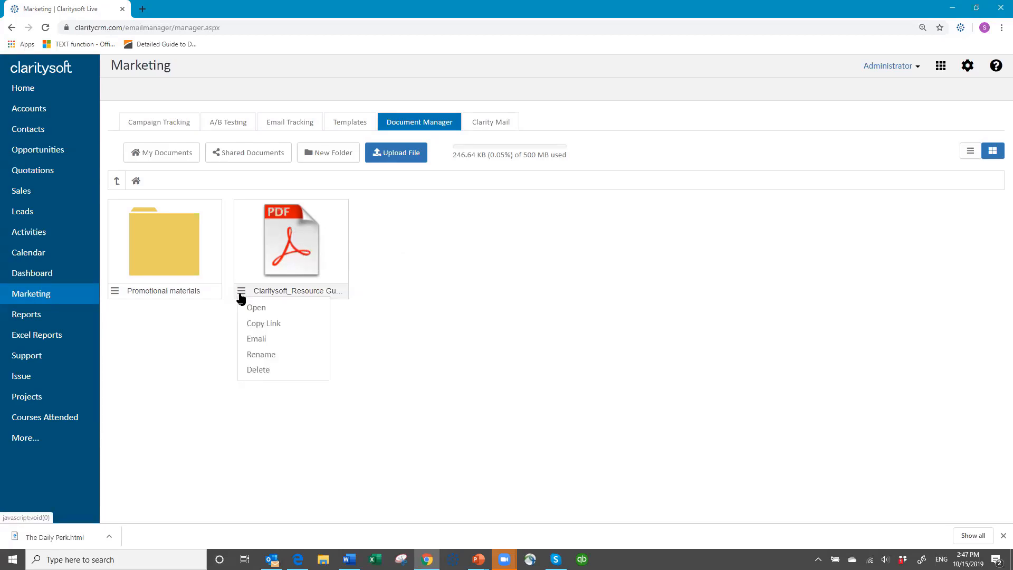
{"action": "left_click", "coordinate": [268, 343]}
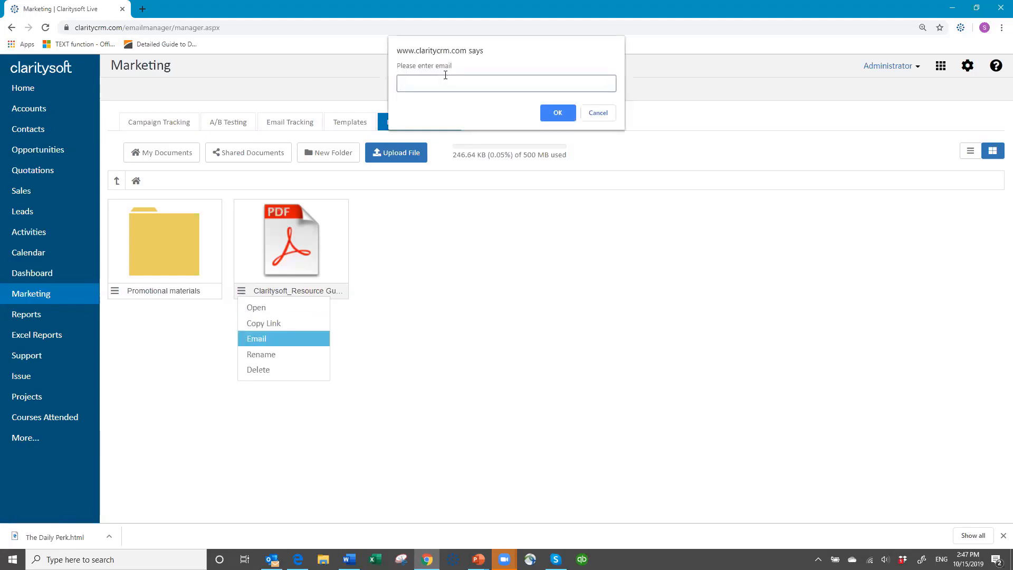
{"action": "left_click", "coordinate": [559, 110]}
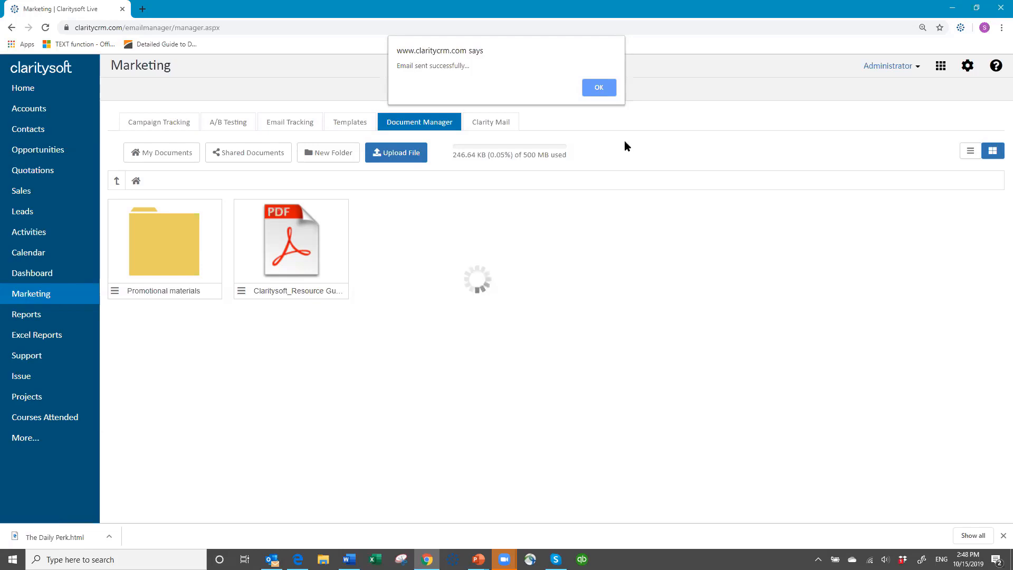
{"action": "left_click", "coordinate": [602, 87]}
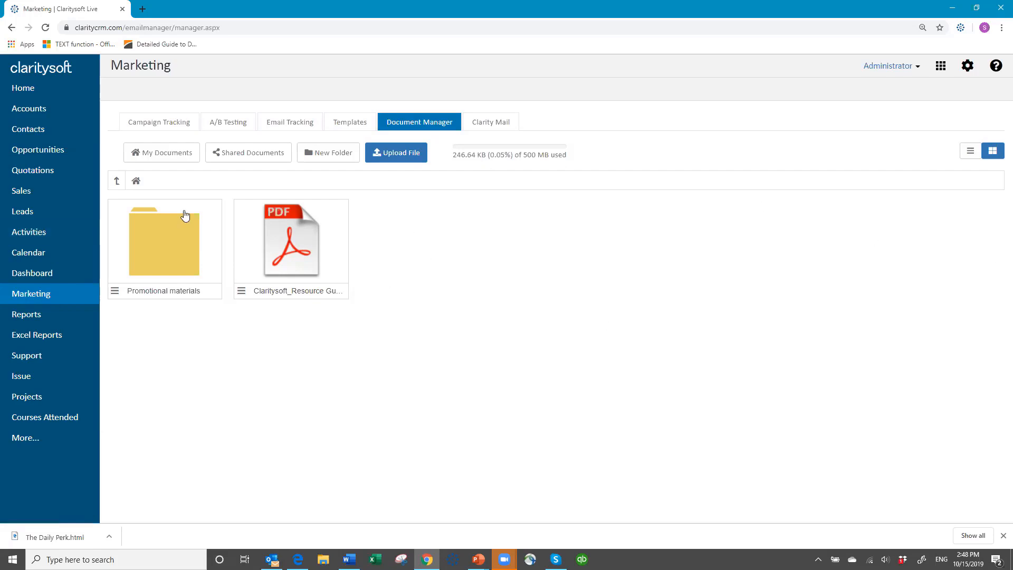
- On Campaign Tracking, view and close the unsubscribed contacts and unsubscribed leads lists, both showing 0 recipients
{"action": "left_click", "coordinate": [172, 119]}
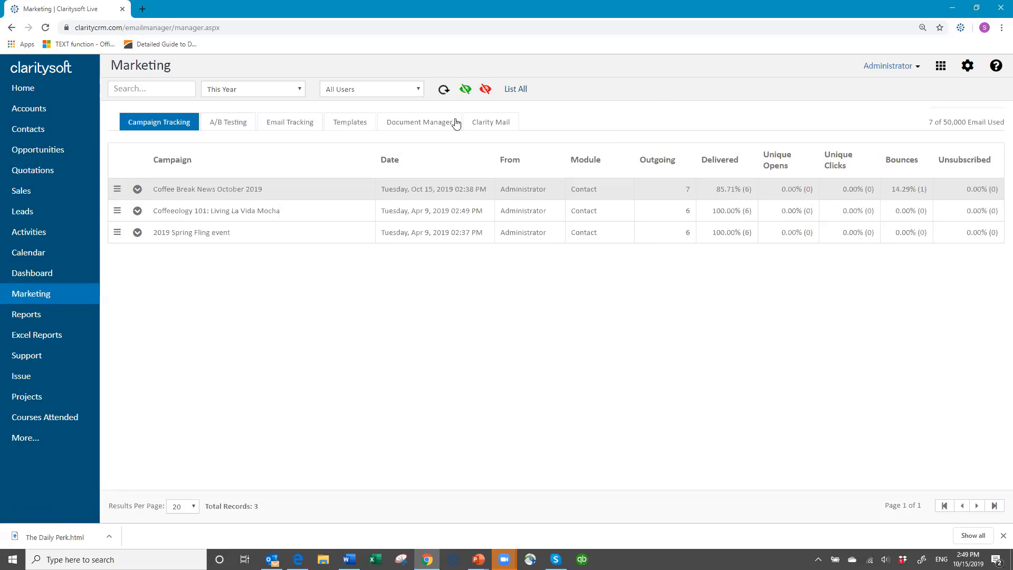
{"action": "left_click", "coordinate": [465, 90]}
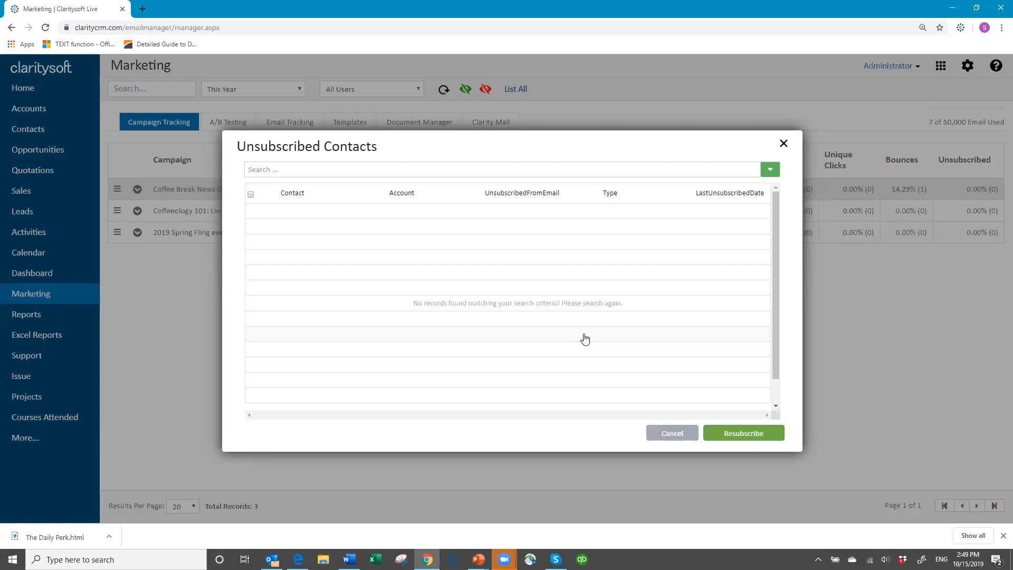
{"action": "left_click", "coordinate": [669, 432]}
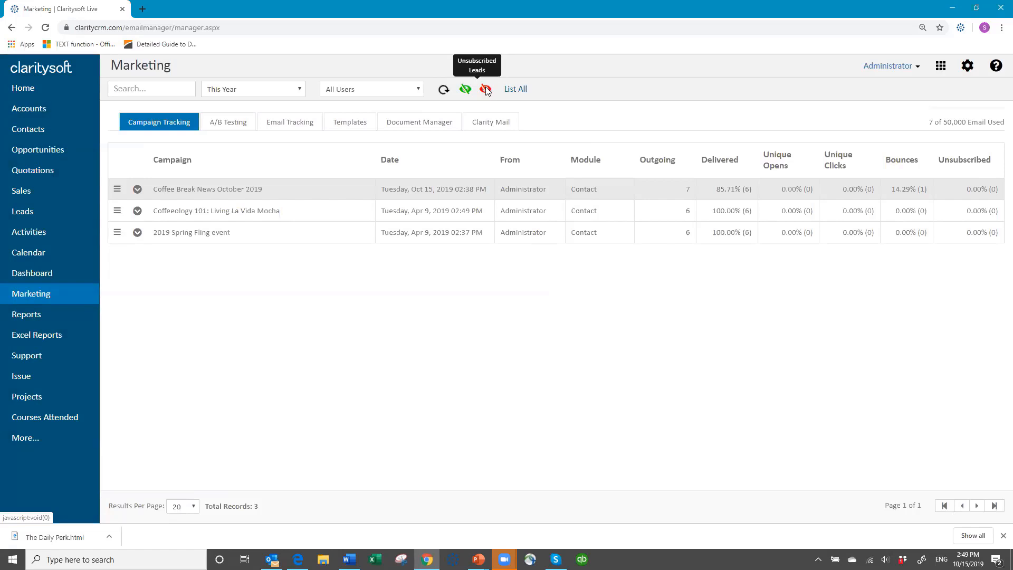
{"action": "left_click", "coordinate": [486, 89]}
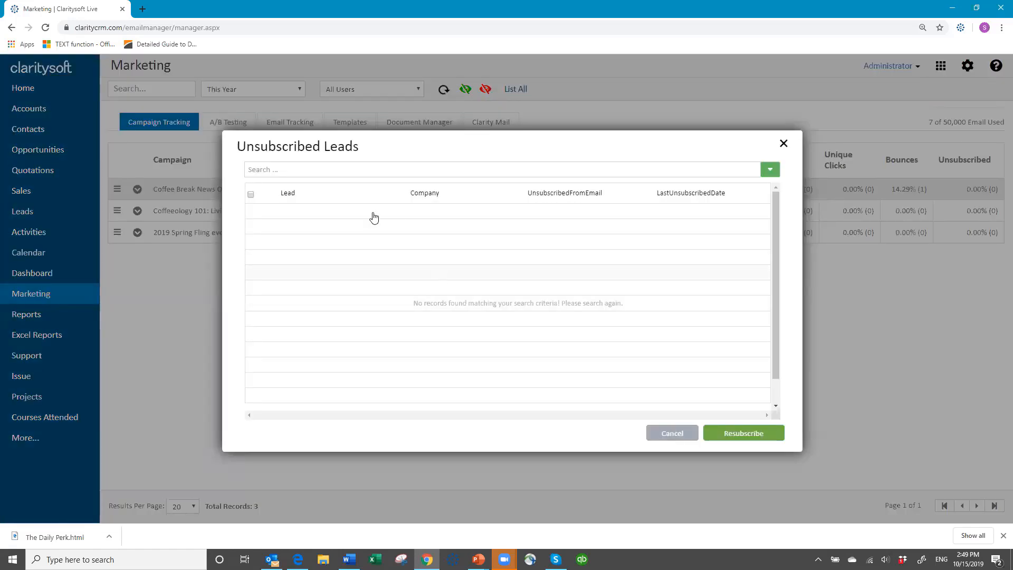
{"action": "left_click", "coordinate": [673, 432]}
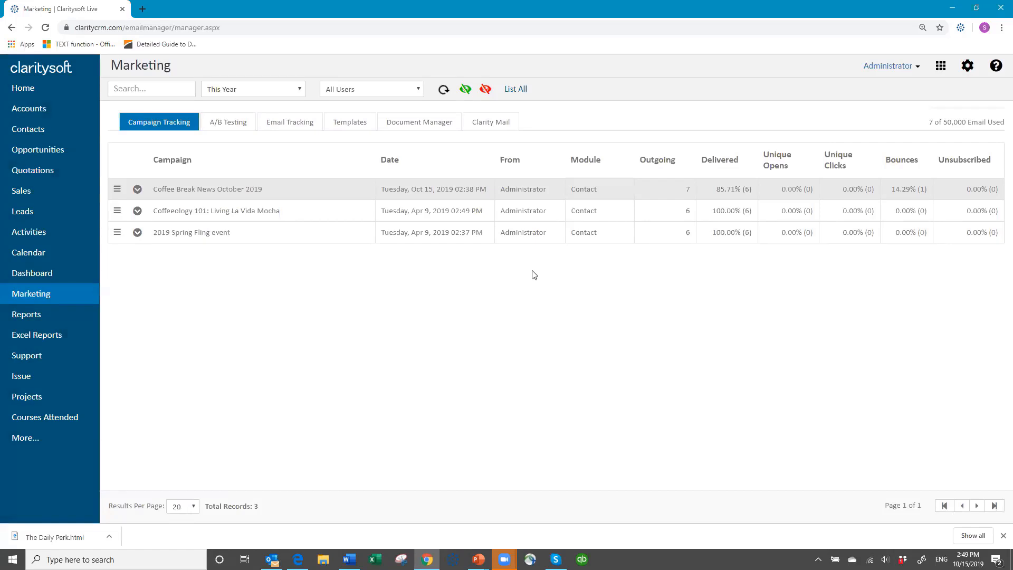
- In Contacts, run the Unsubscribed Contacts search twice, confirming it is empty each time
{"action": "left_click", "coordinate": [37, 135]}
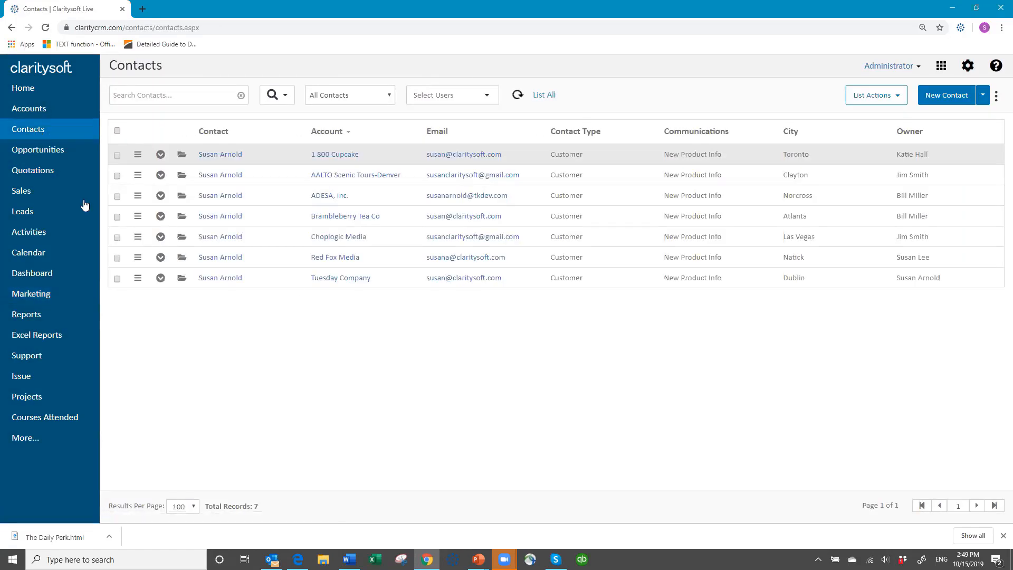
{"action": "left_click", "coordinate": [390, 99]}
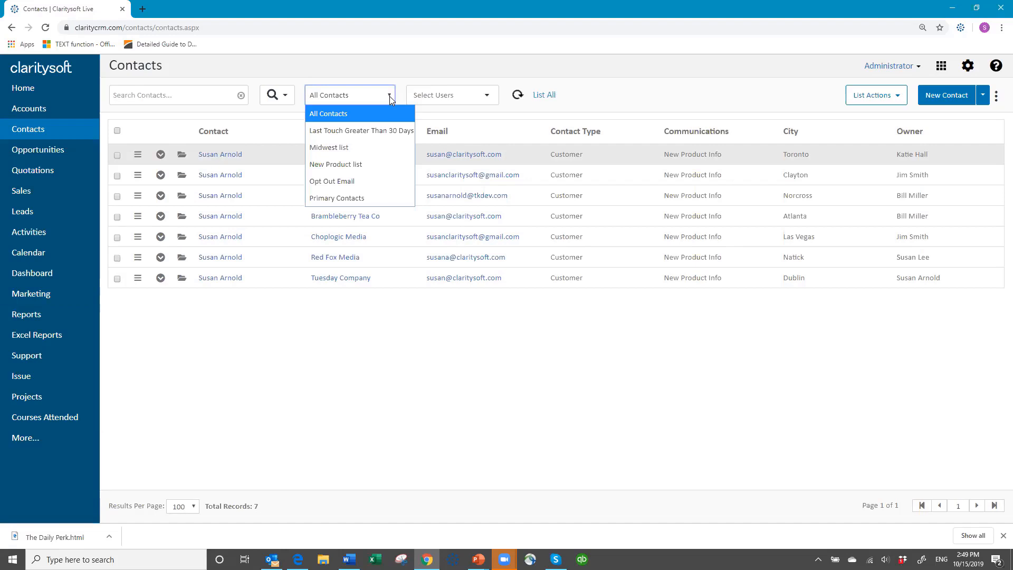
{"action": "left_click", "coordinate": [286, 97]}
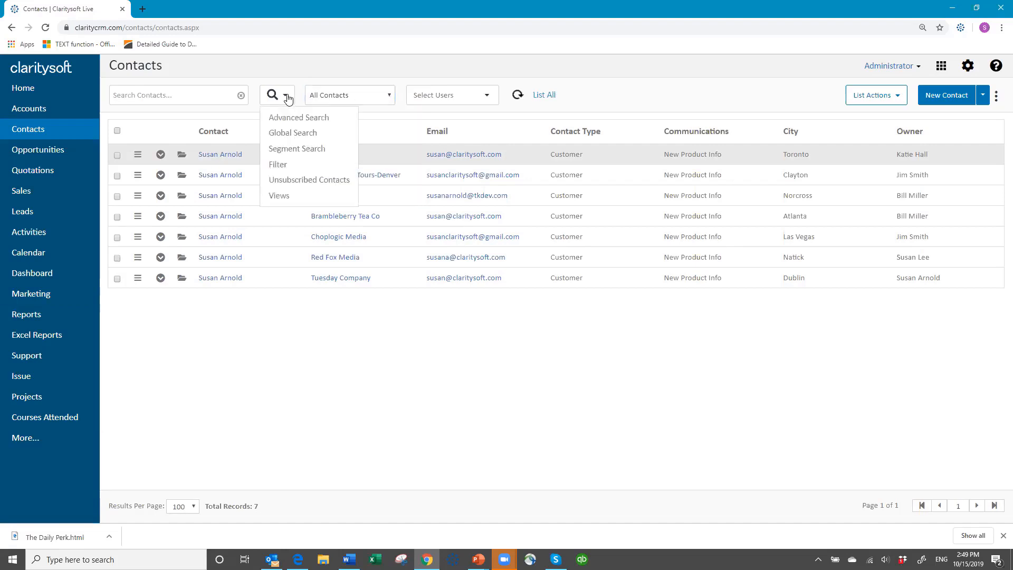
{"action": "left_click", "coordinate": [286, 181]}
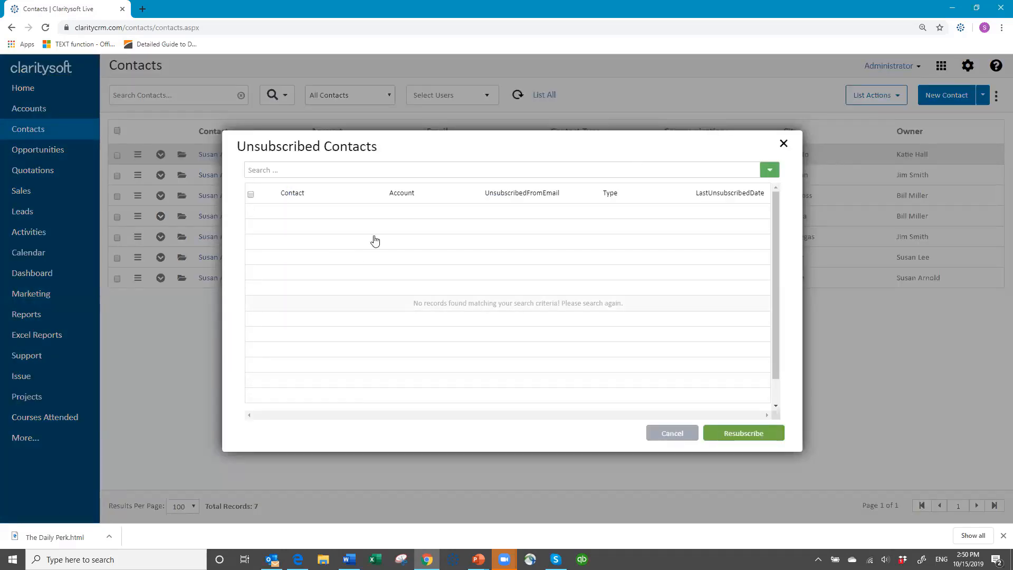
{"action": "left_click", "coordinate": [673, 434]}
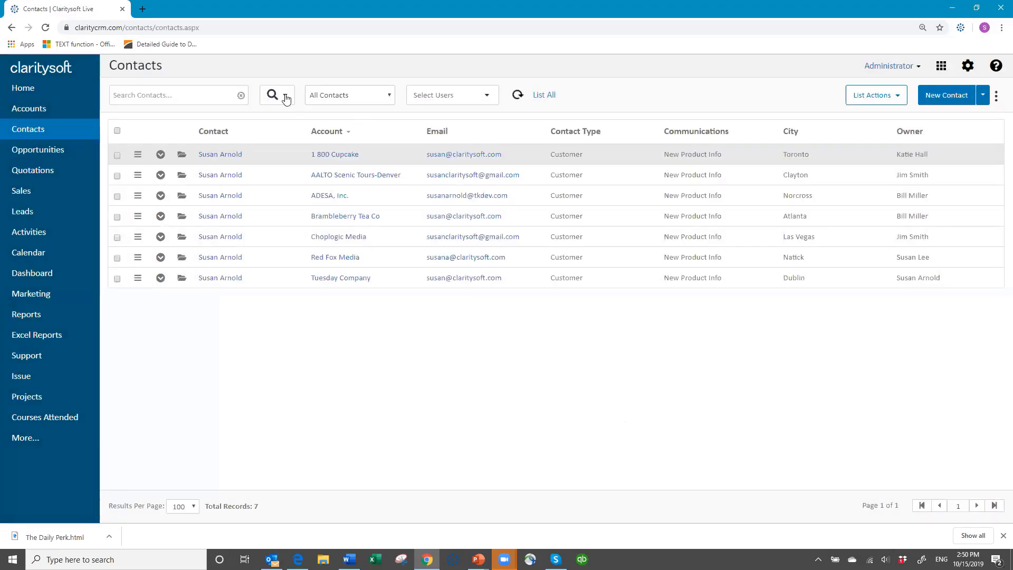
{"action": "left_click", "coordinate": [286, 97]}
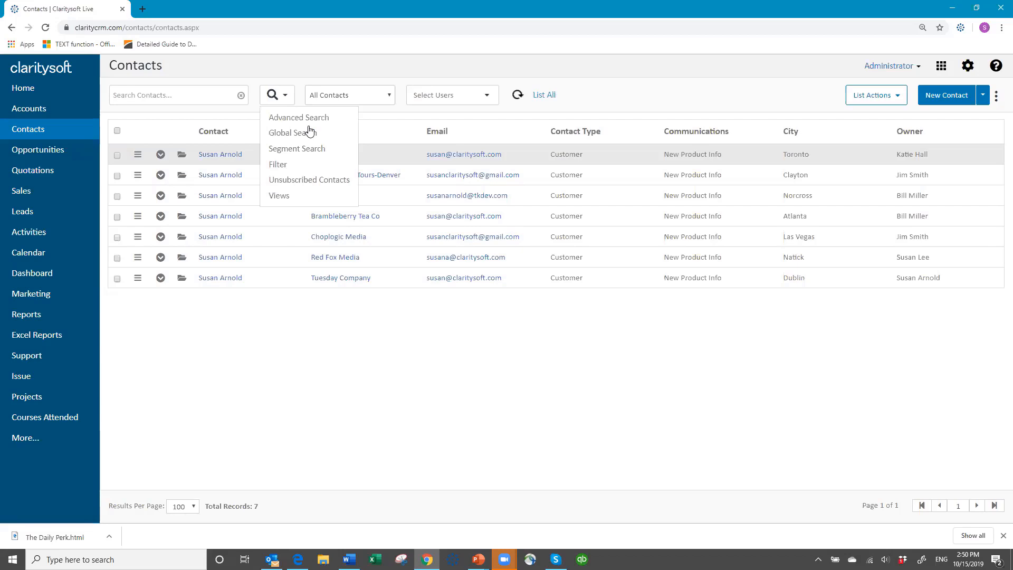
{"action": "left_click", "coordinate": [315, 180]}
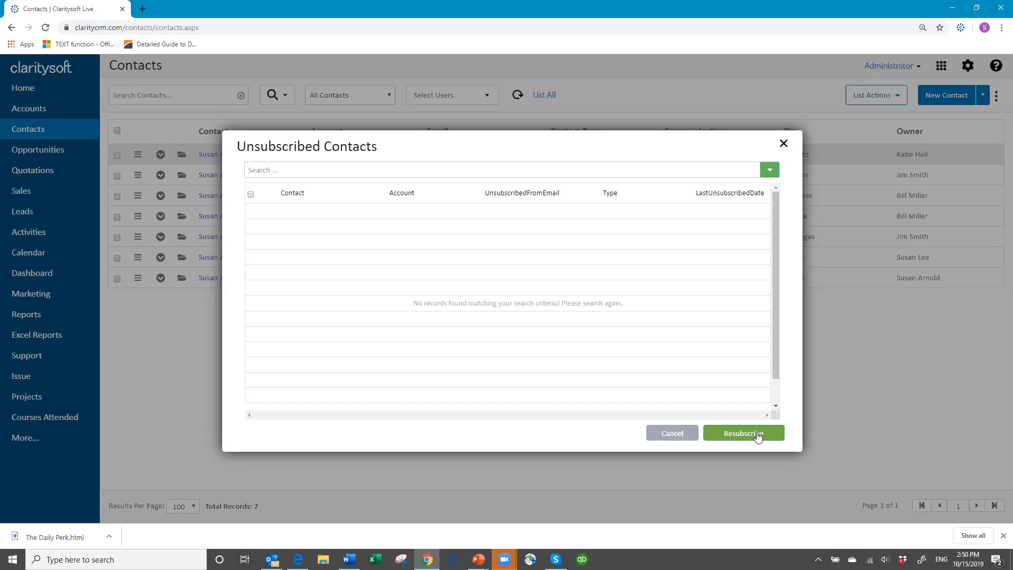
{"action": "left_click", "coordinate": [651, 436]}
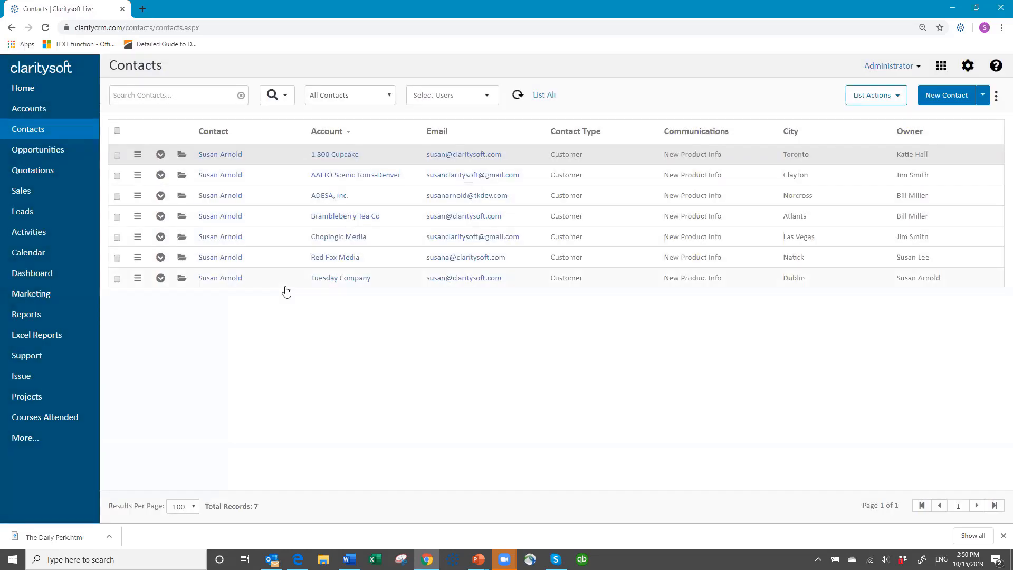
- Review the first contact's Email Campaigns showing Coffee Break News delivered, then show the Thank You slide
{"action": "left_click", "coordinate": [160, 155]}
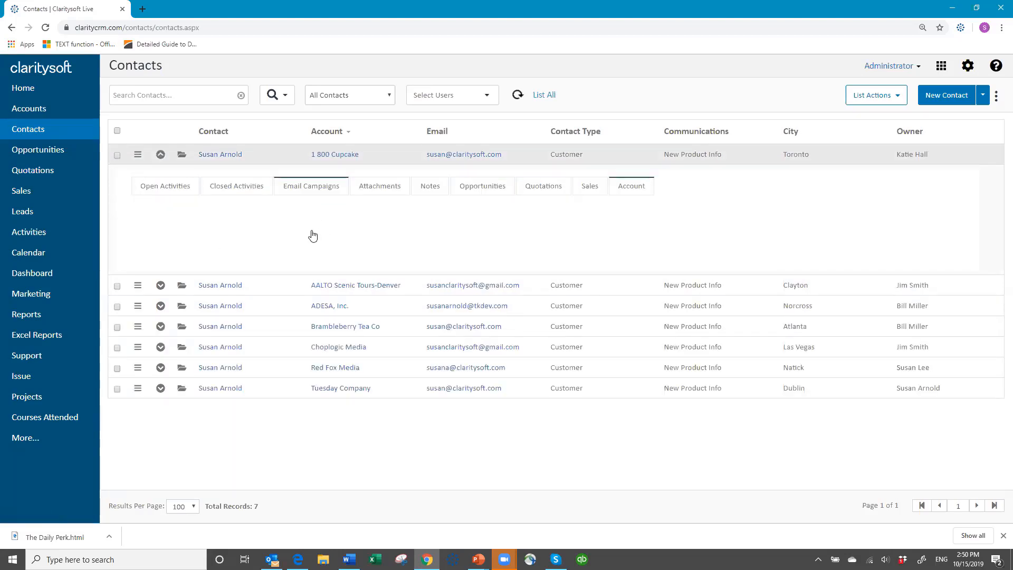
{"action": "left_click", "coordinate": [321, 188]}
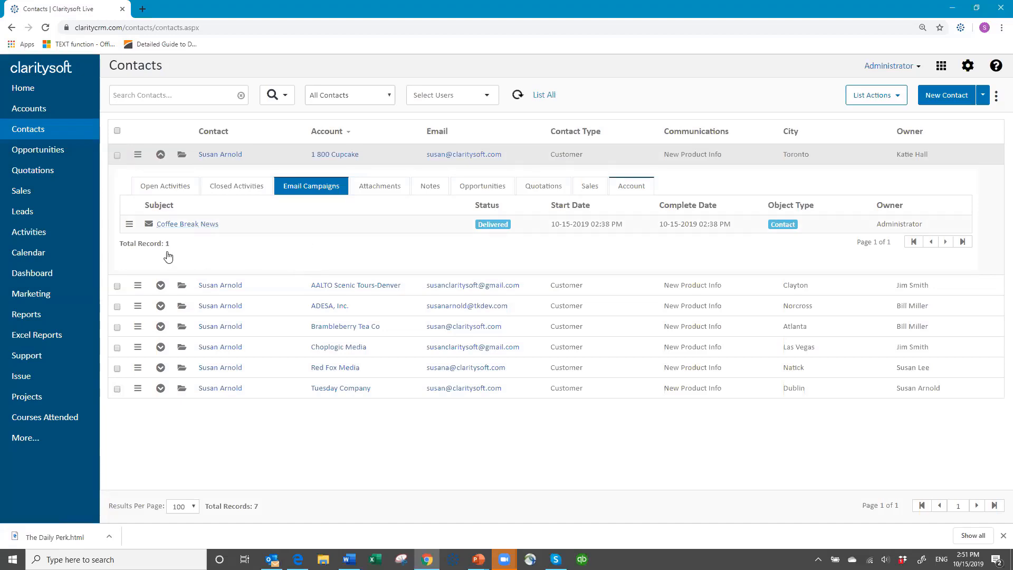
{"action": "left_click", "coordinate": [159, 156]}
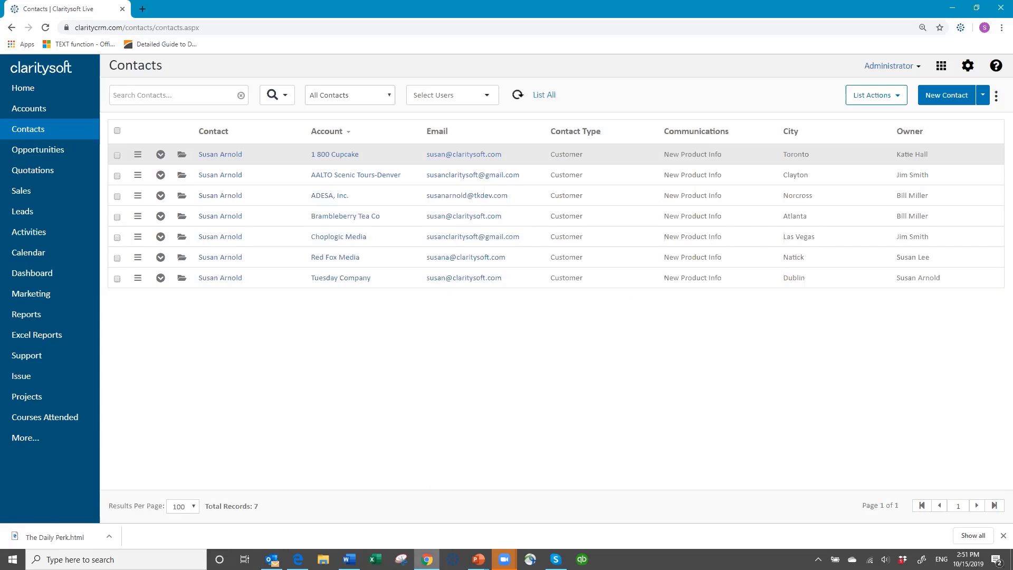
{"action": "key", "text": "alt+Tab"}
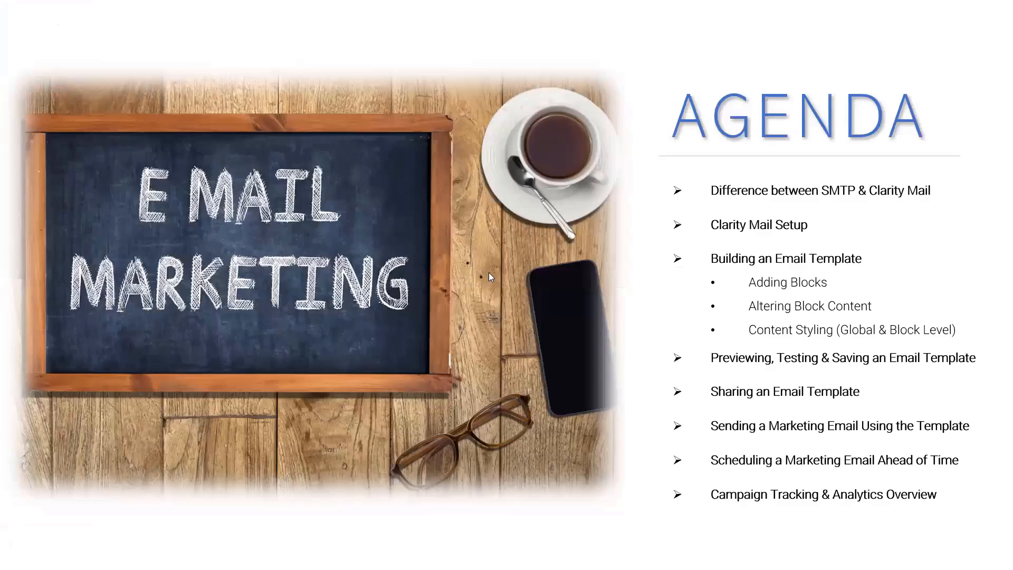
{"action": "left_click", "coordinate": [638, 290]}
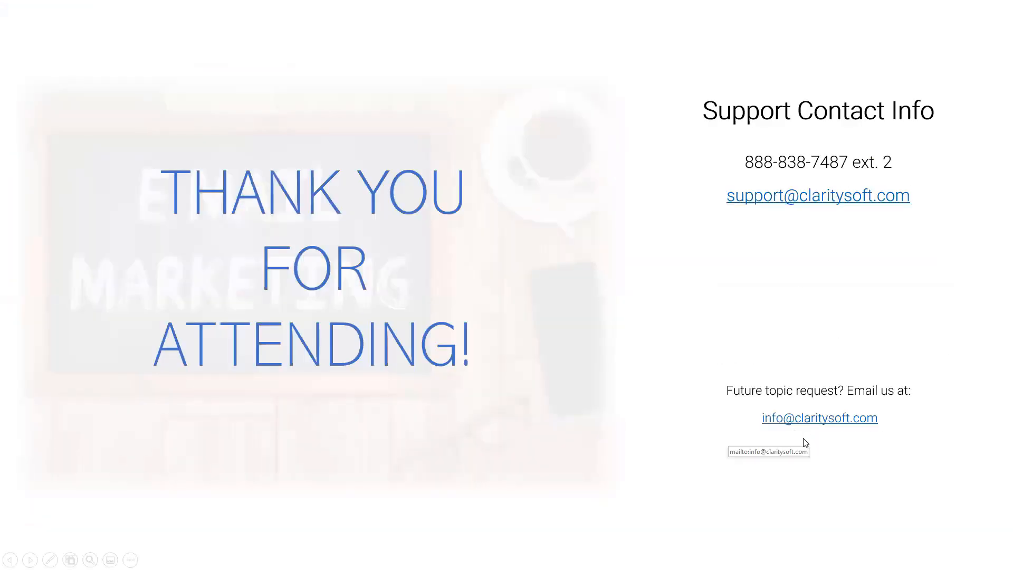